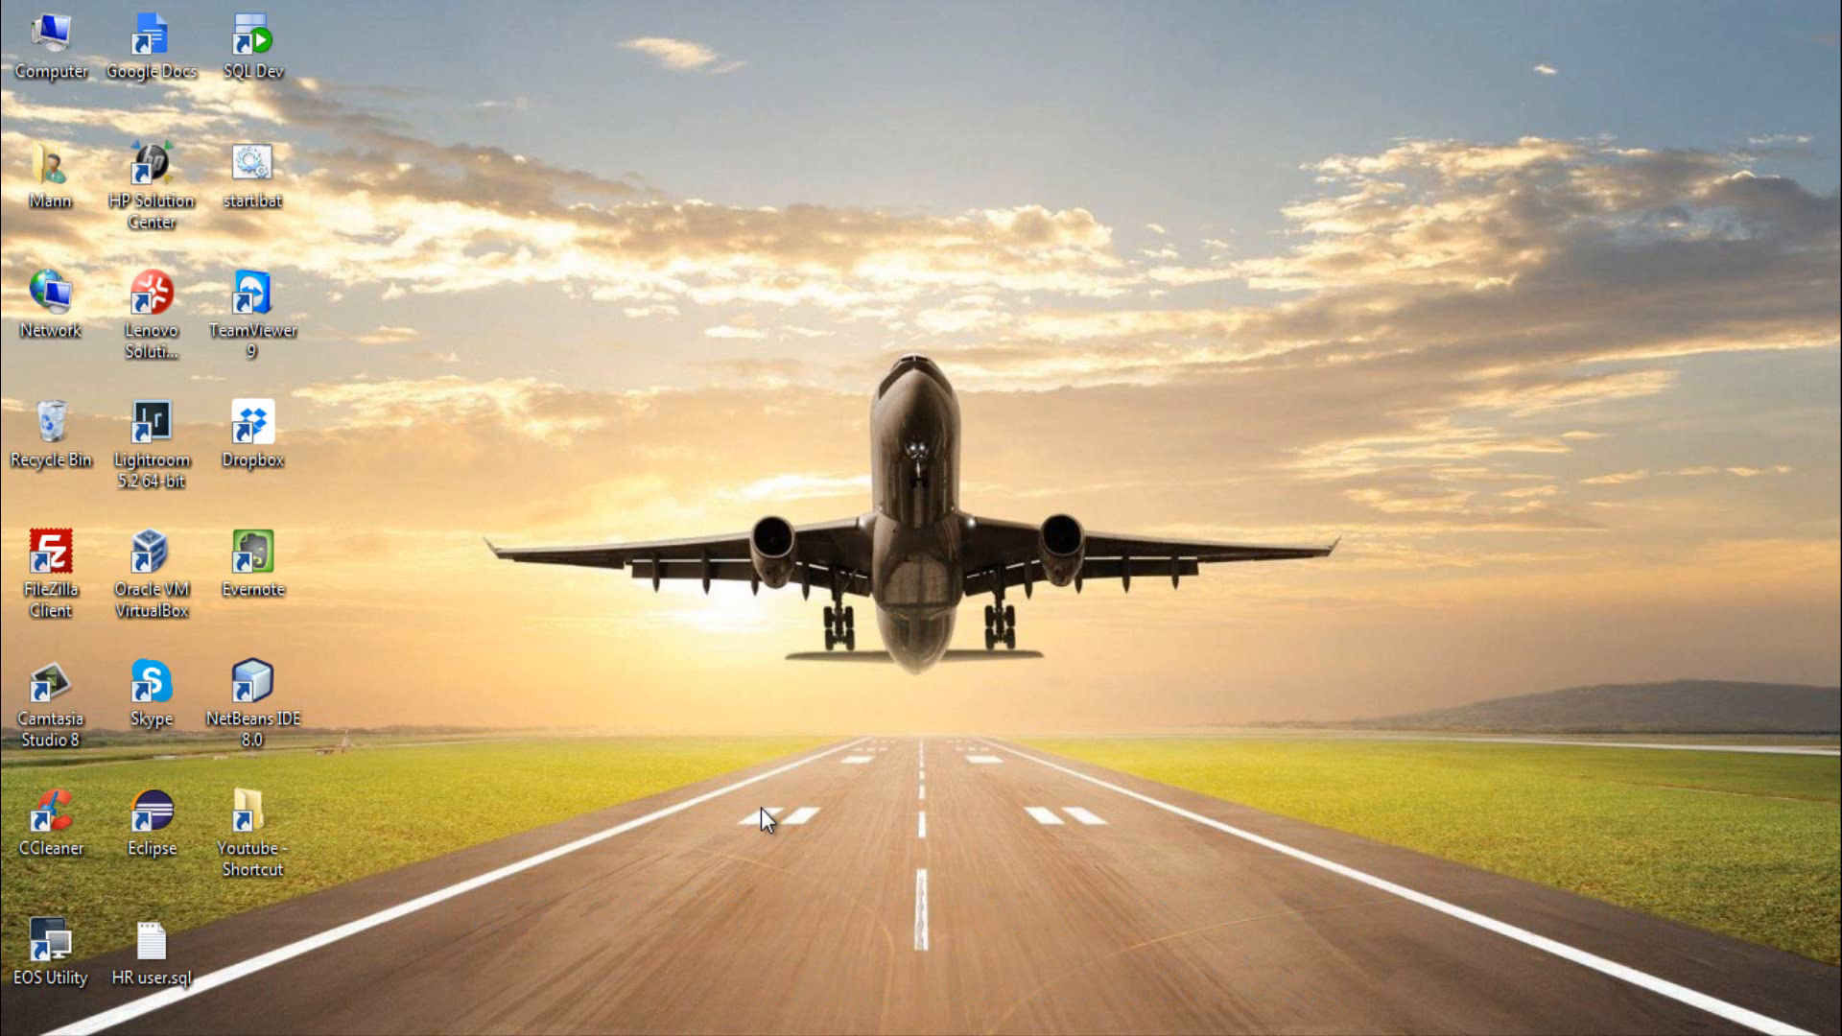
- Run Database Configuration Assistant as administrator from the Oracle - OraDb11g_home1 Configuration and Migration Tools, and quit it
click(31, 1034)
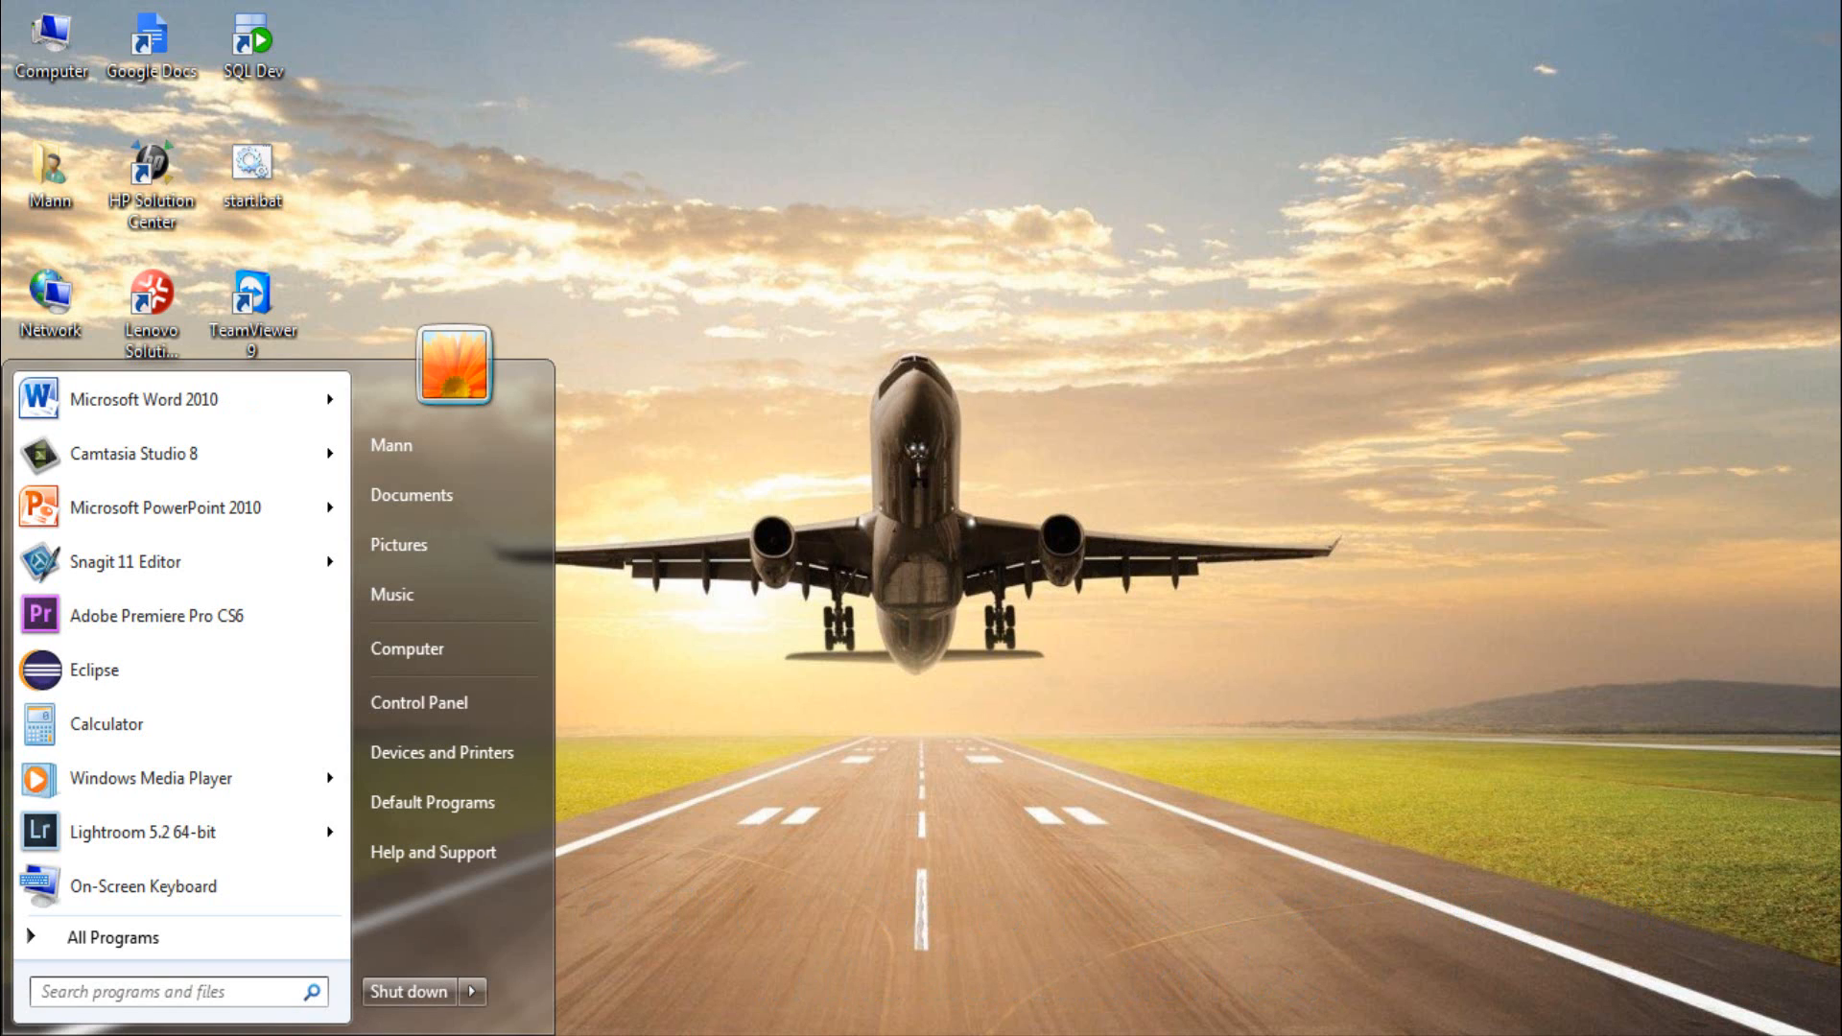
click(182, 940)
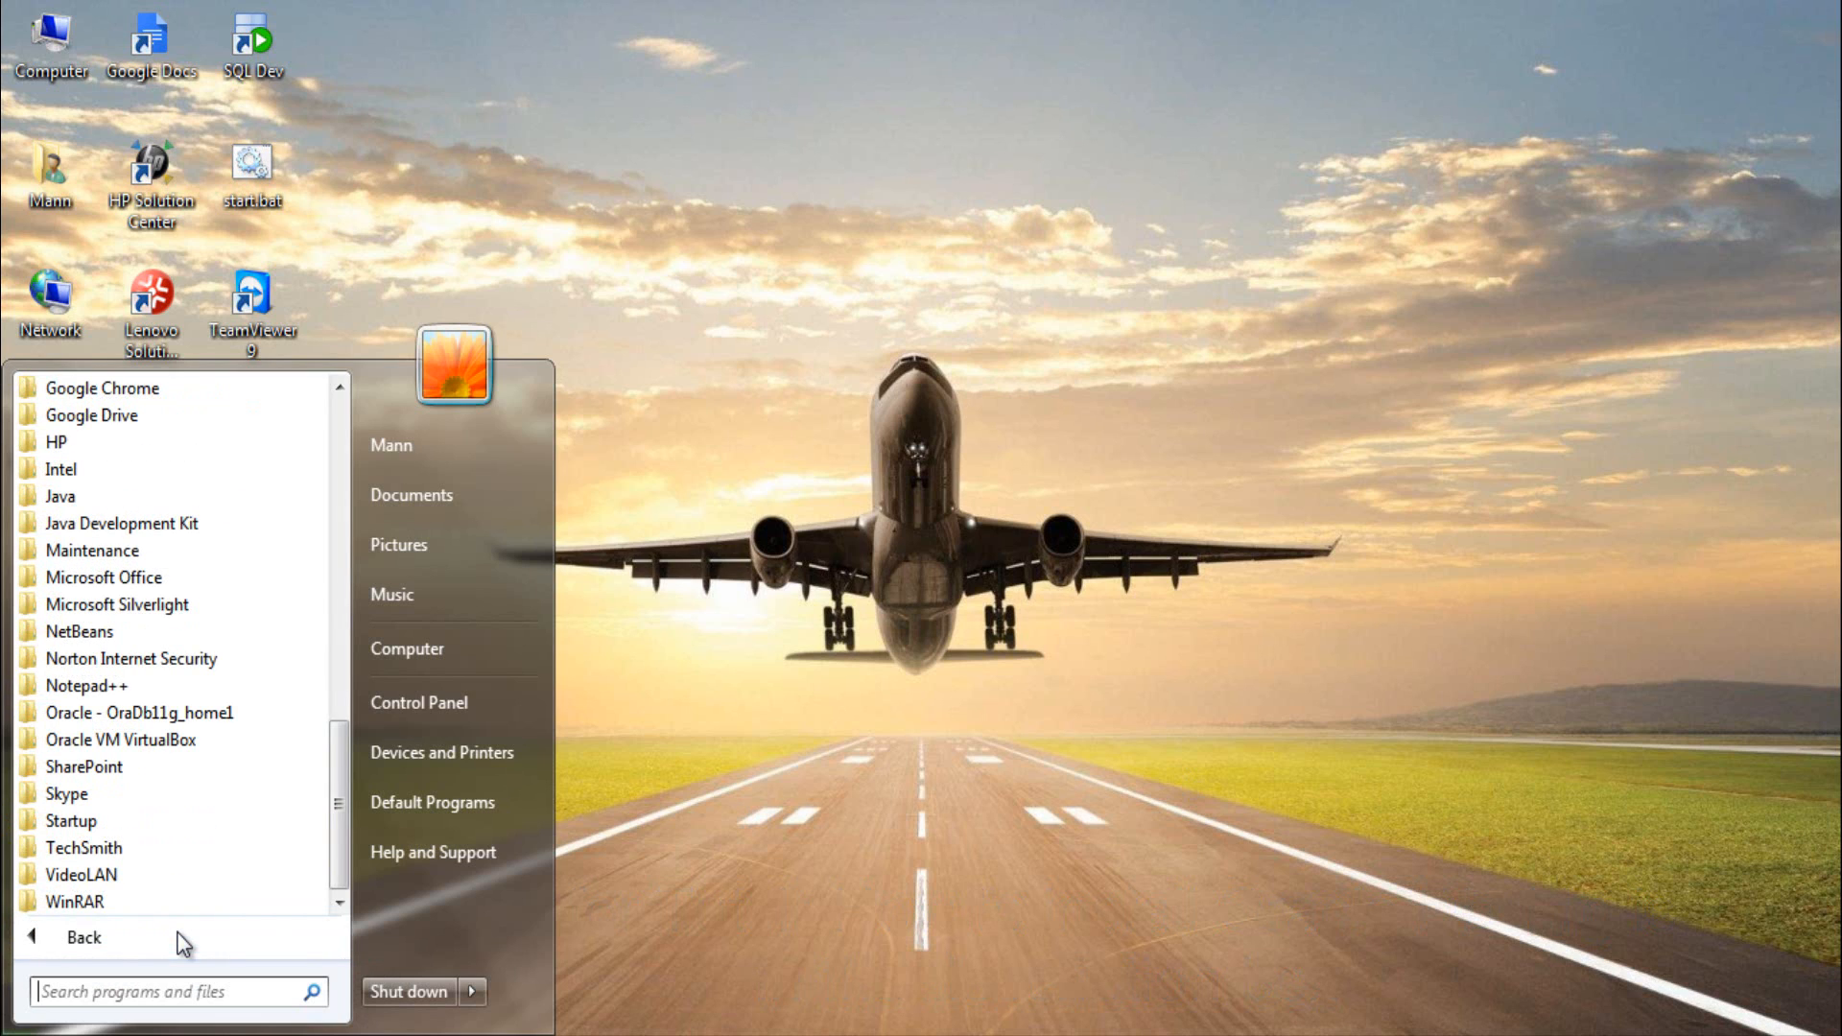
click(246, 719)
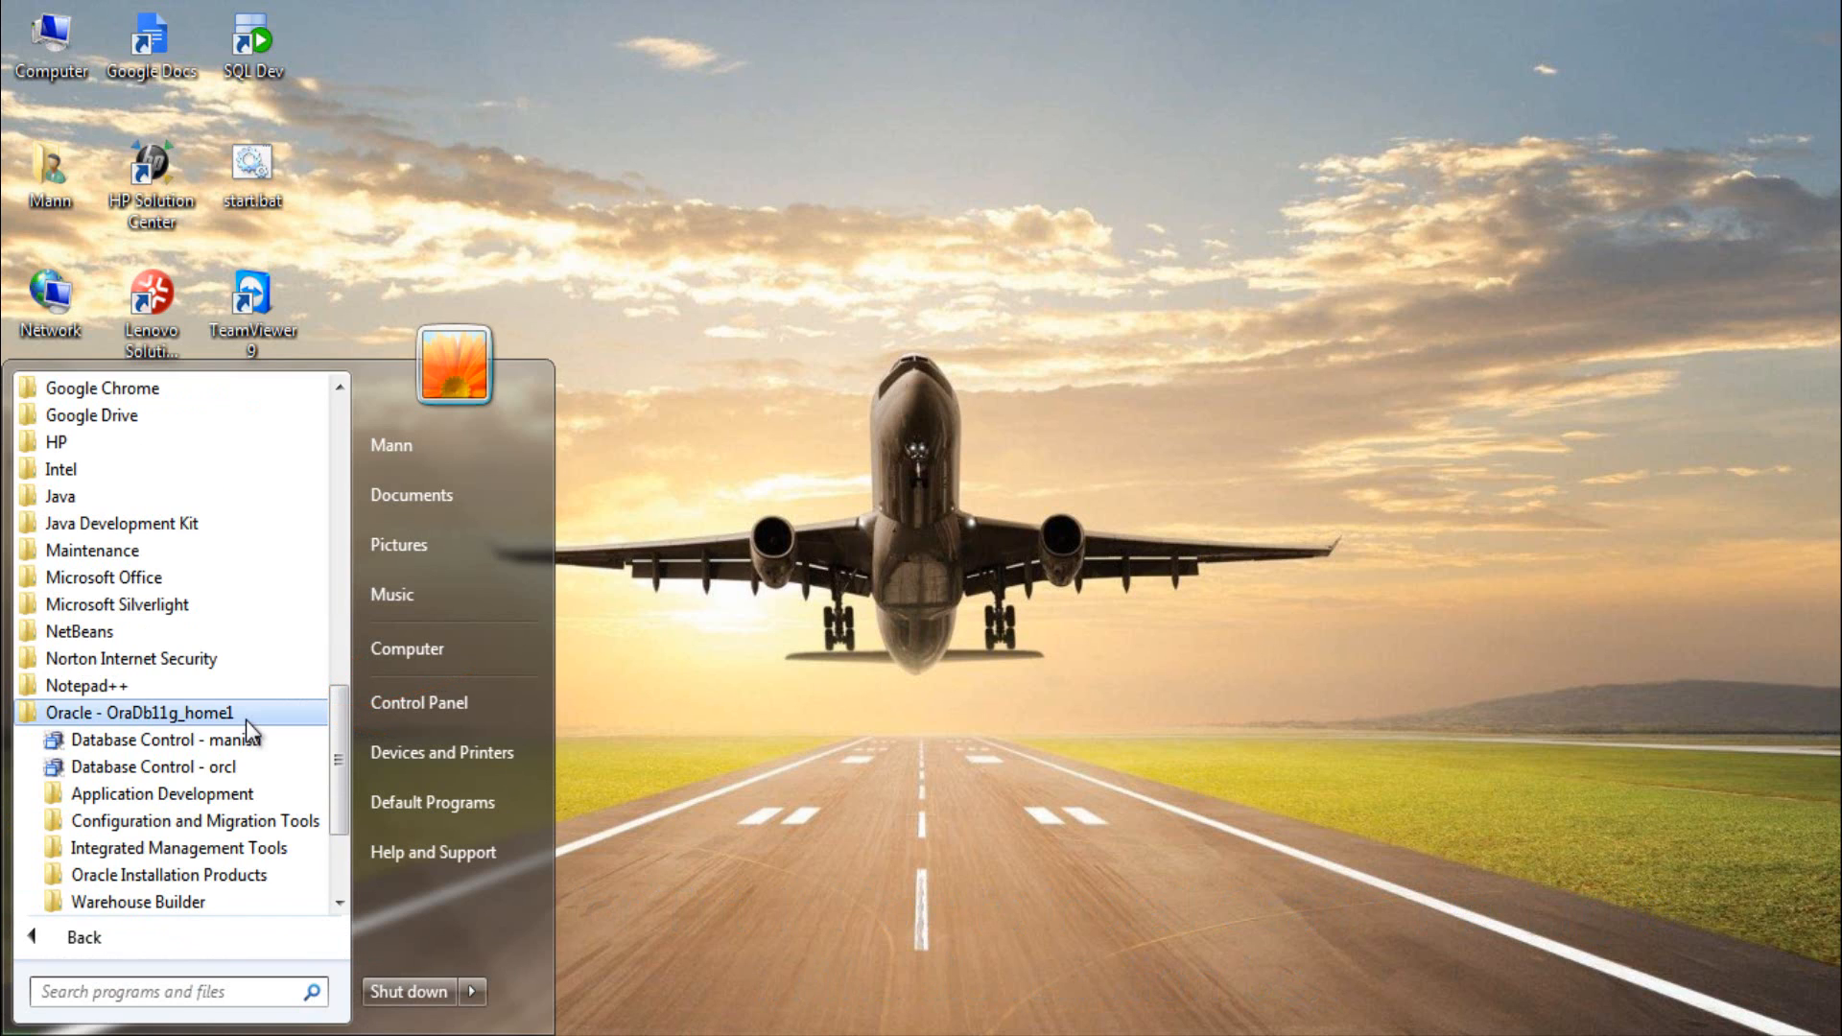
click(239, 817)
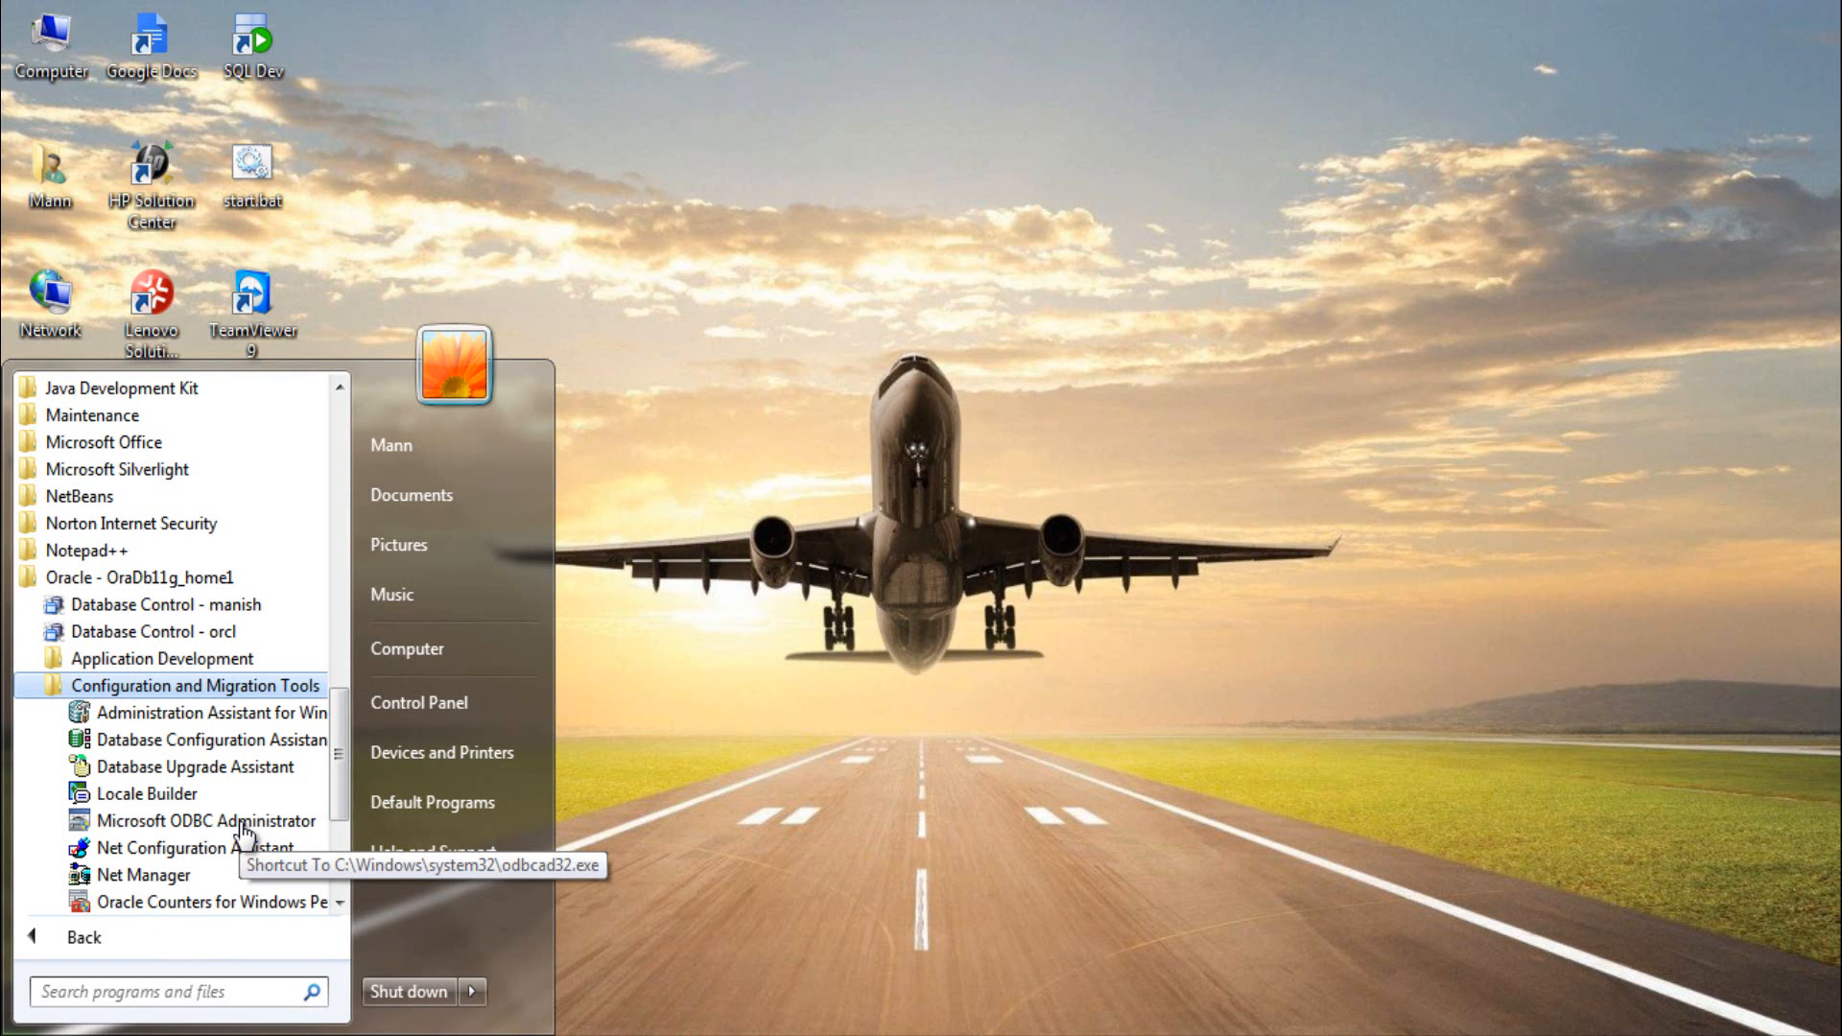
right_click(238, 742)
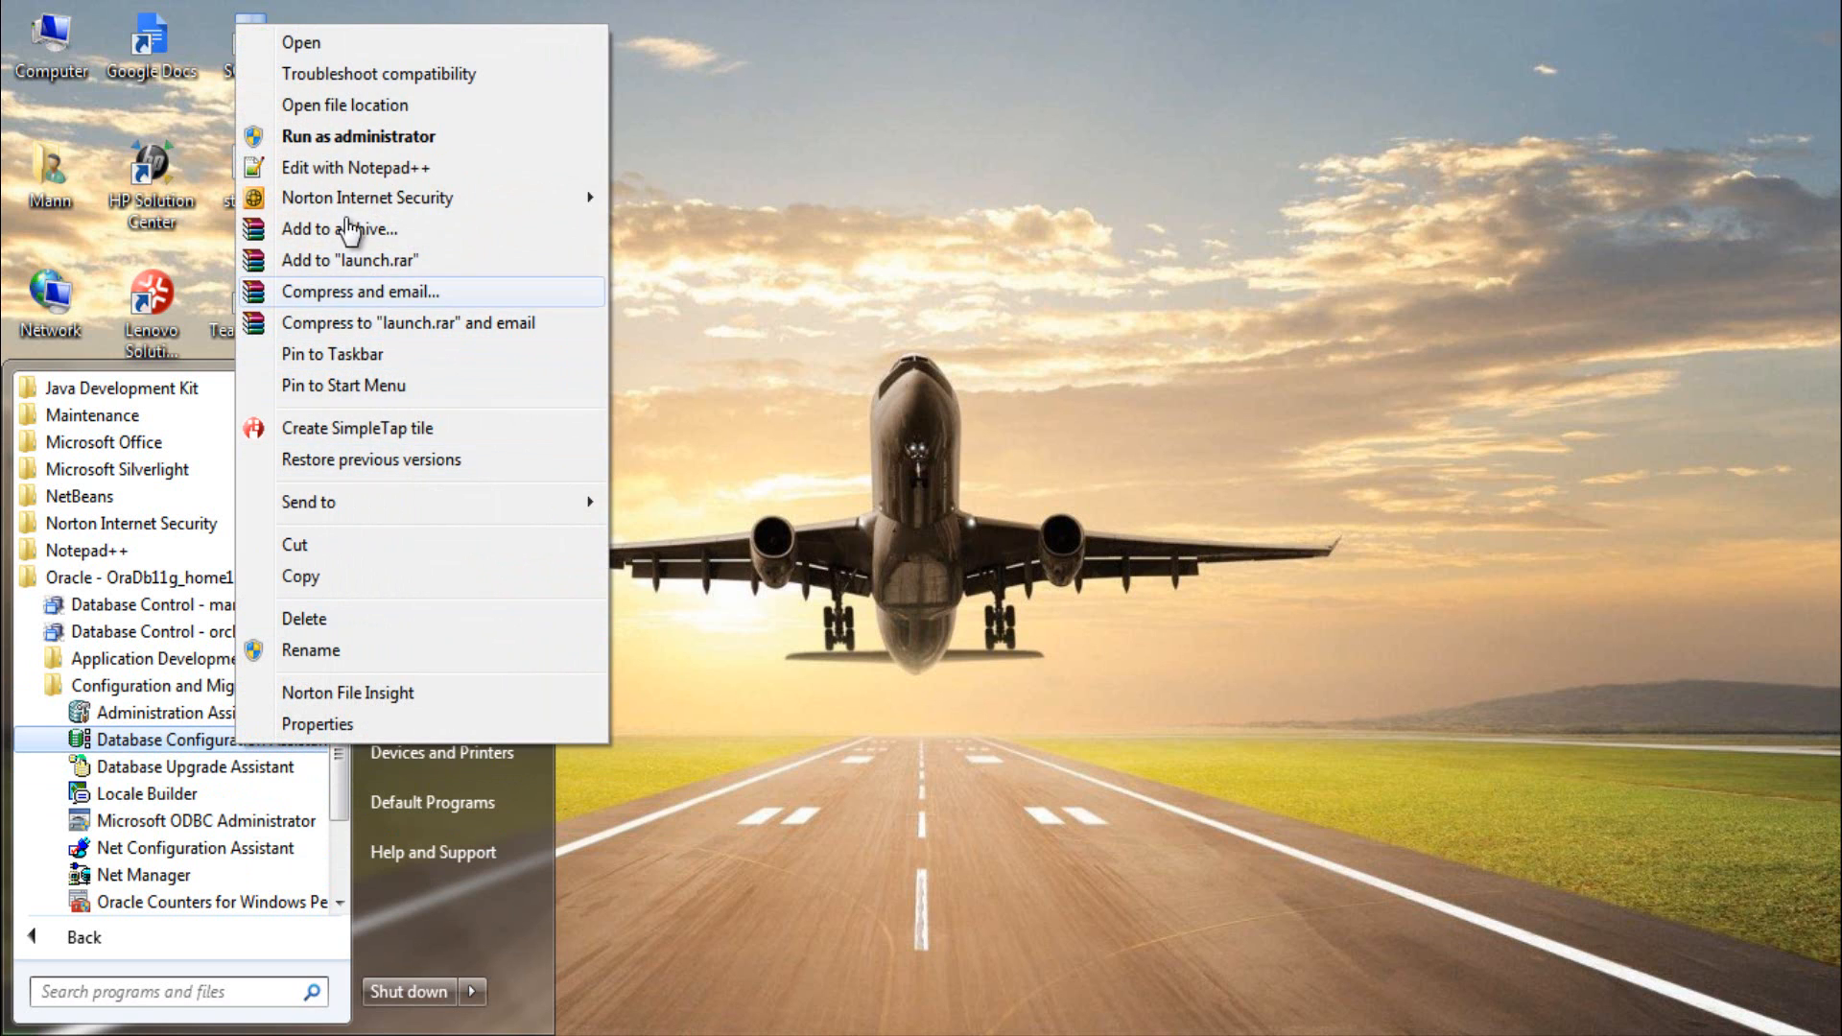
click(367, 146)
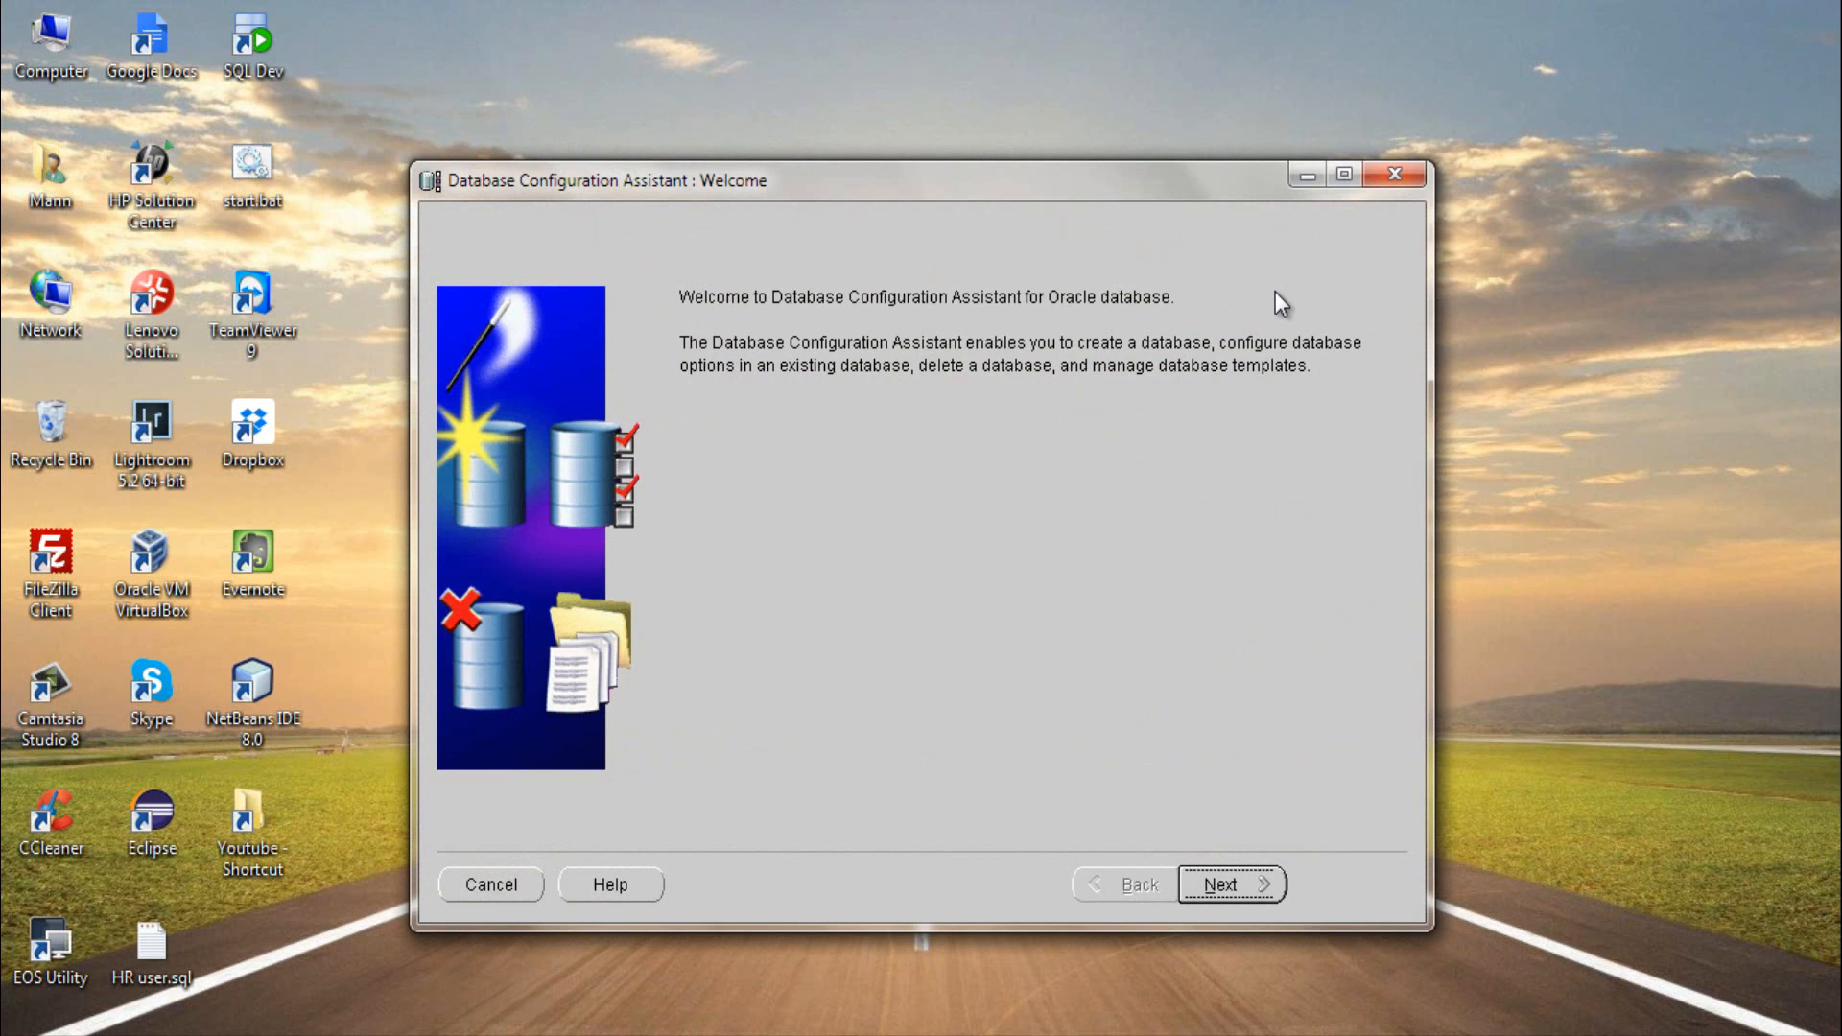
click(1393, 175)
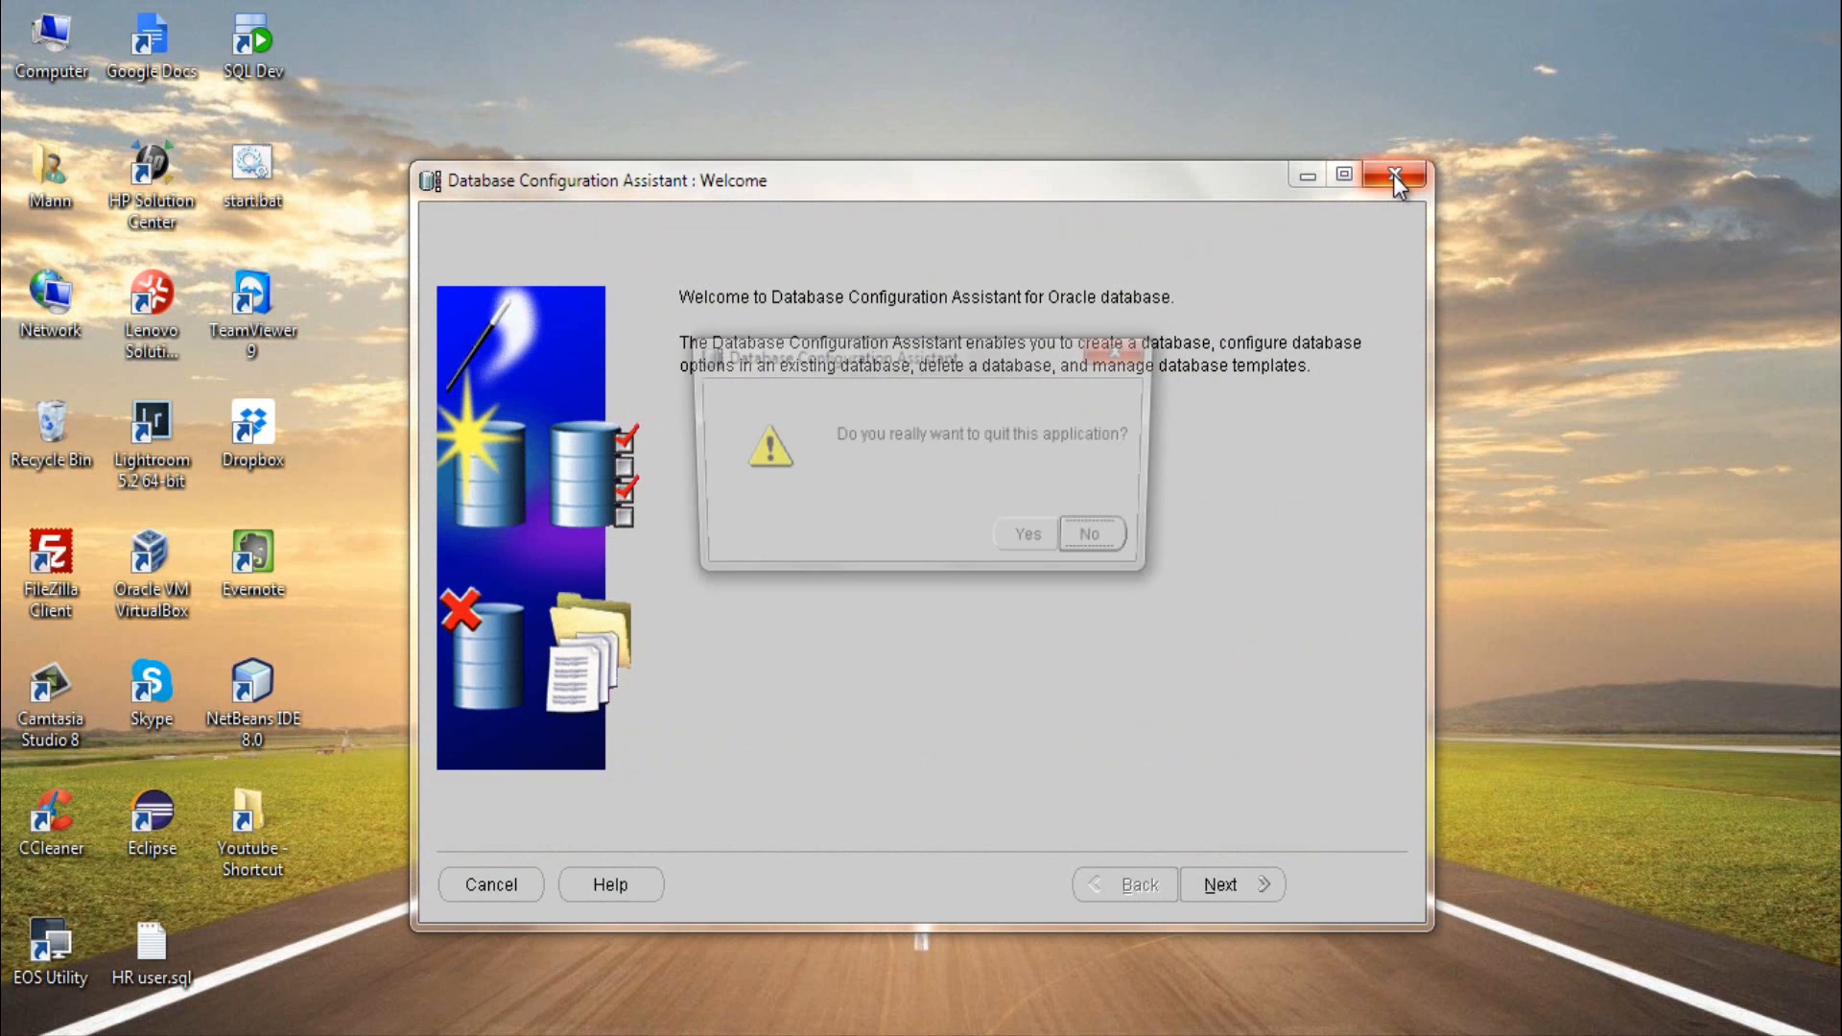
click(1034, 542)
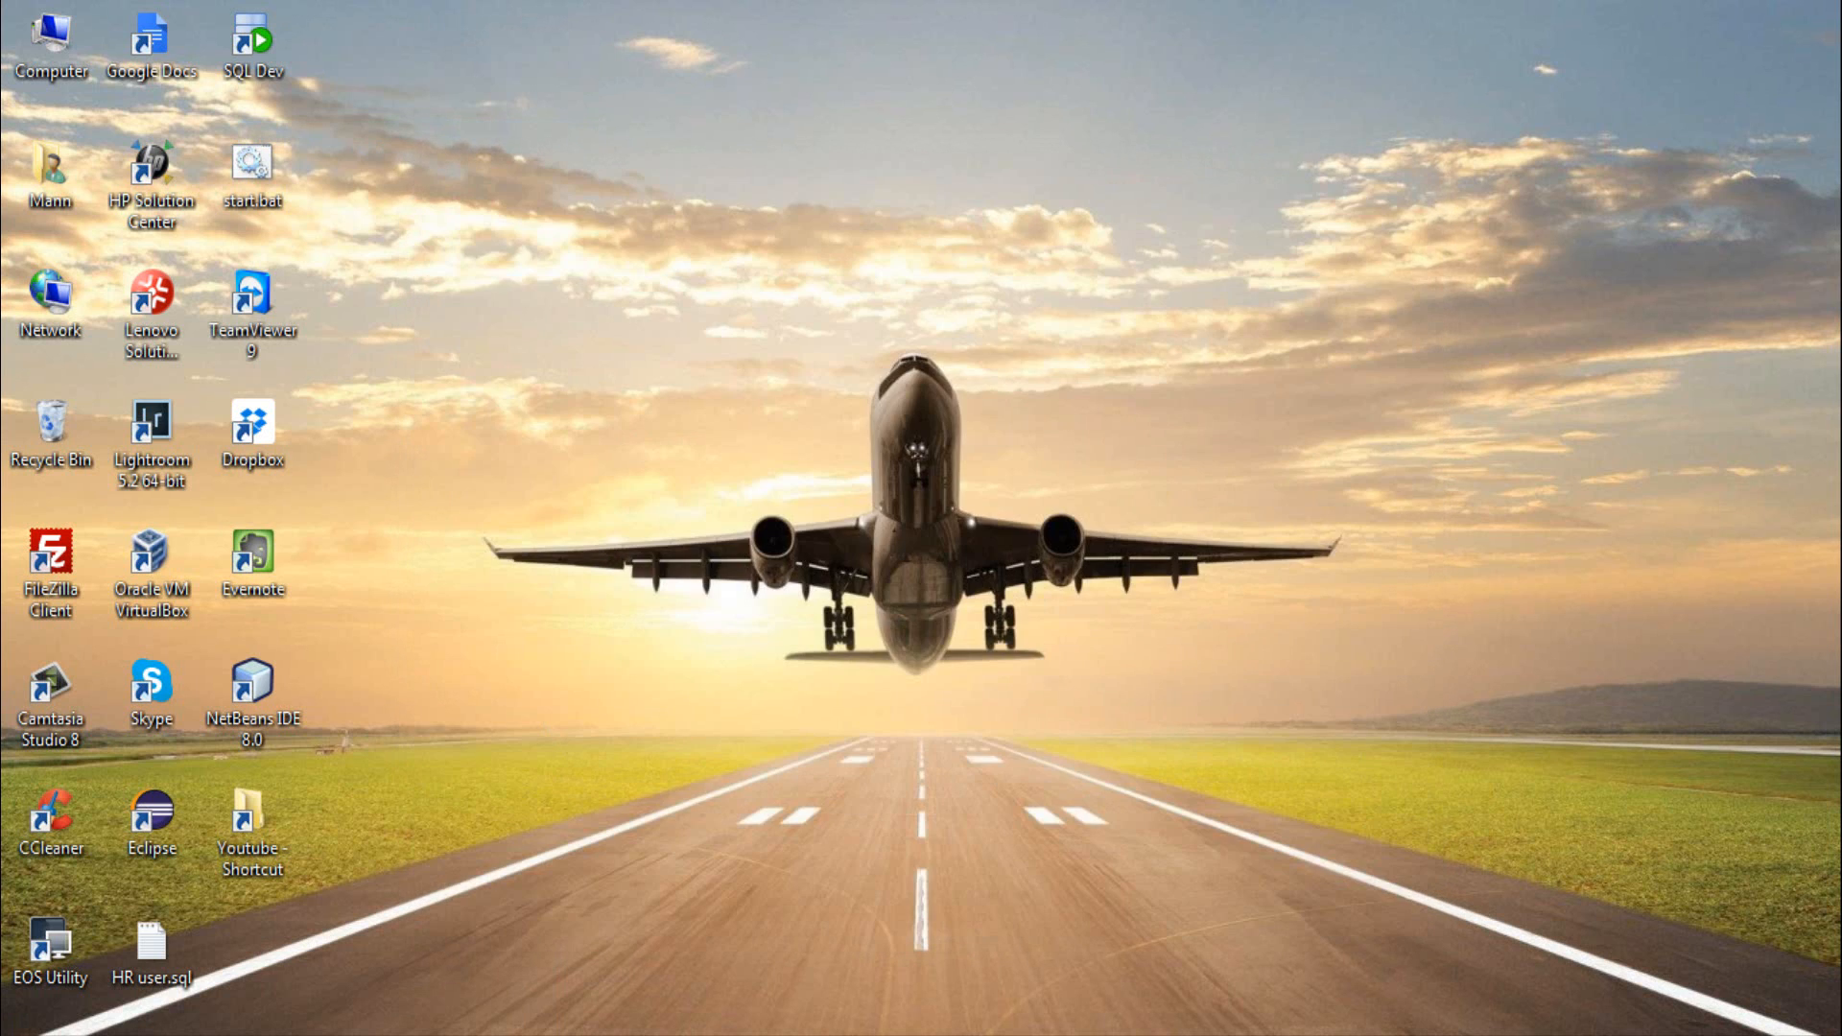
- Search the installed programs for DBCA, run it as administrator, and quit the assistant
click(21, 1031)
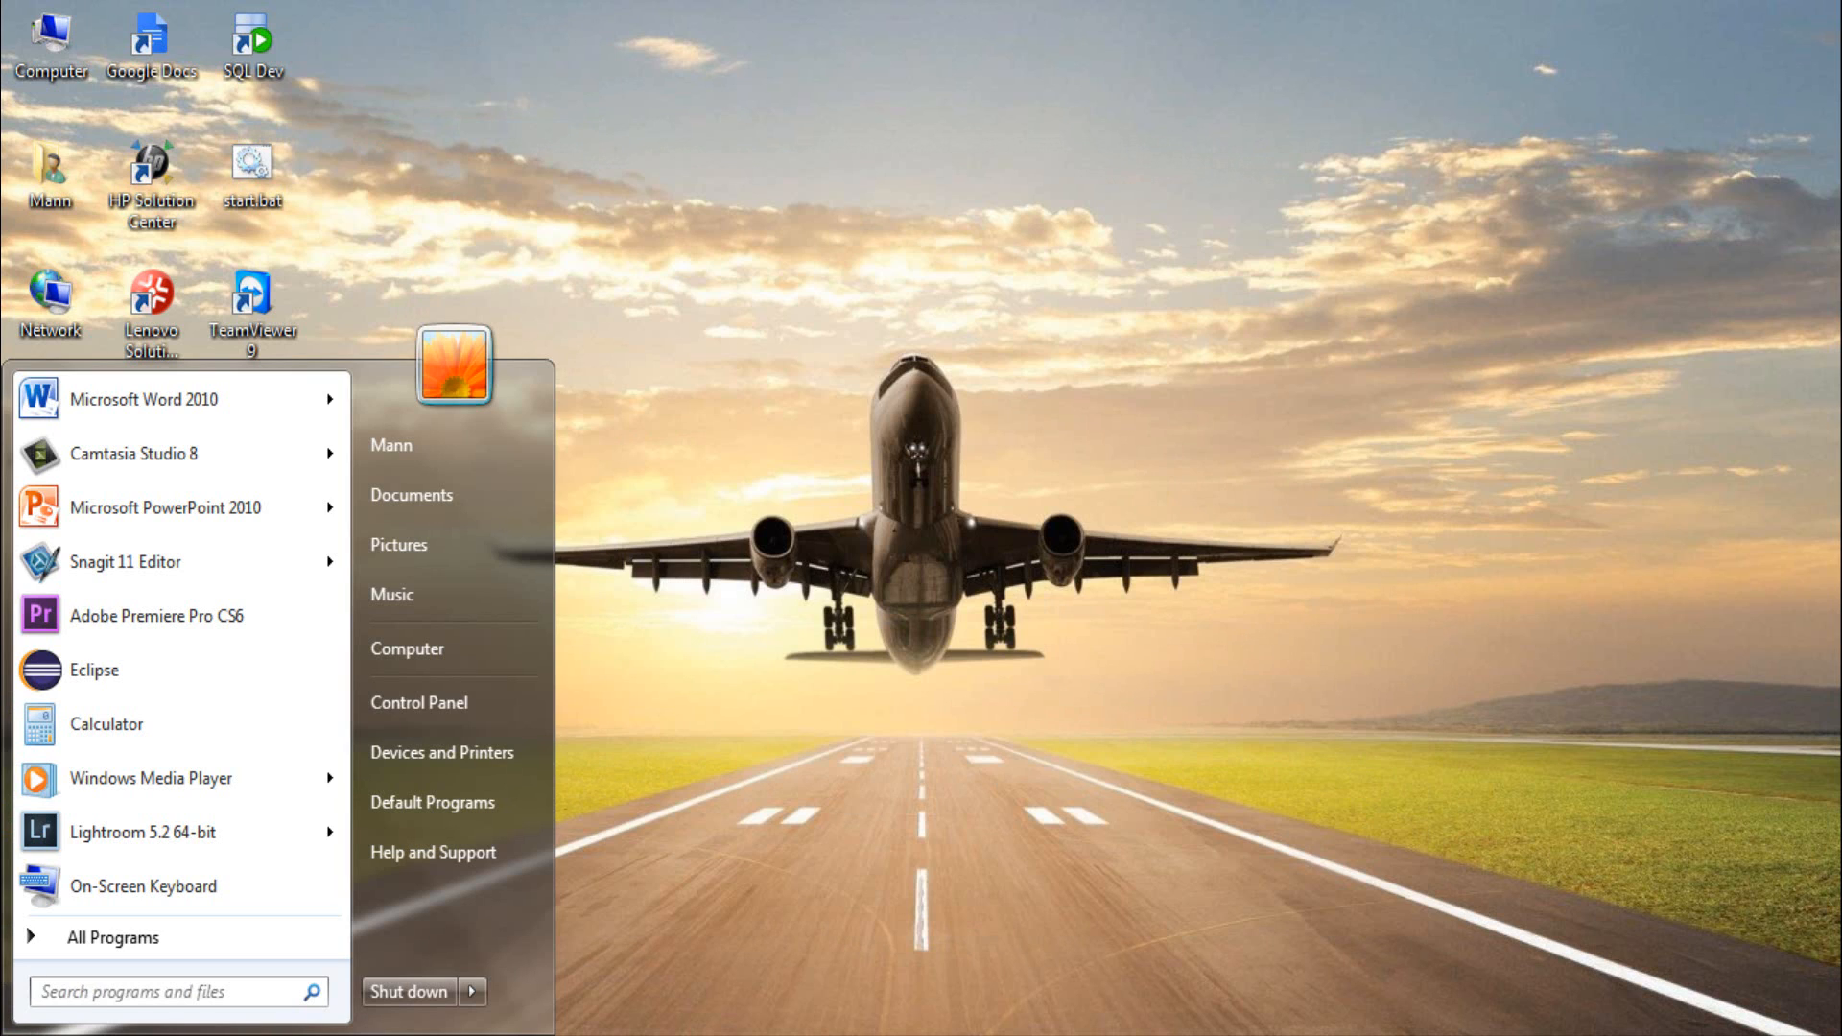
text(DBCA)
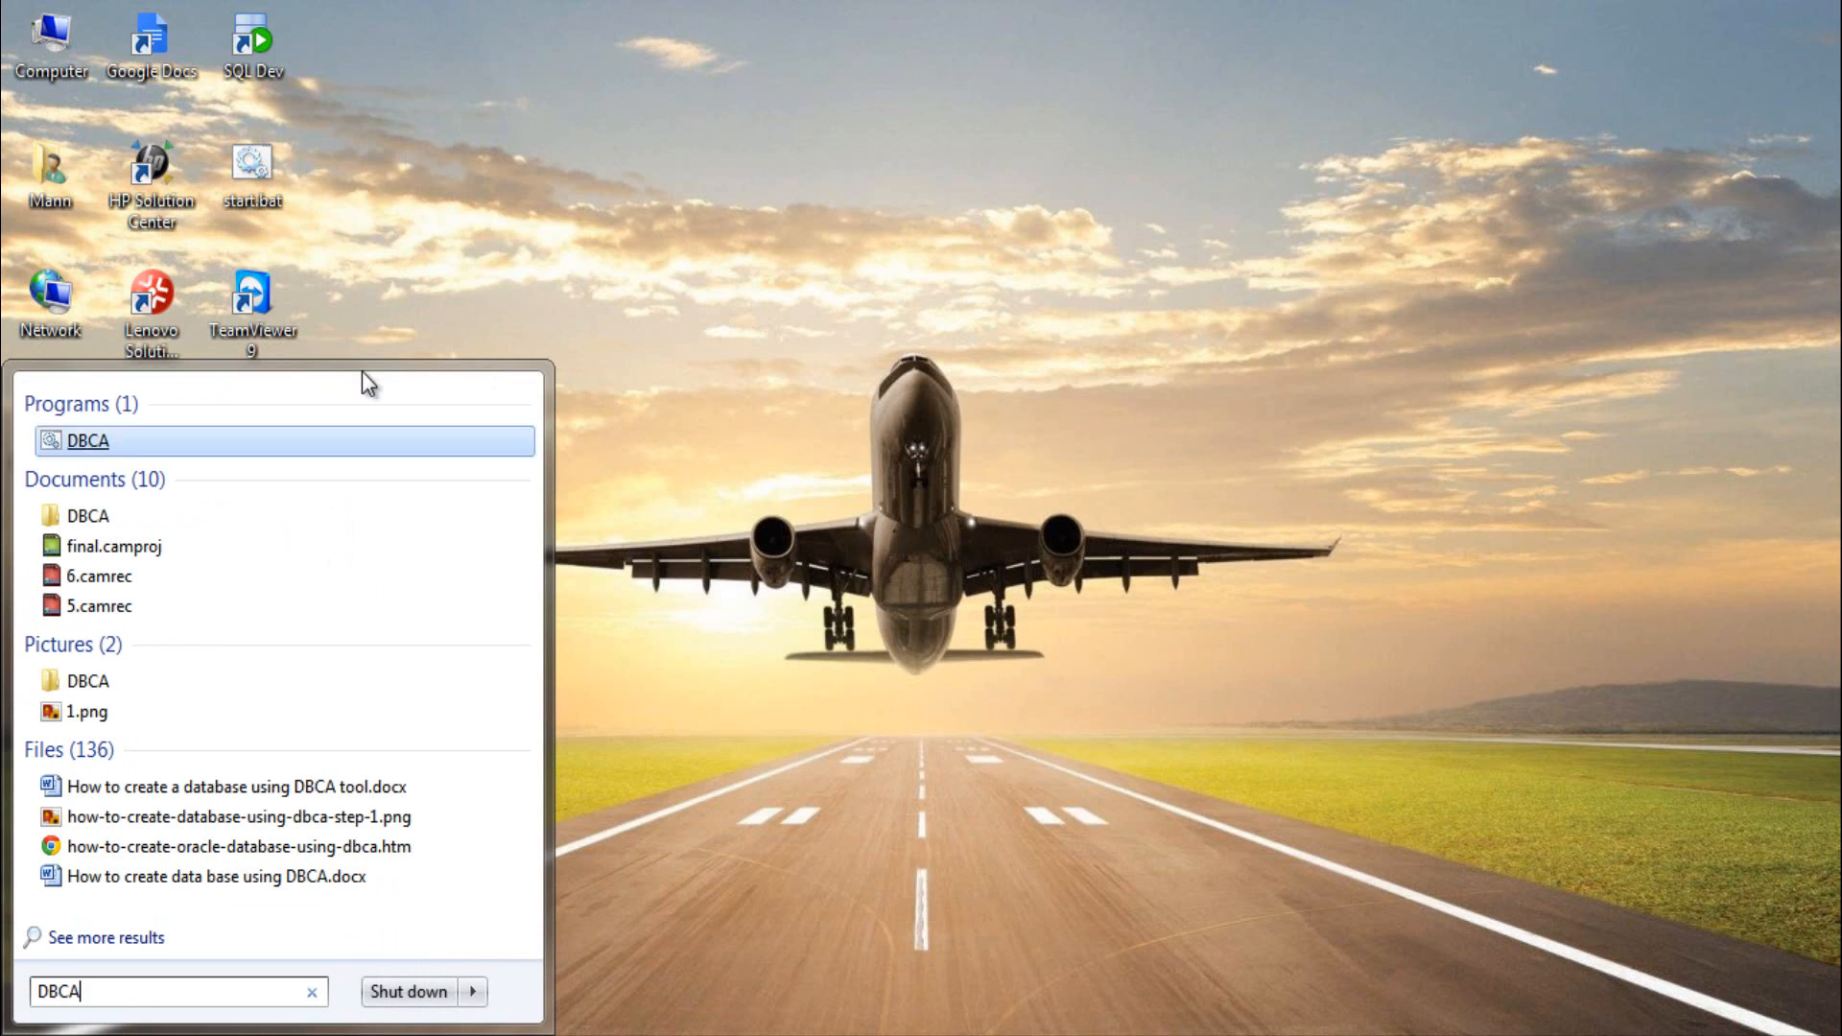
right_click(176, 446)
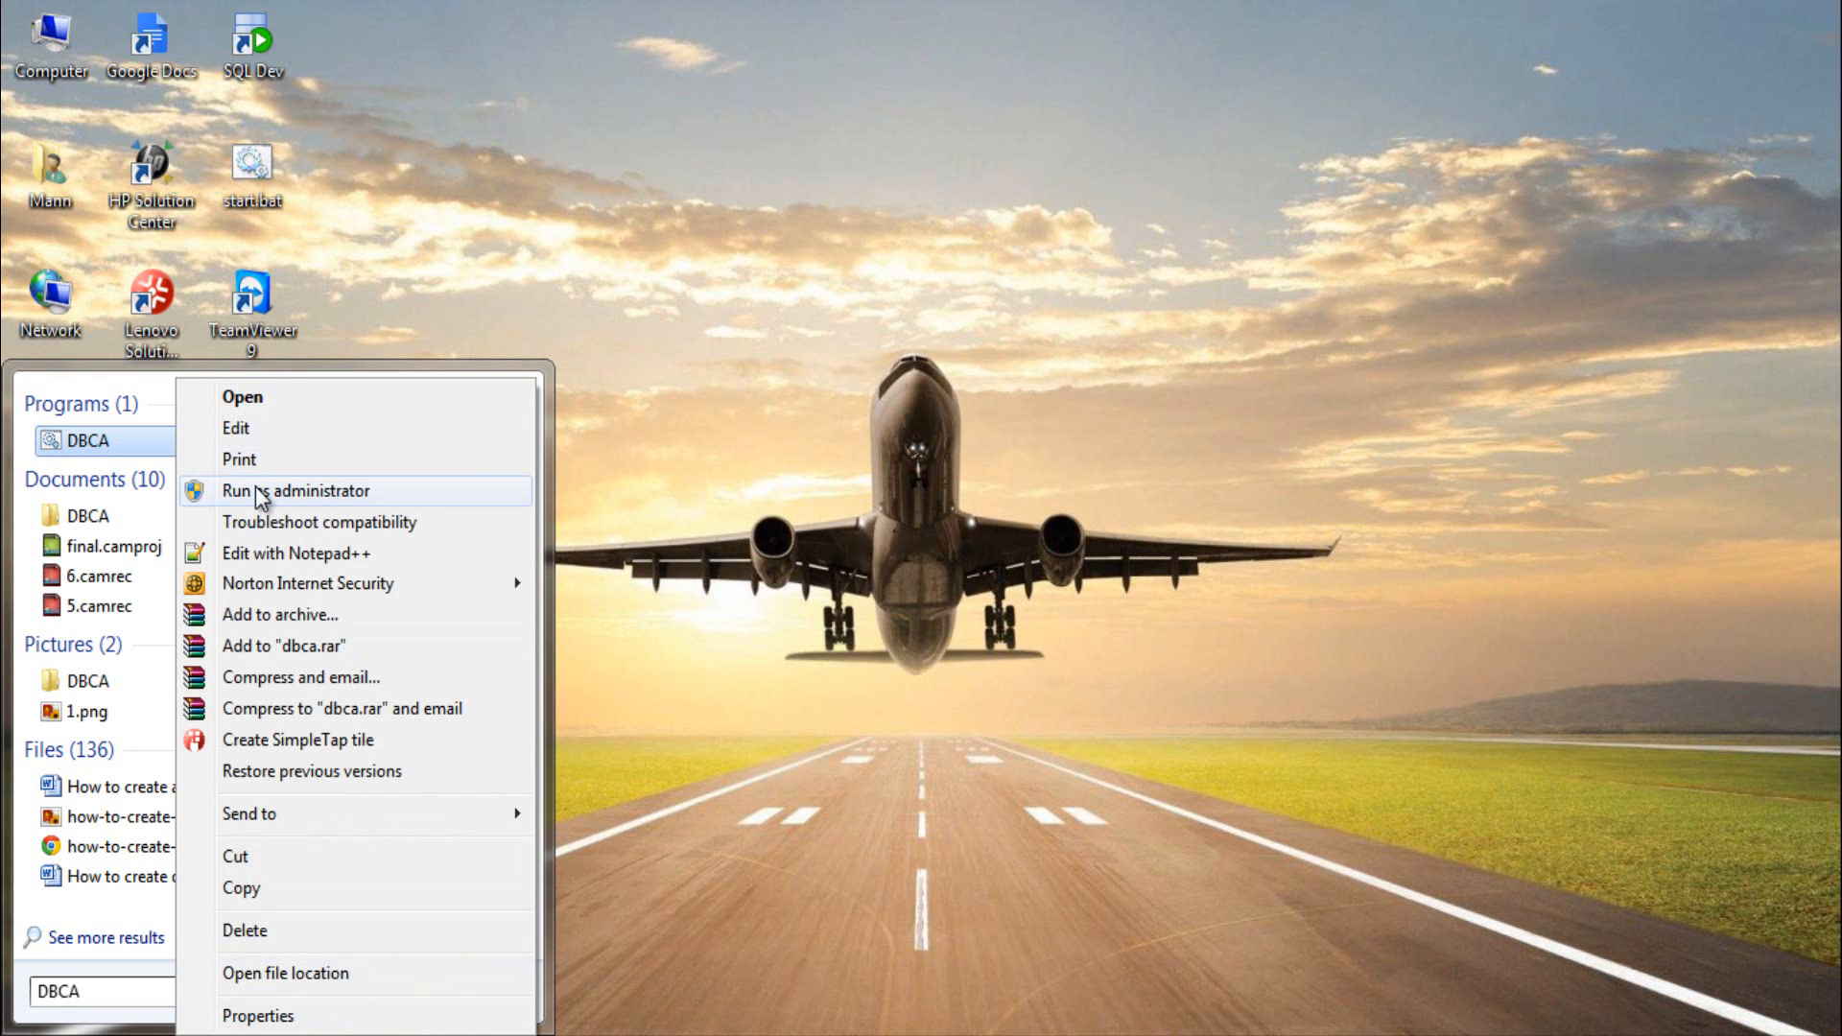
click(257, 487)
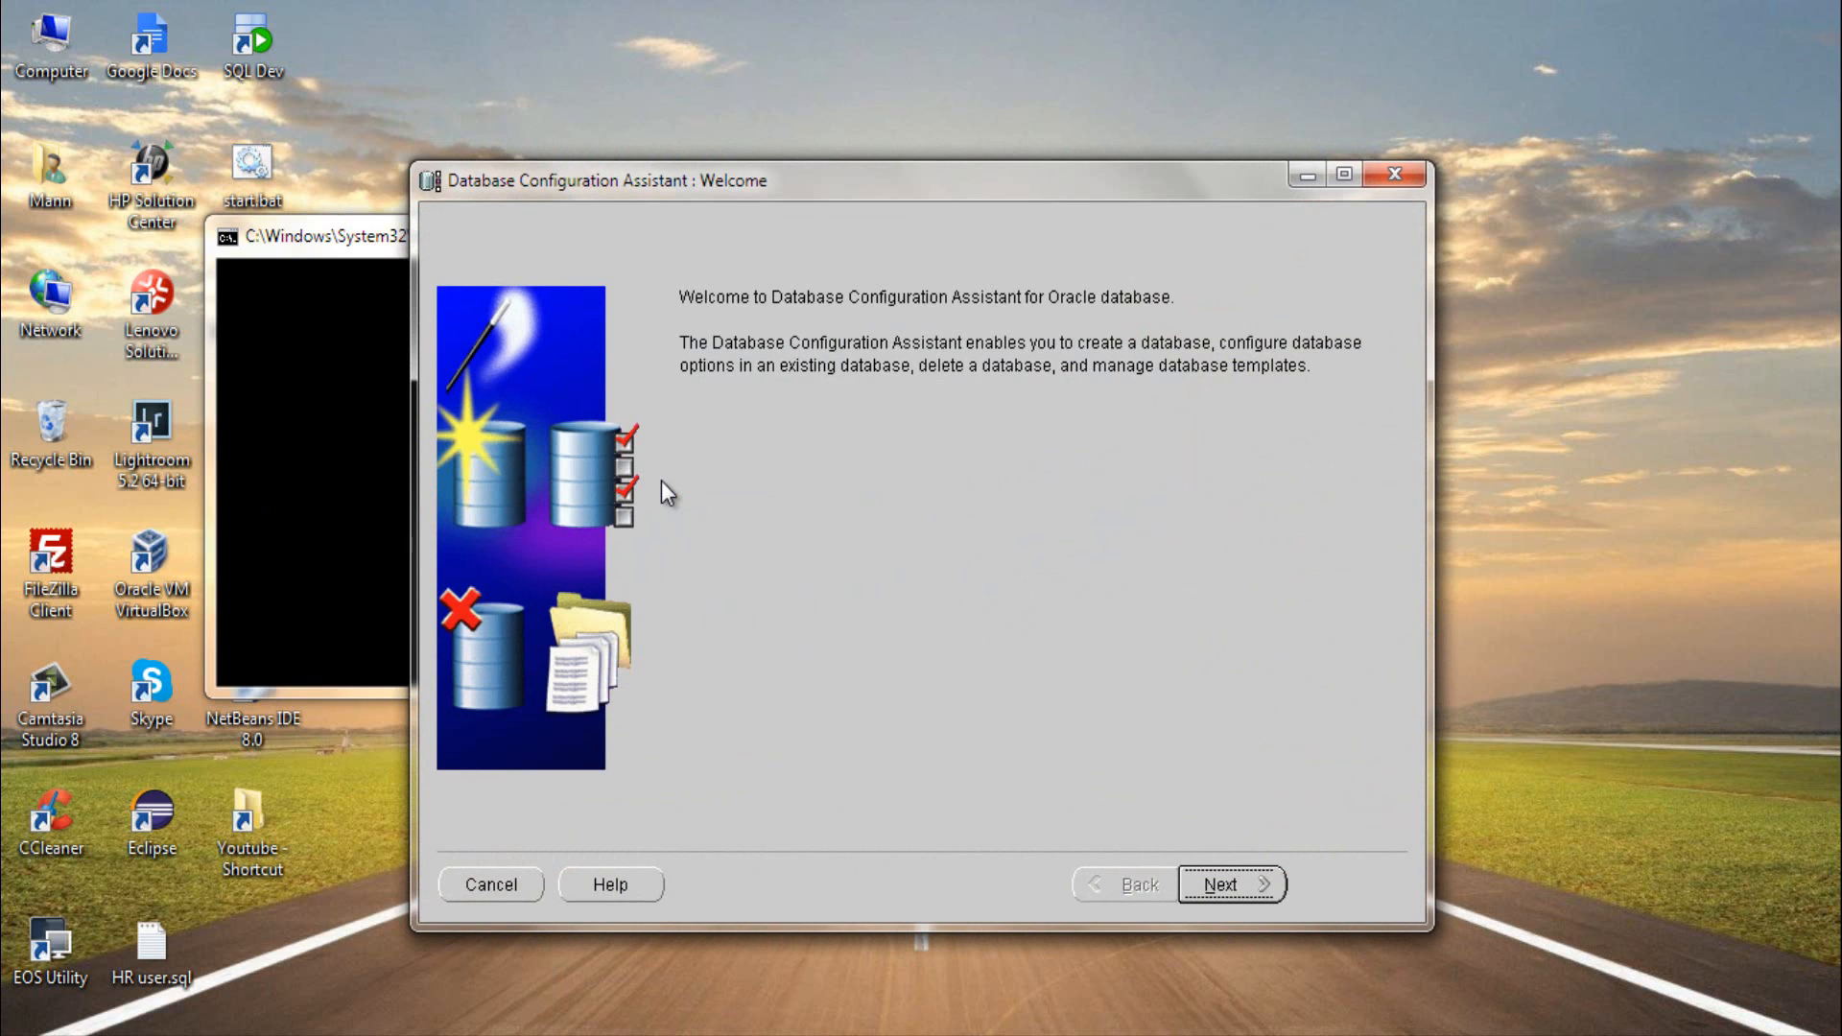
click(1396, 175)
click(1025, 544)
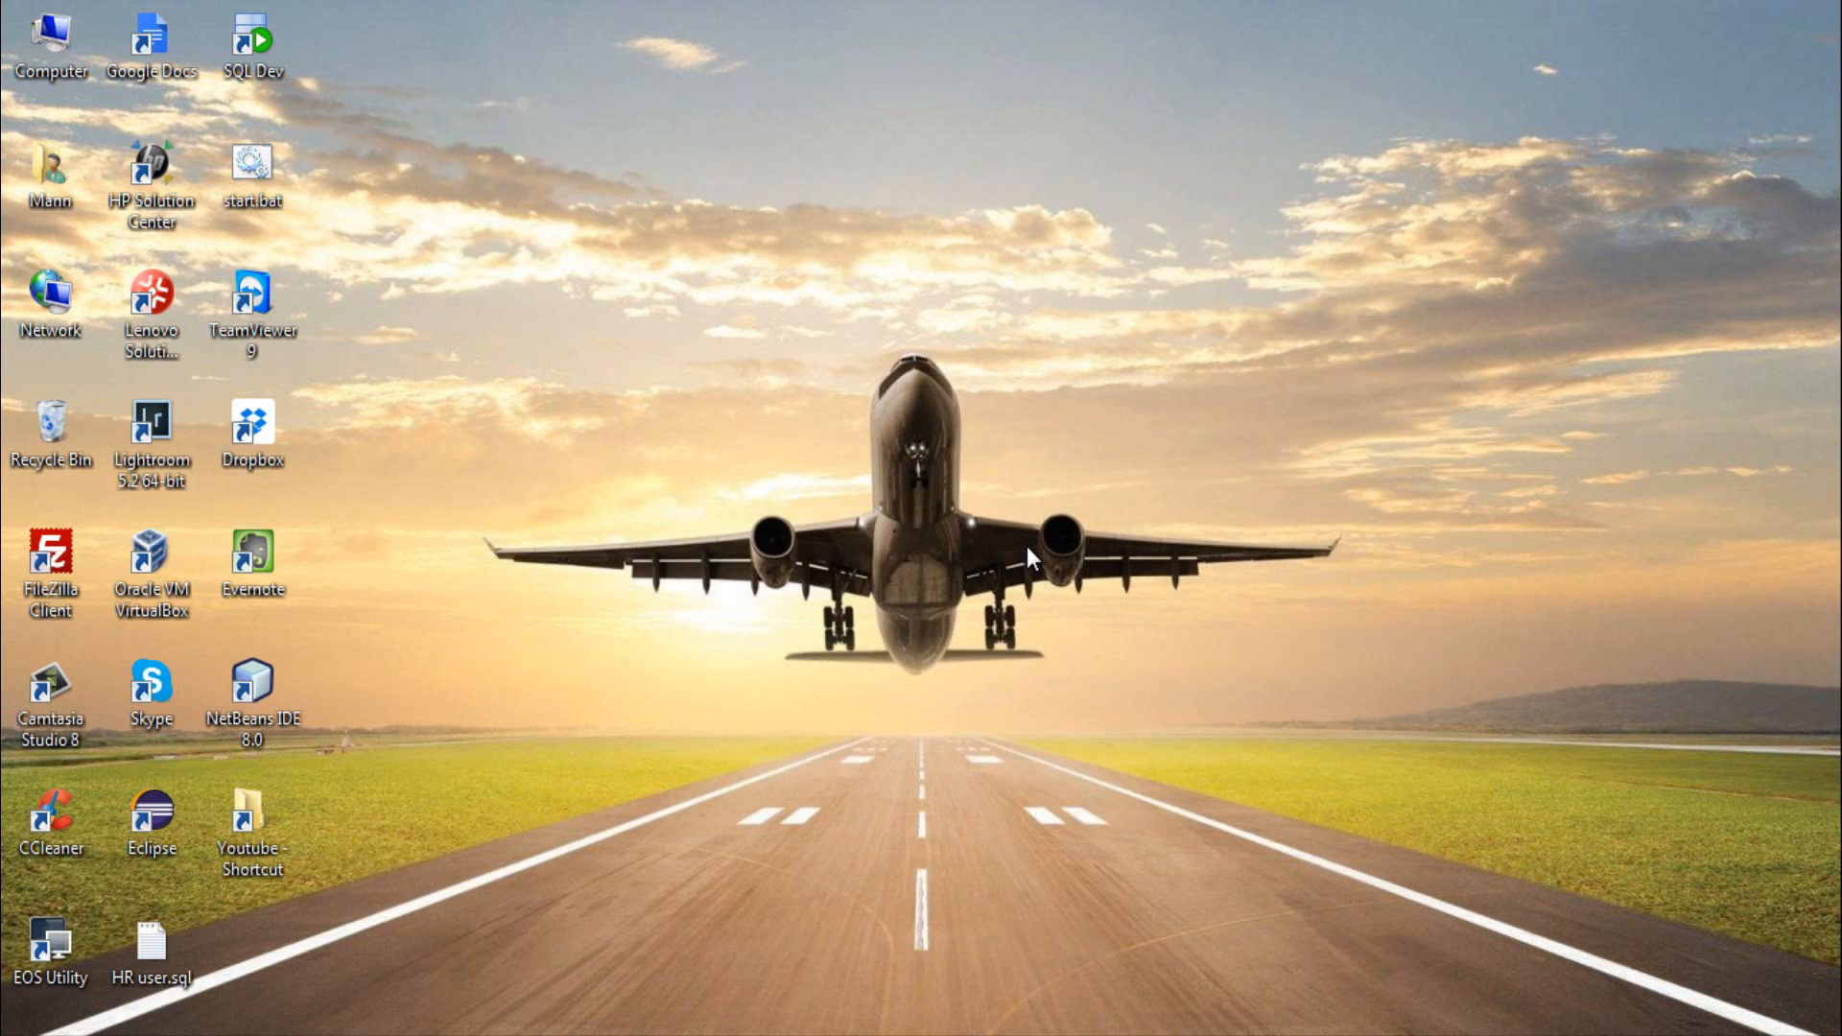
- Launch the assistant from a command prompt with the DBCA command, and close both the assistant and the prompt
key(super+r)
key(Return)
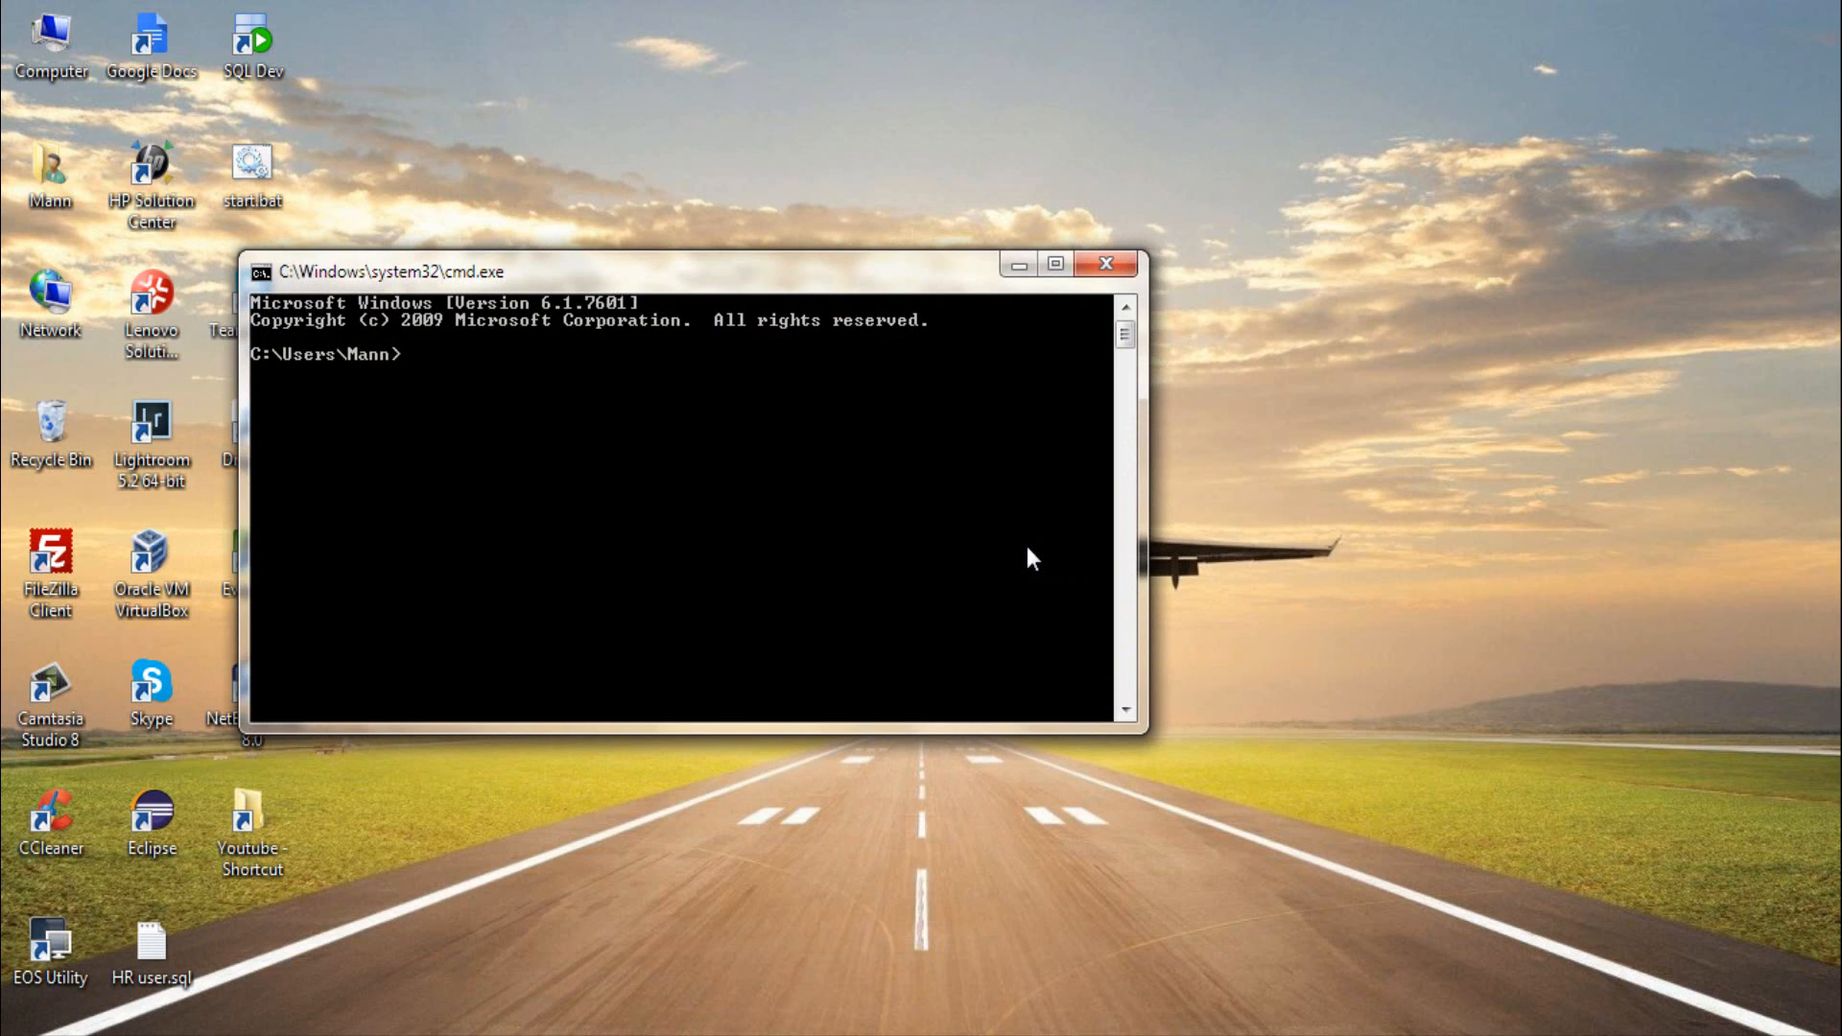
text(DBCA)
key(Return)
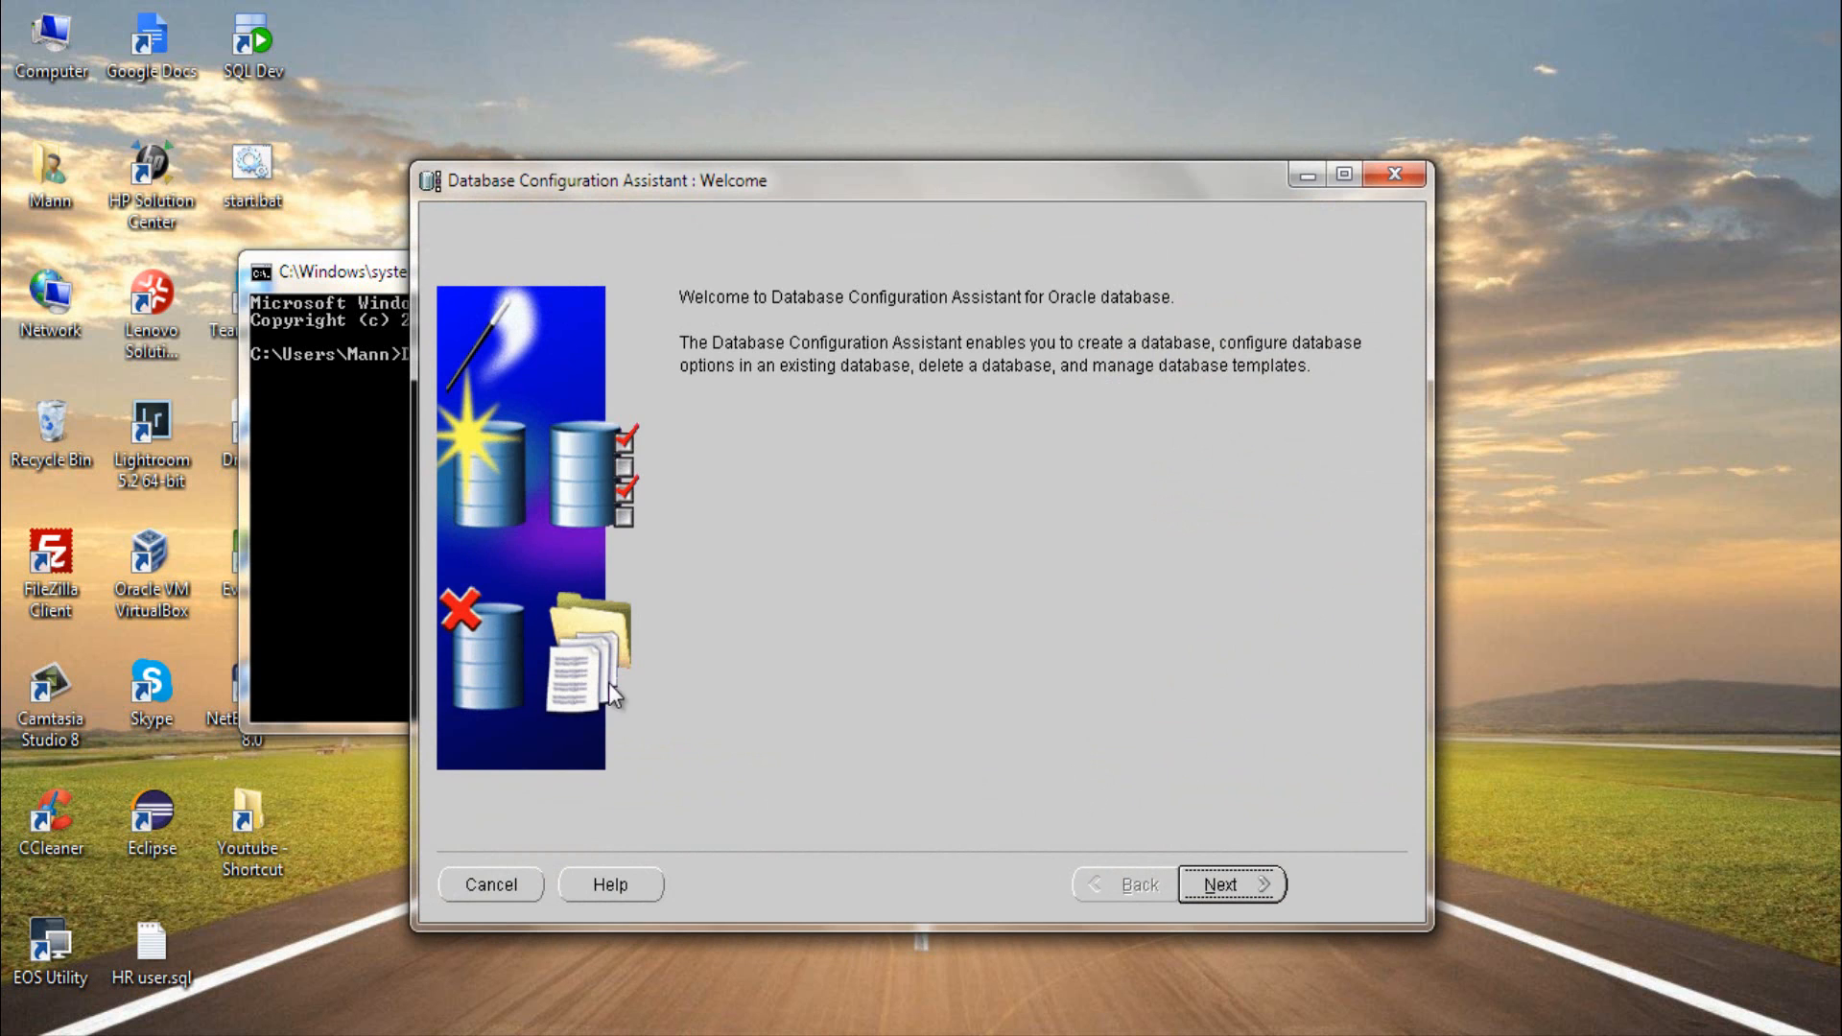
click(493, 885)
click(1124, 264)
- Find dbca among the installed programs, launch Database Configuration Assistant and proceed past its welcome page
key(super)
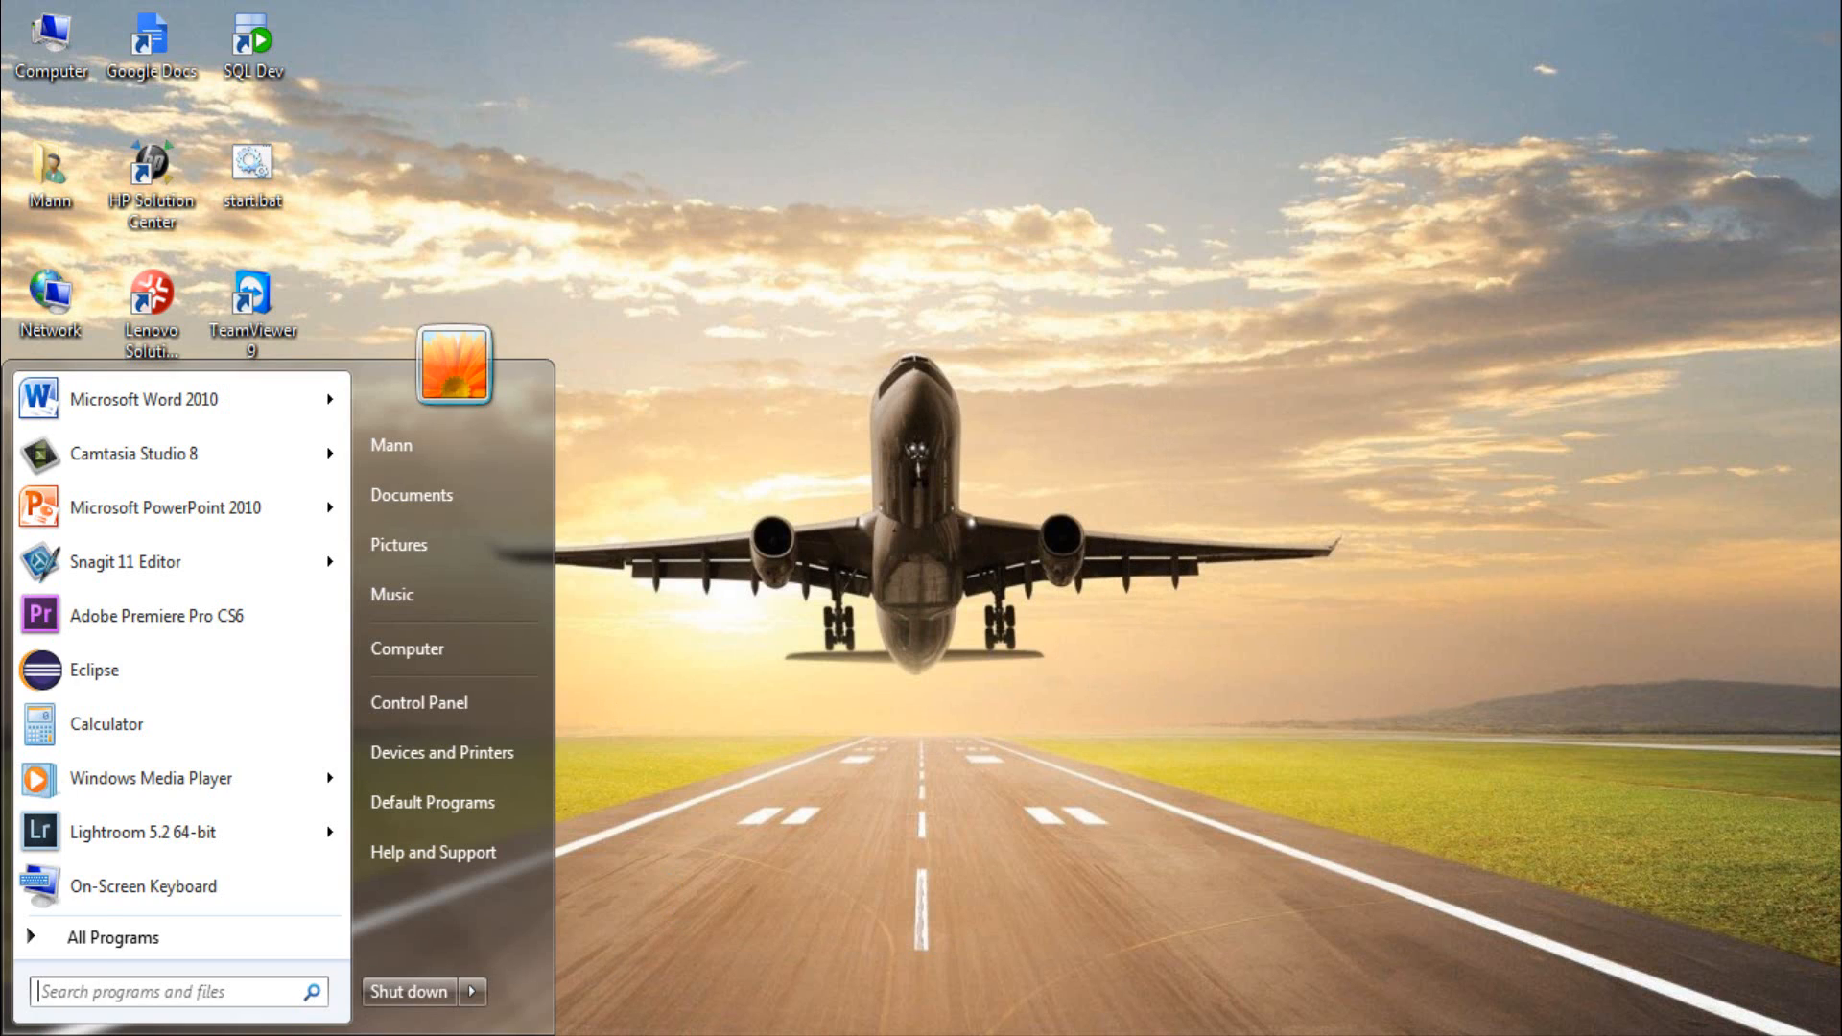
text(dbca)
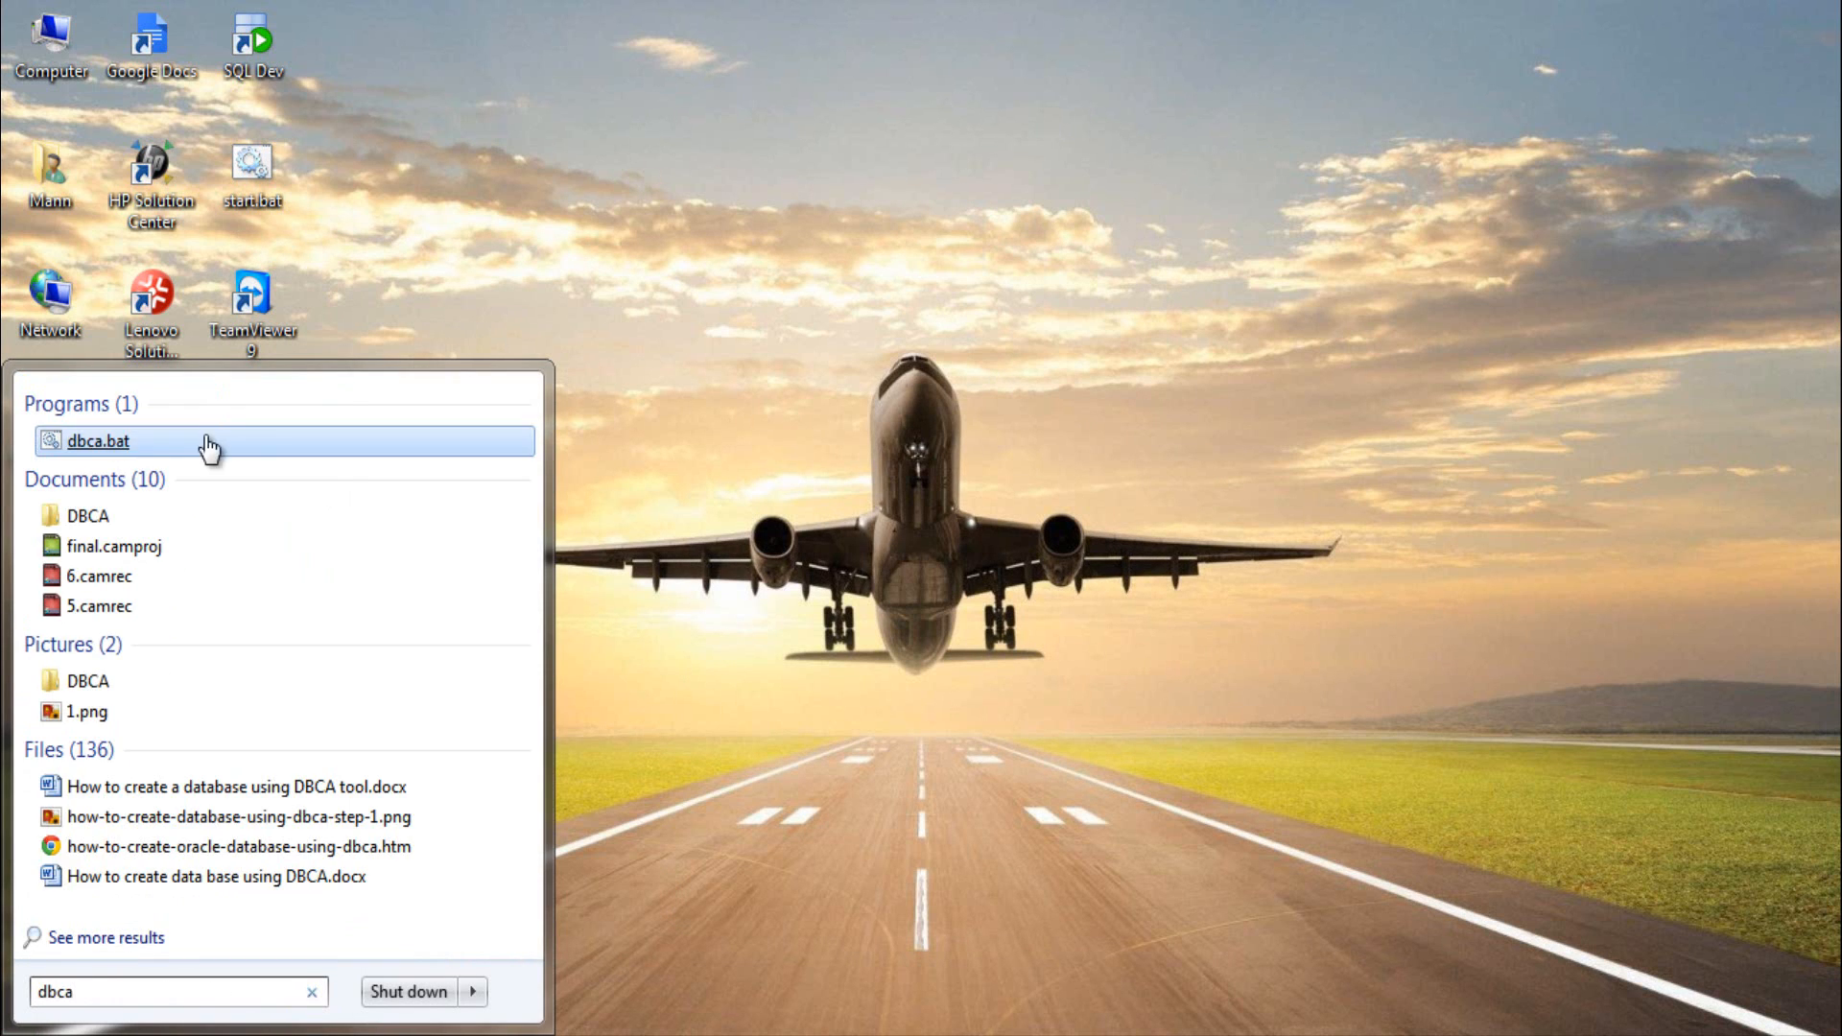
click(539, 458)
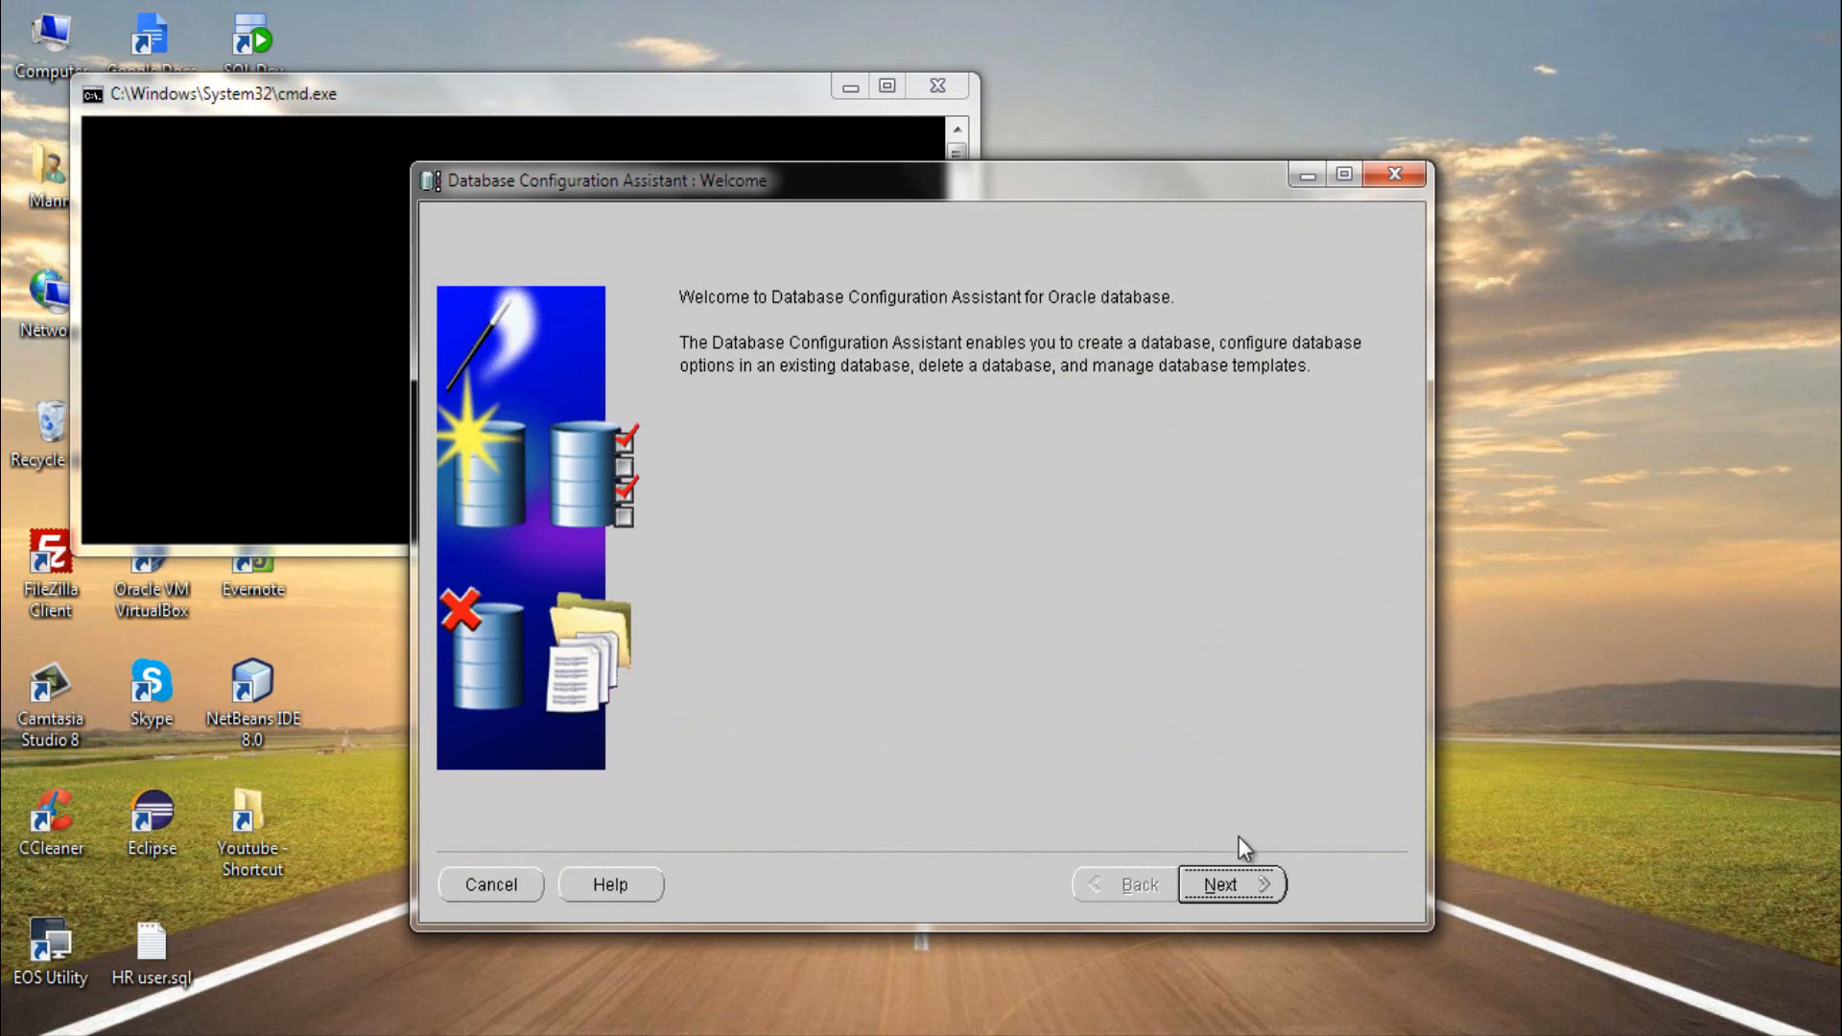
click(1239, 889)
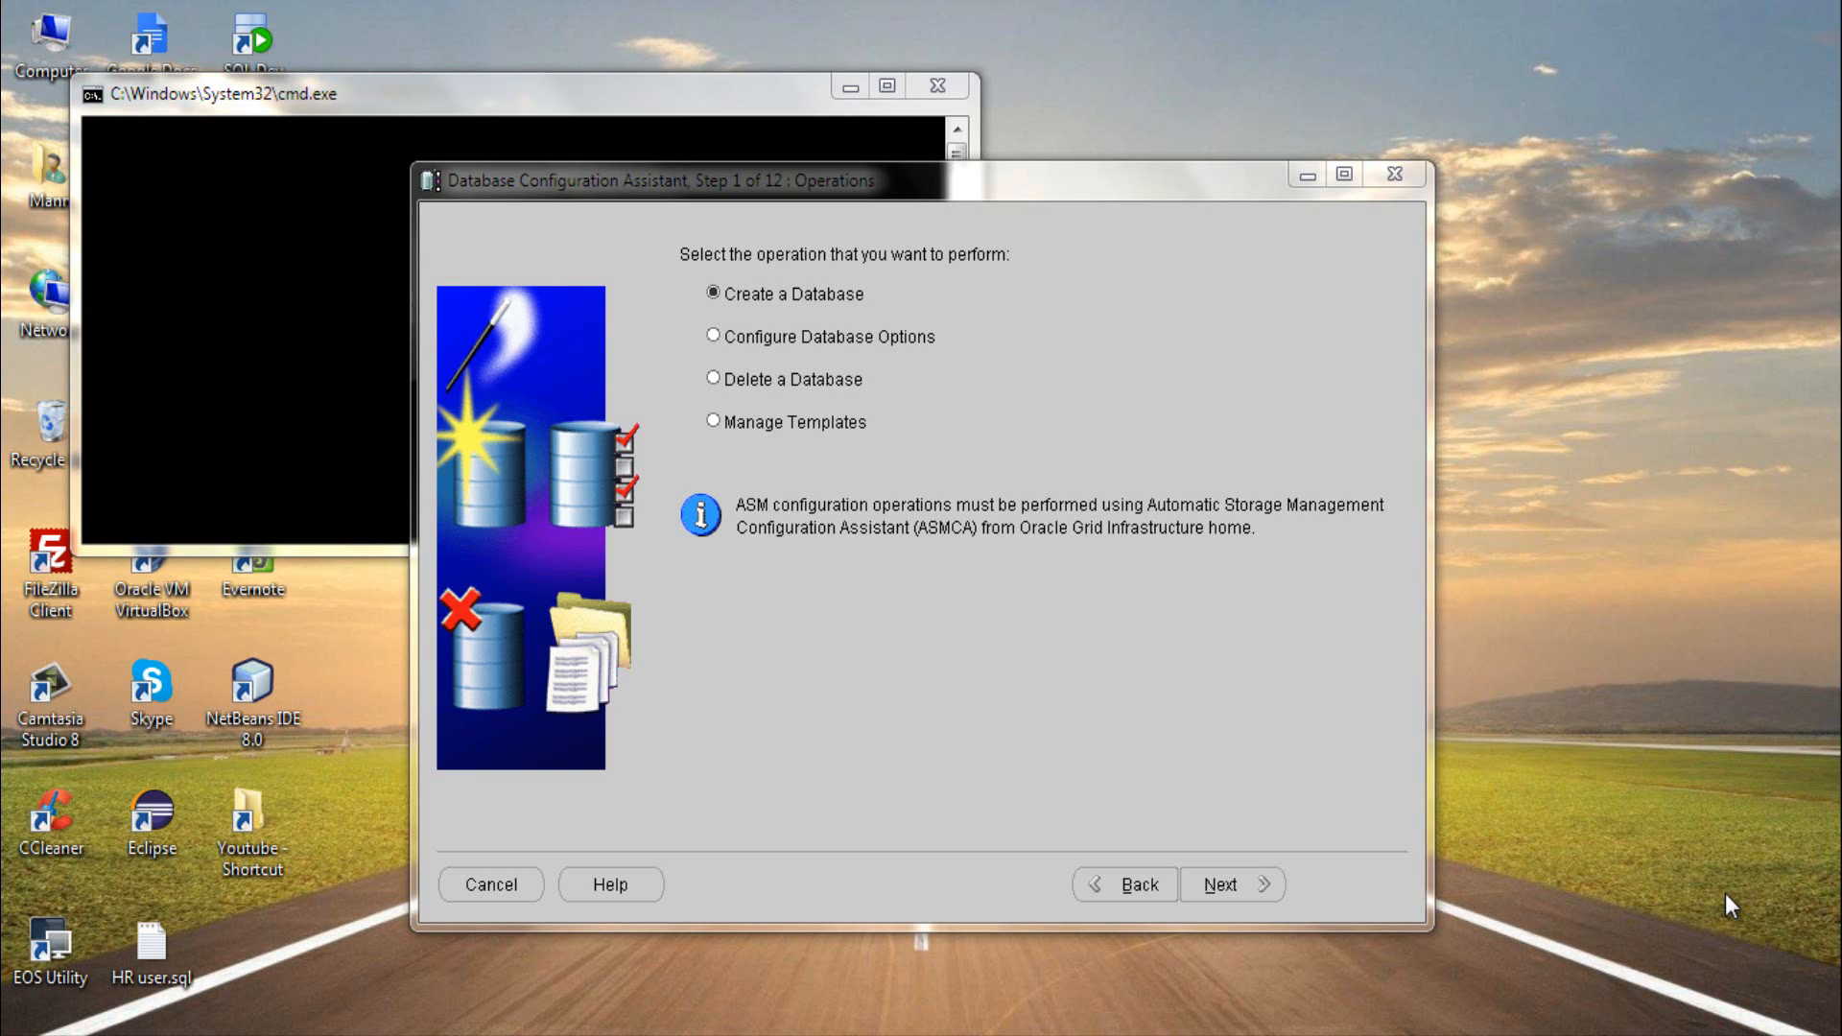
- Choose to create a database based on the General Purpose or Transaction Processing template
click(799, 300)
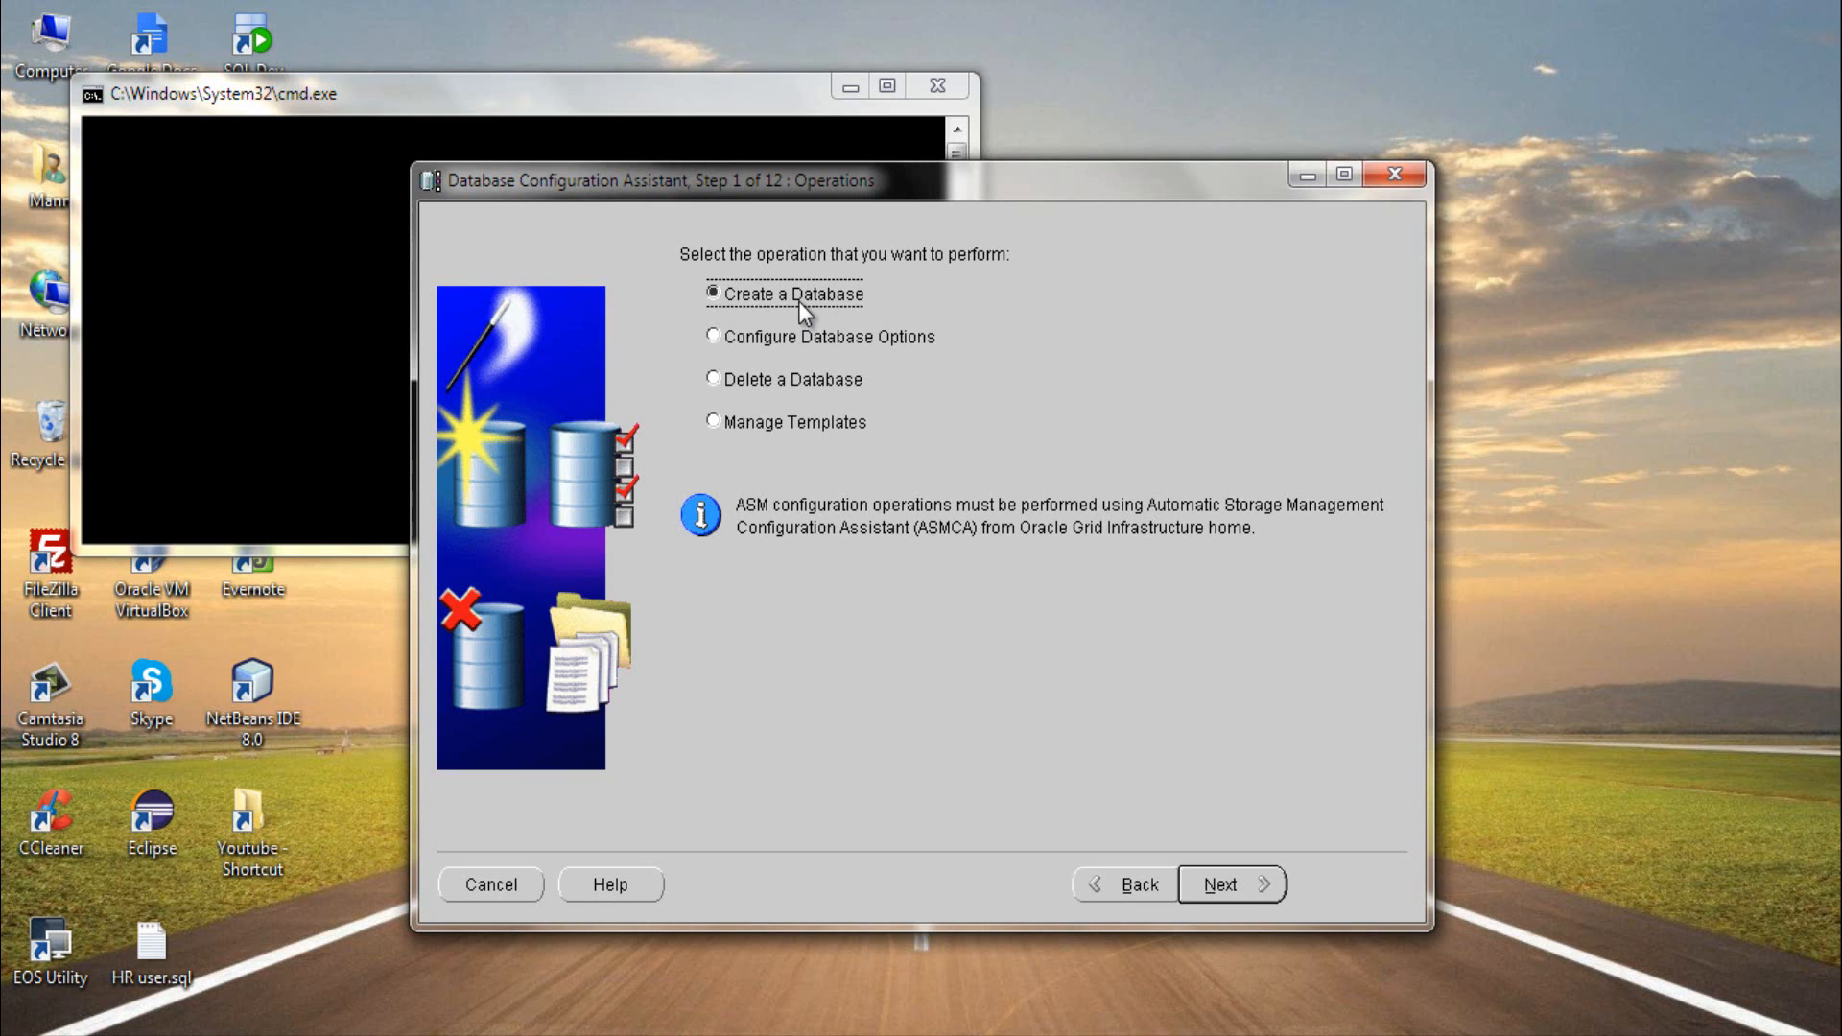
click(1243, 884)
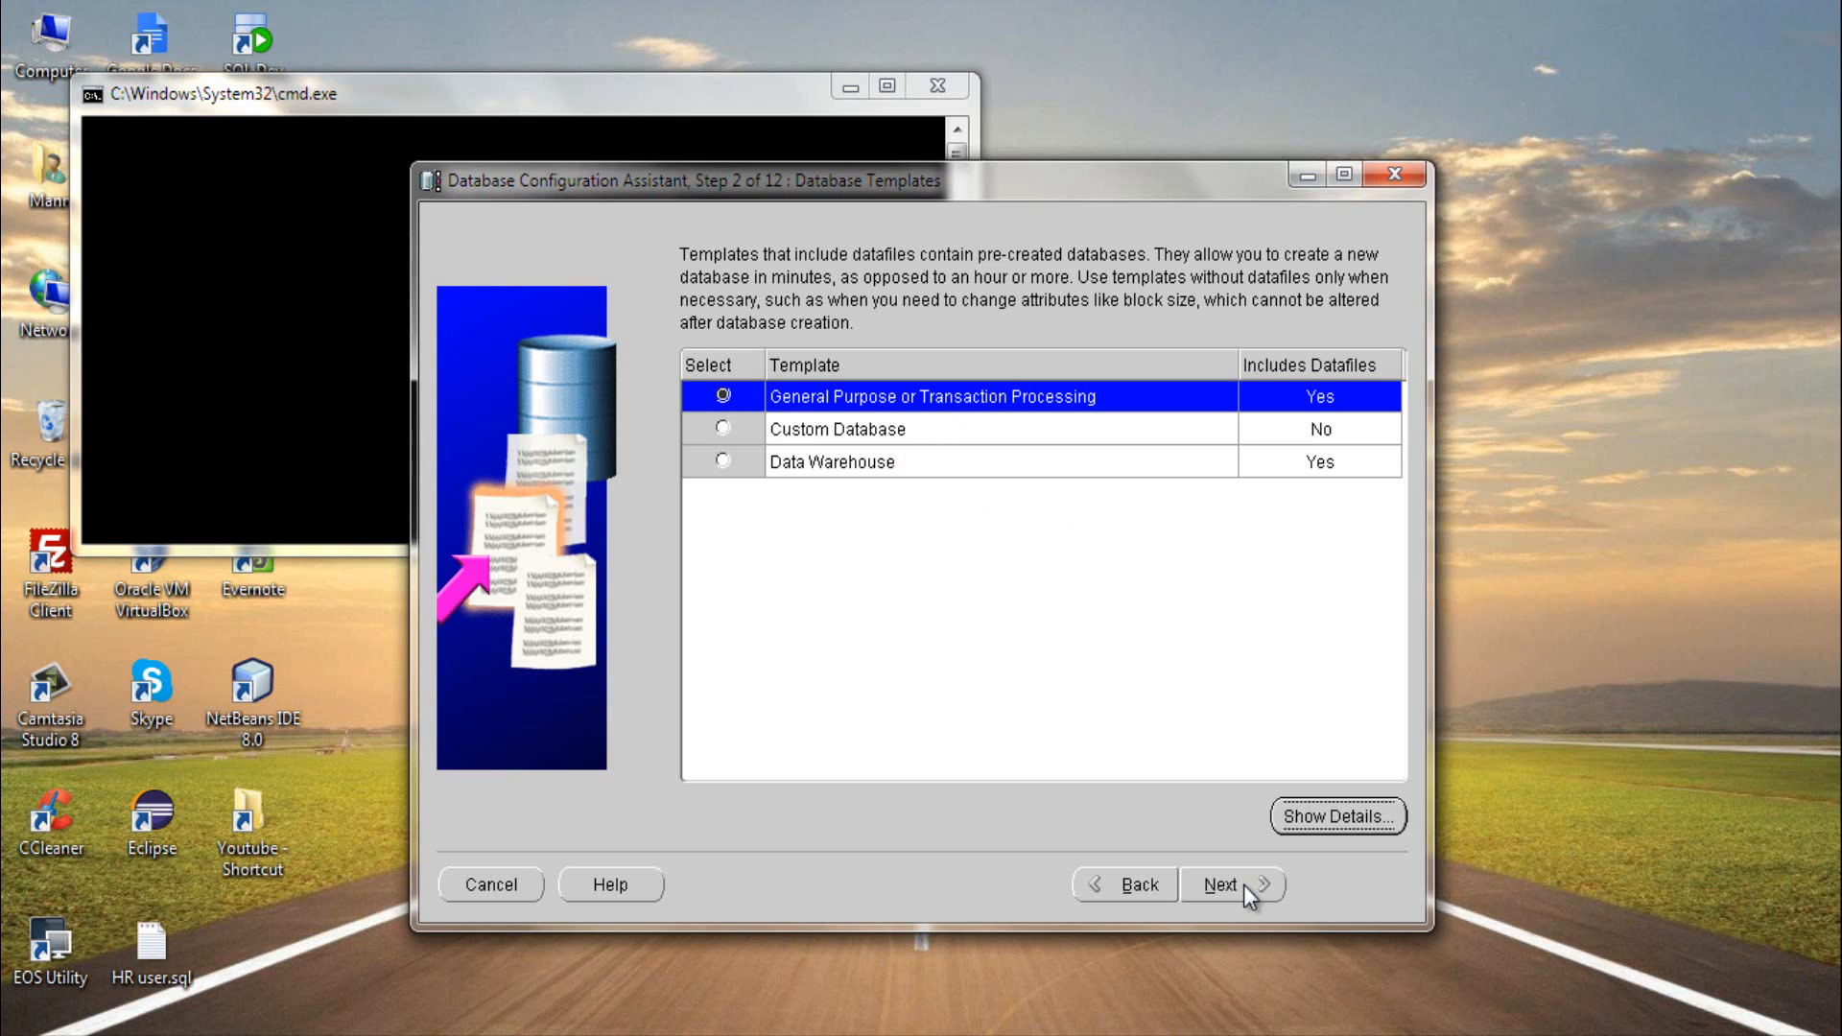
click(1067, 411)
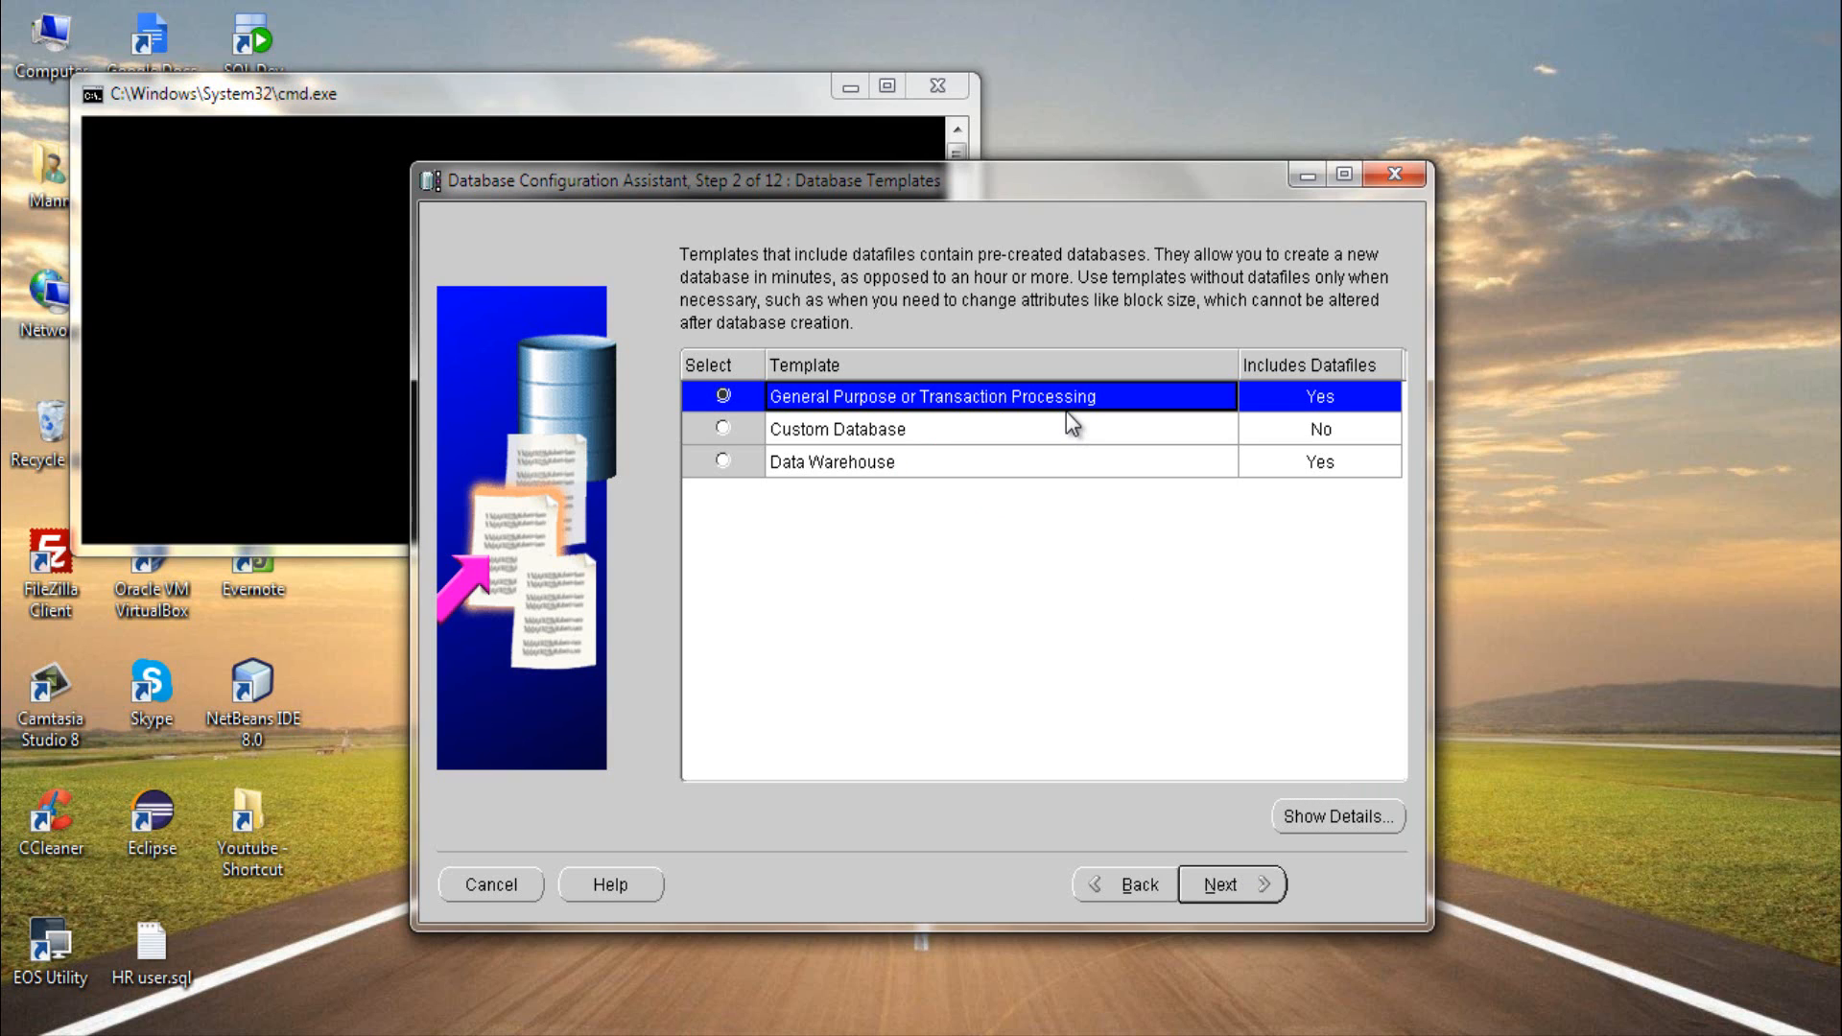
click(1222, 881)
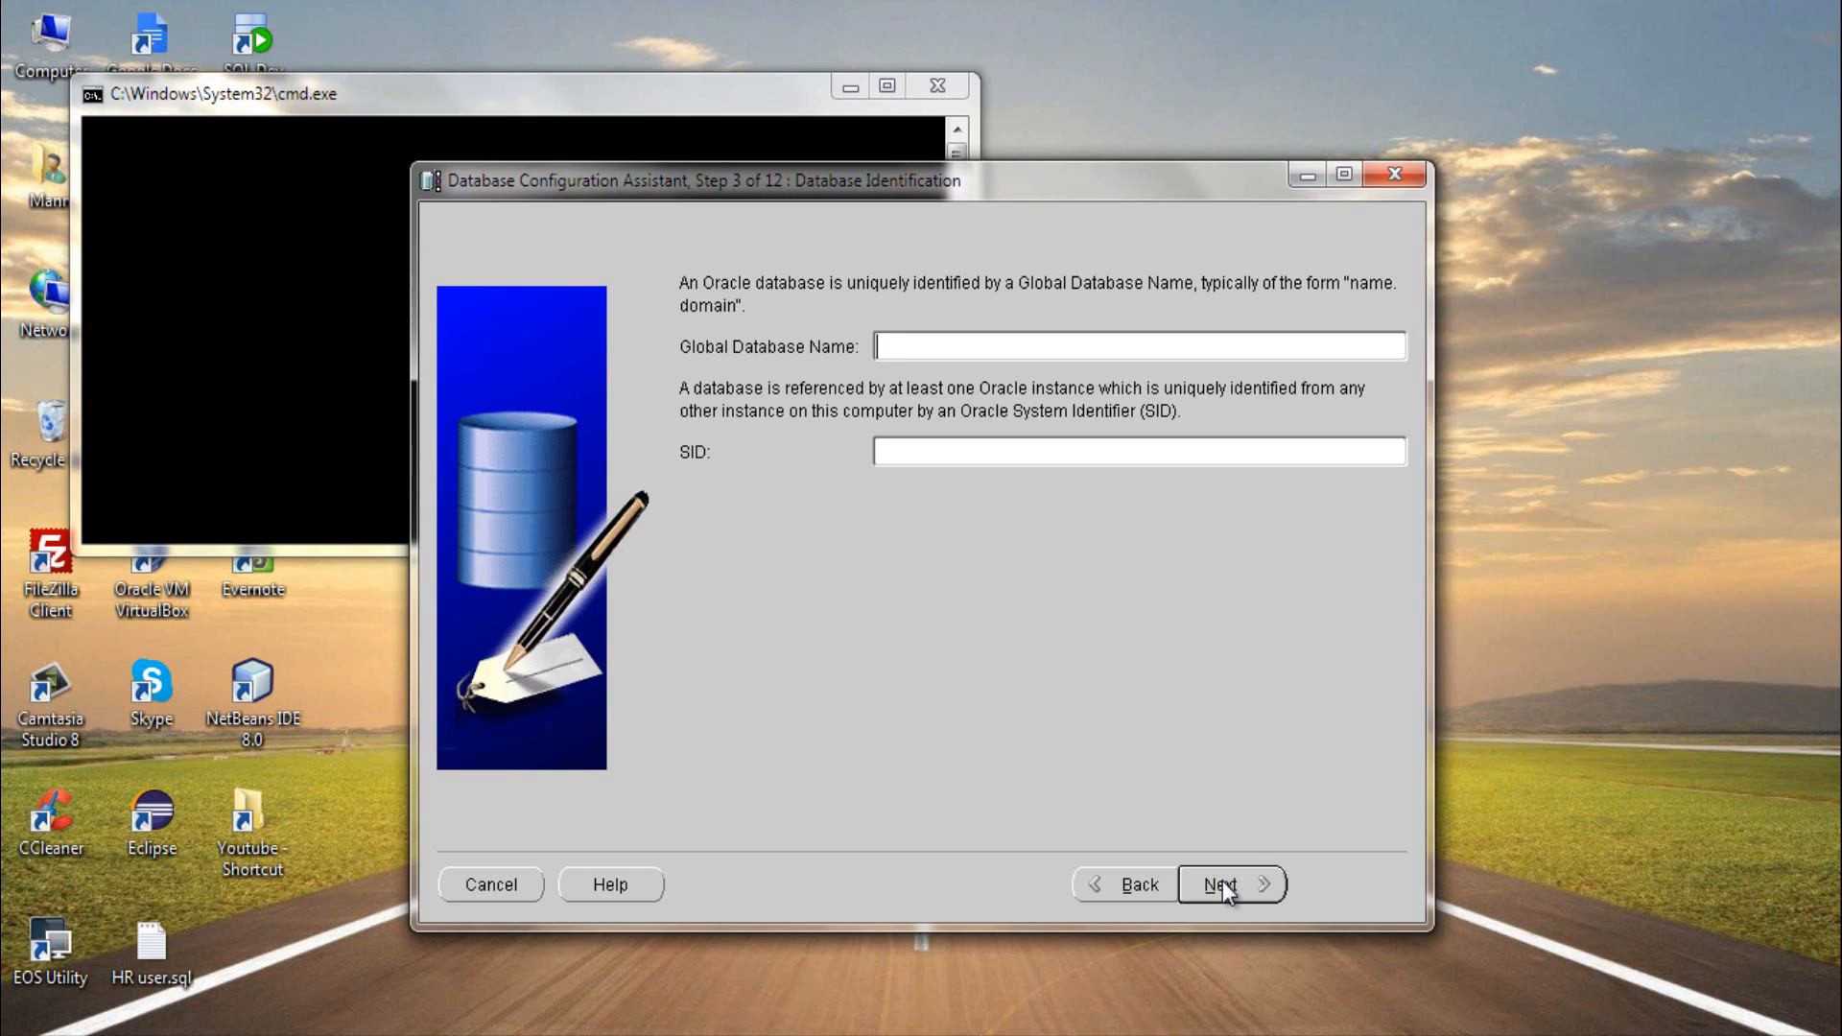
- Set the global database name to youtube.rebellionrider.com and continue to the management options
text(youtube.rebellio)
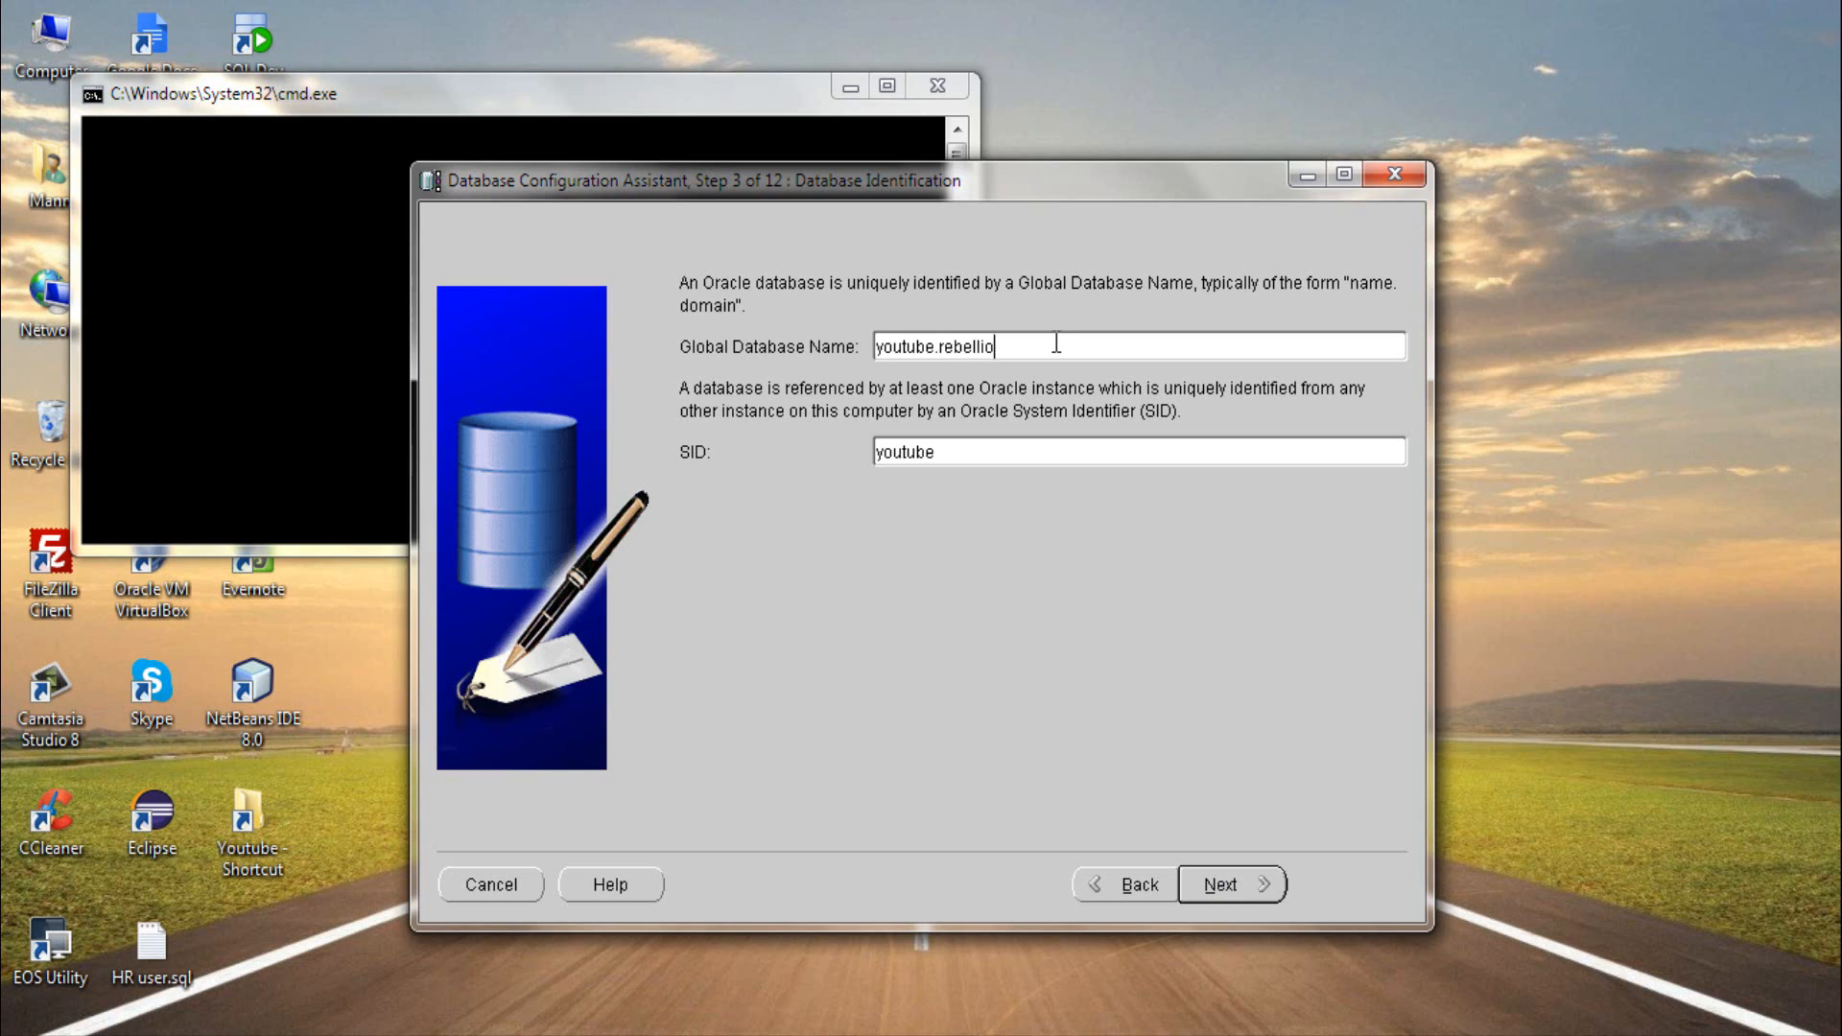
text(nrider.com)
click(1221, 885)
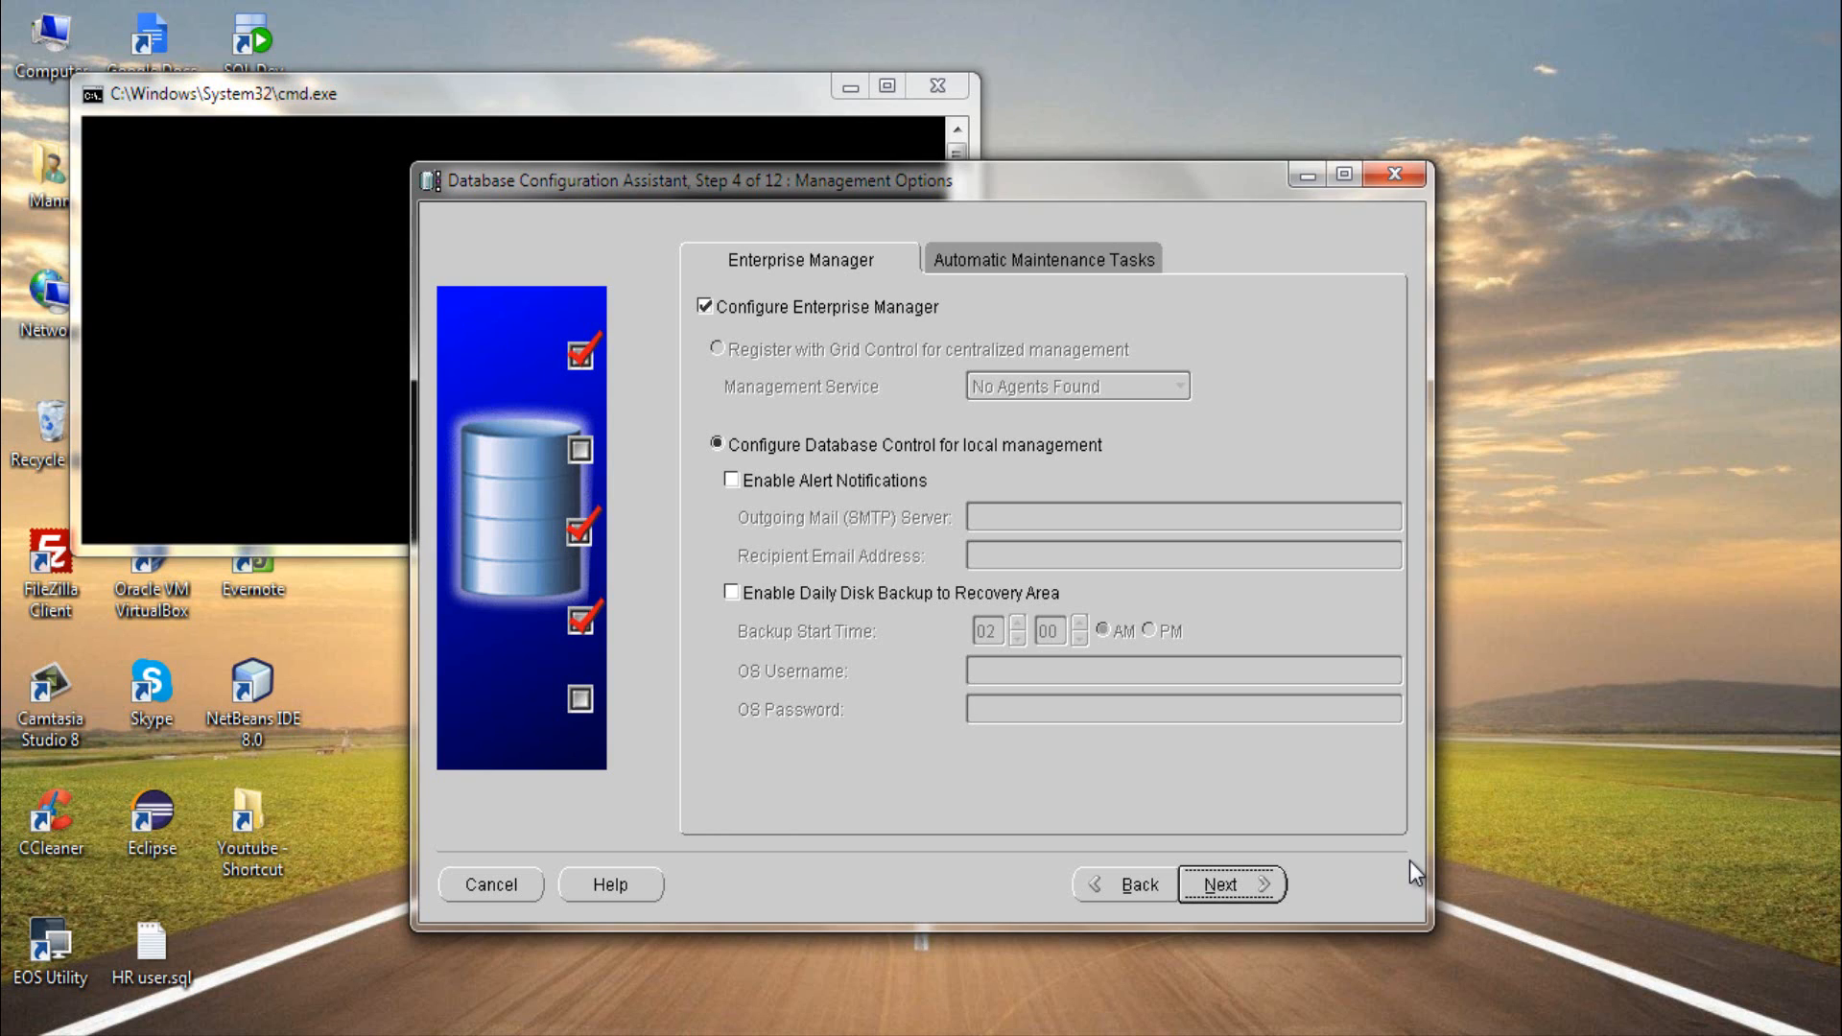
- Review the automatic maintenance settings and accept the Enterprise Manager configuration with Database Control for local management
click(1143, 251)
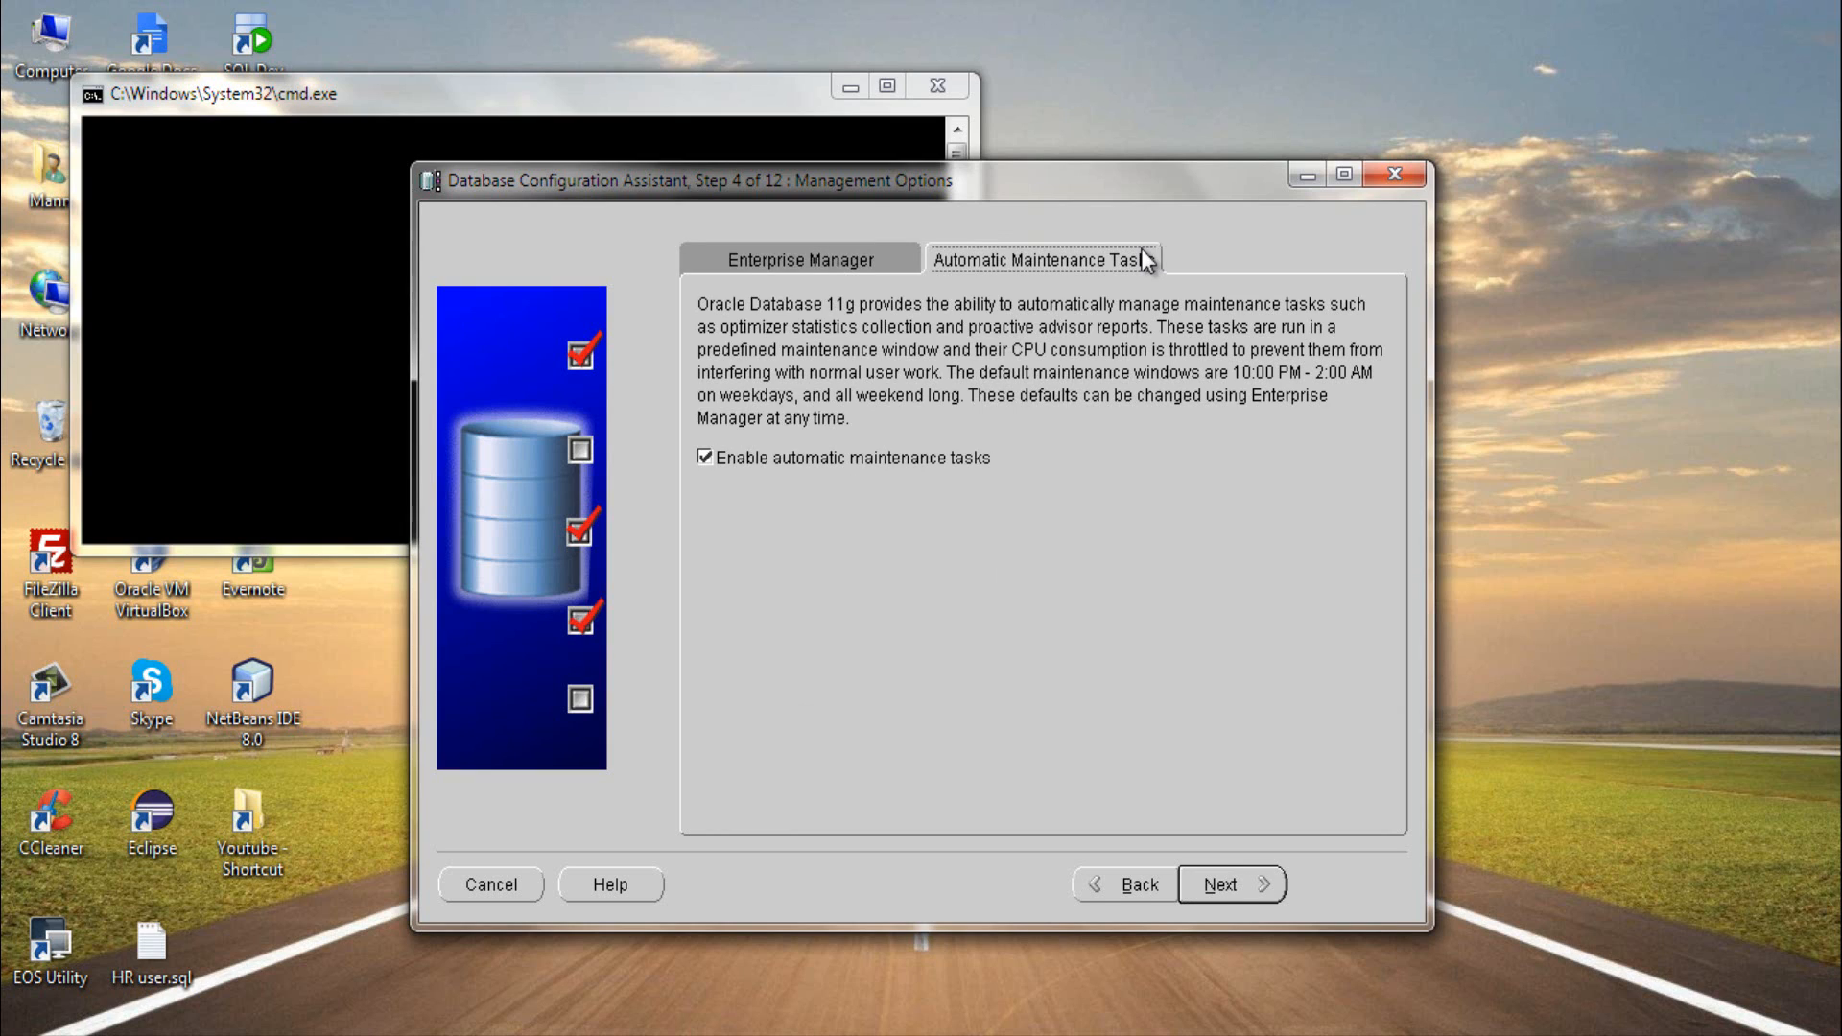
click(884, 261)
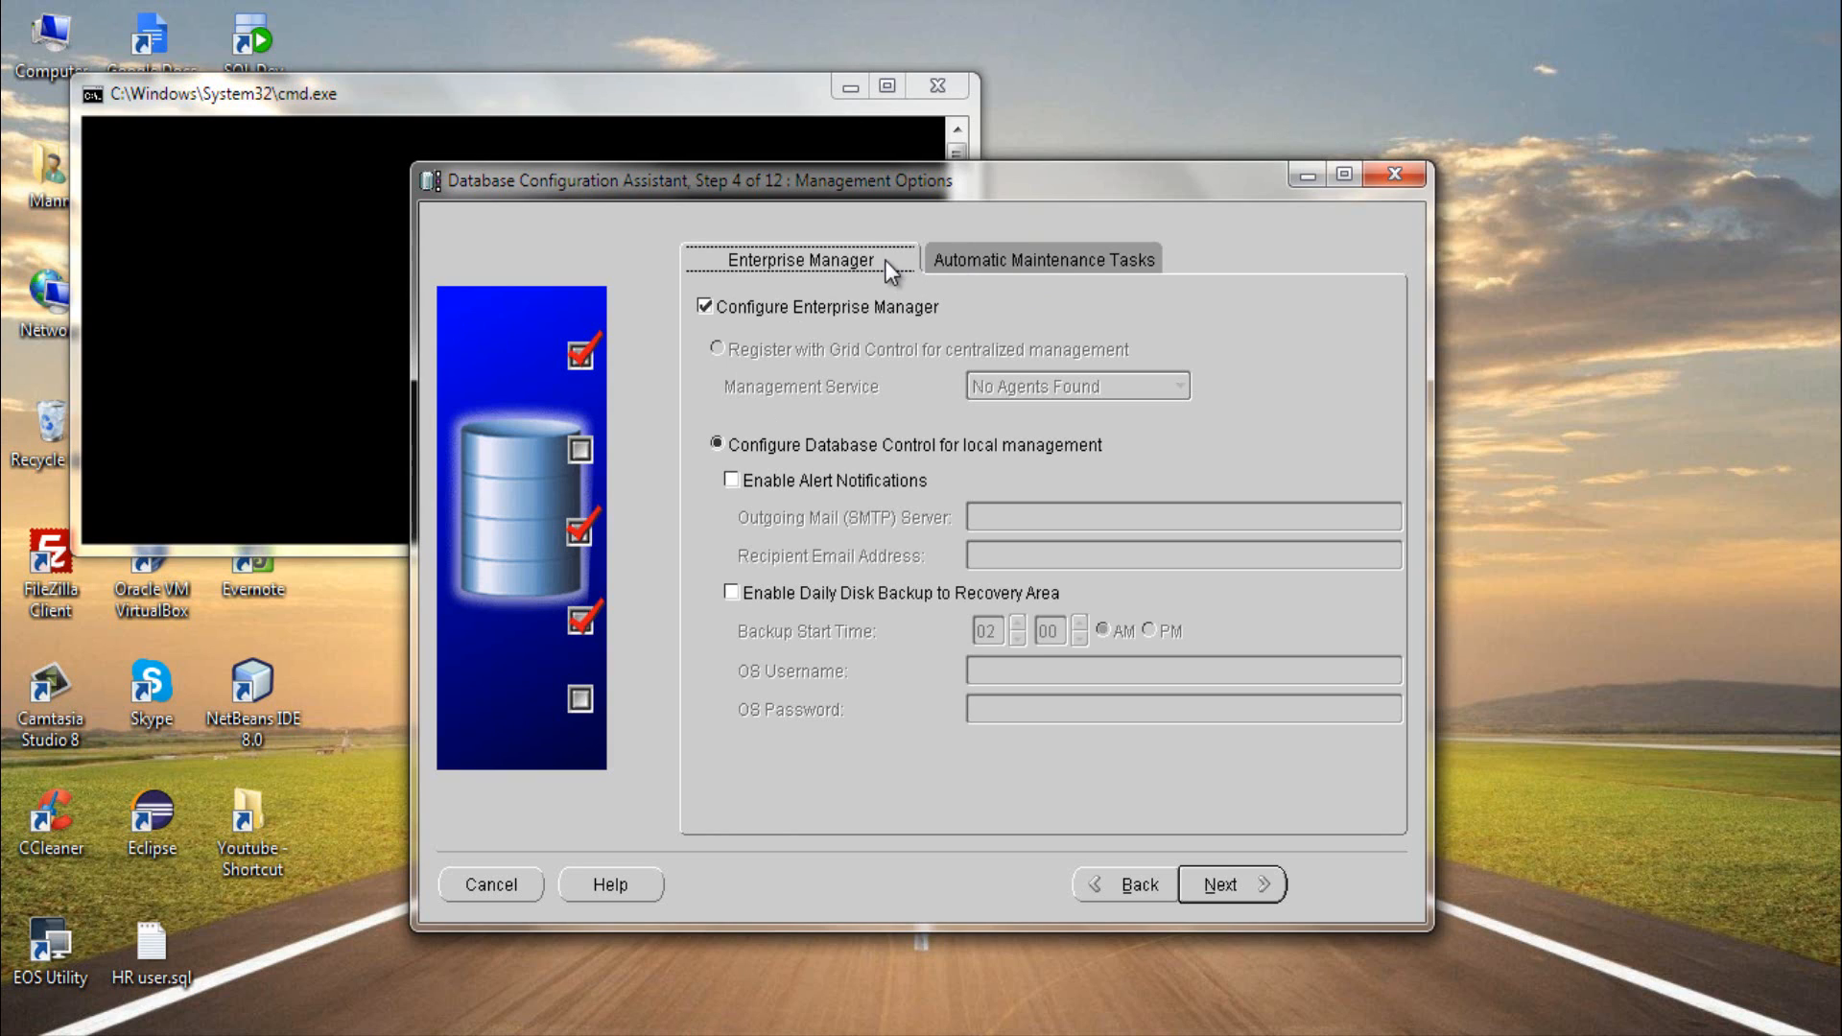
click(1220, 884)
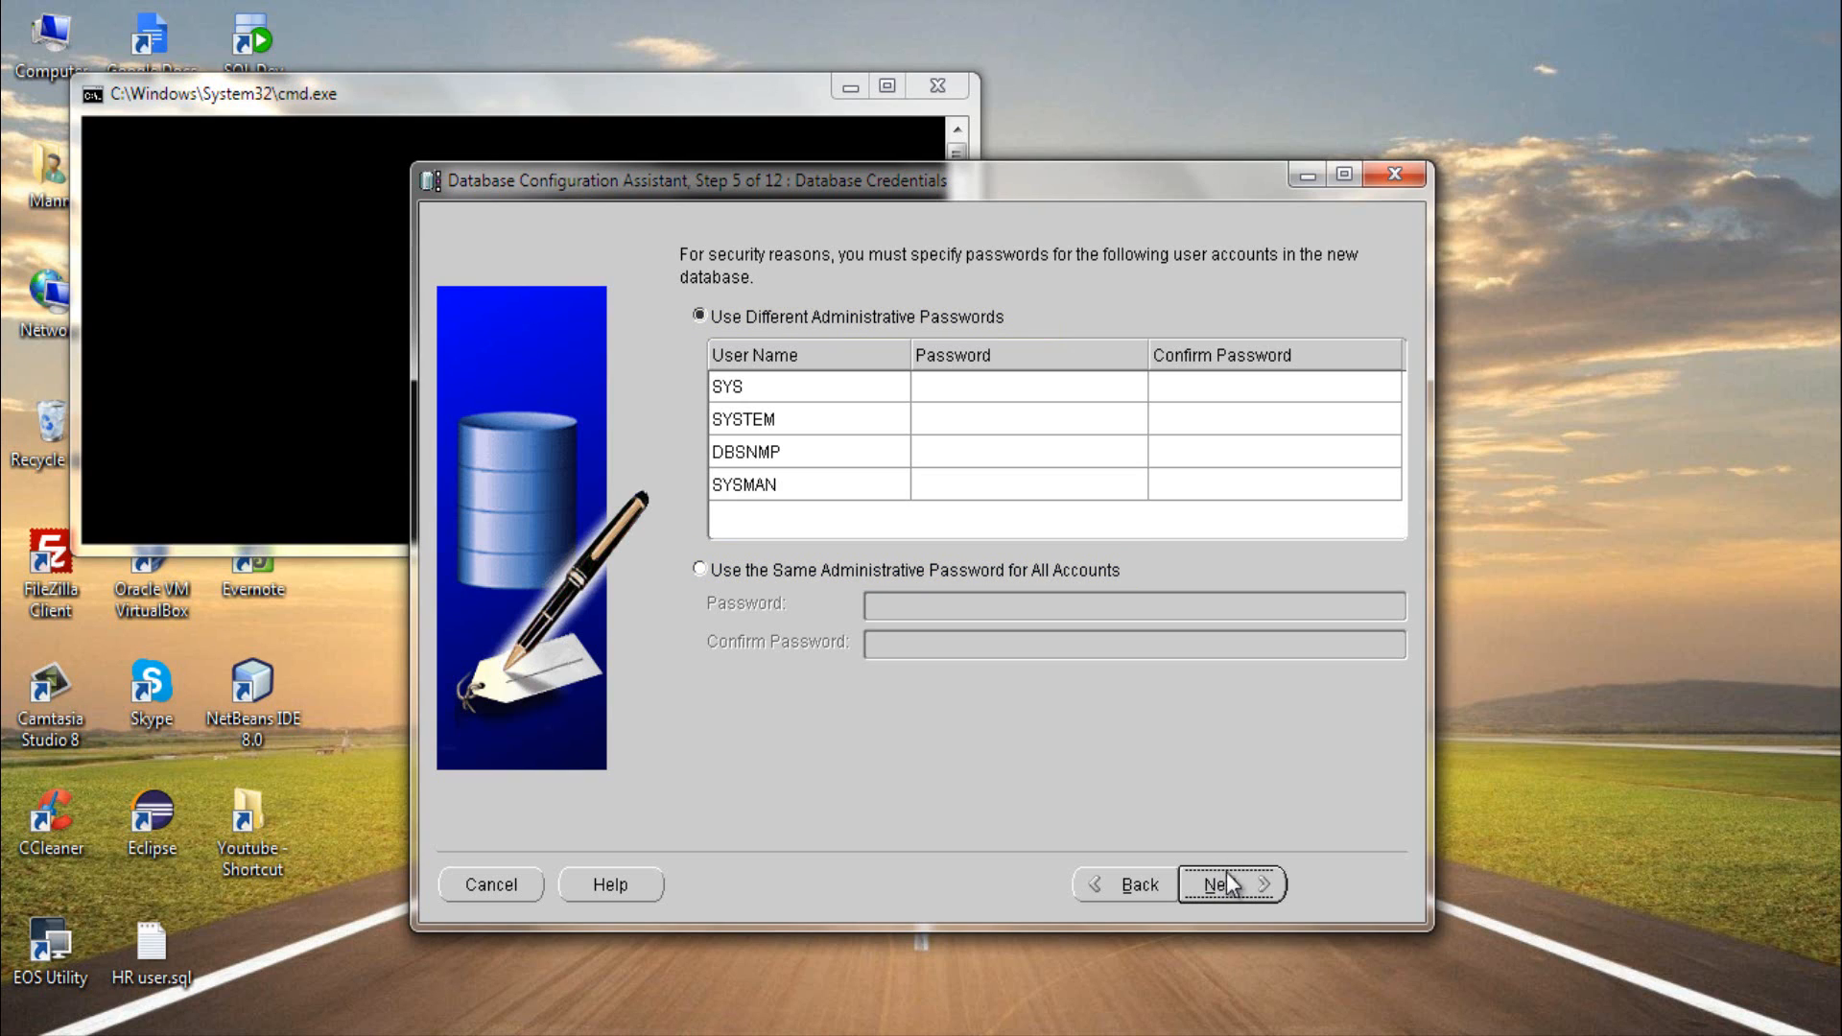
- Use the same administrative password for all accounts, enter and confirm that password, and continue despite the complexity policy
click(827, 567)
click(968, 614)
text(******)
key(Tab)
text(******)
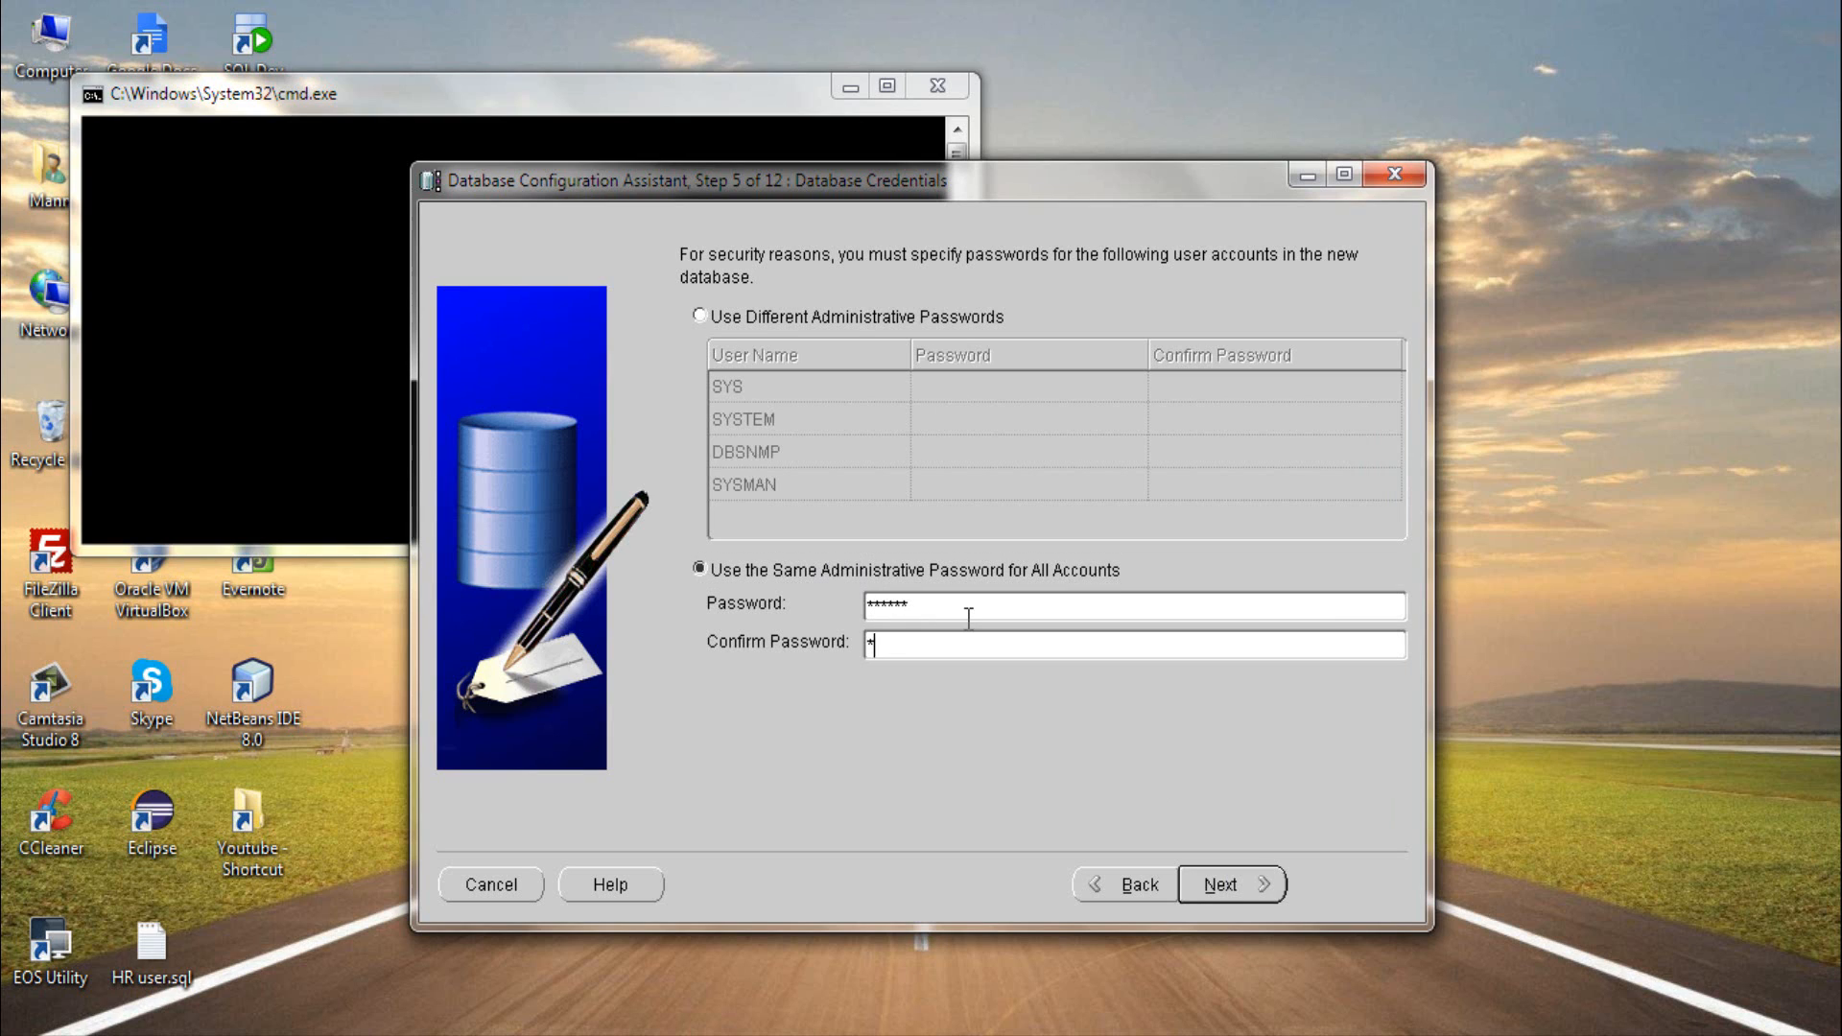
key(Return)
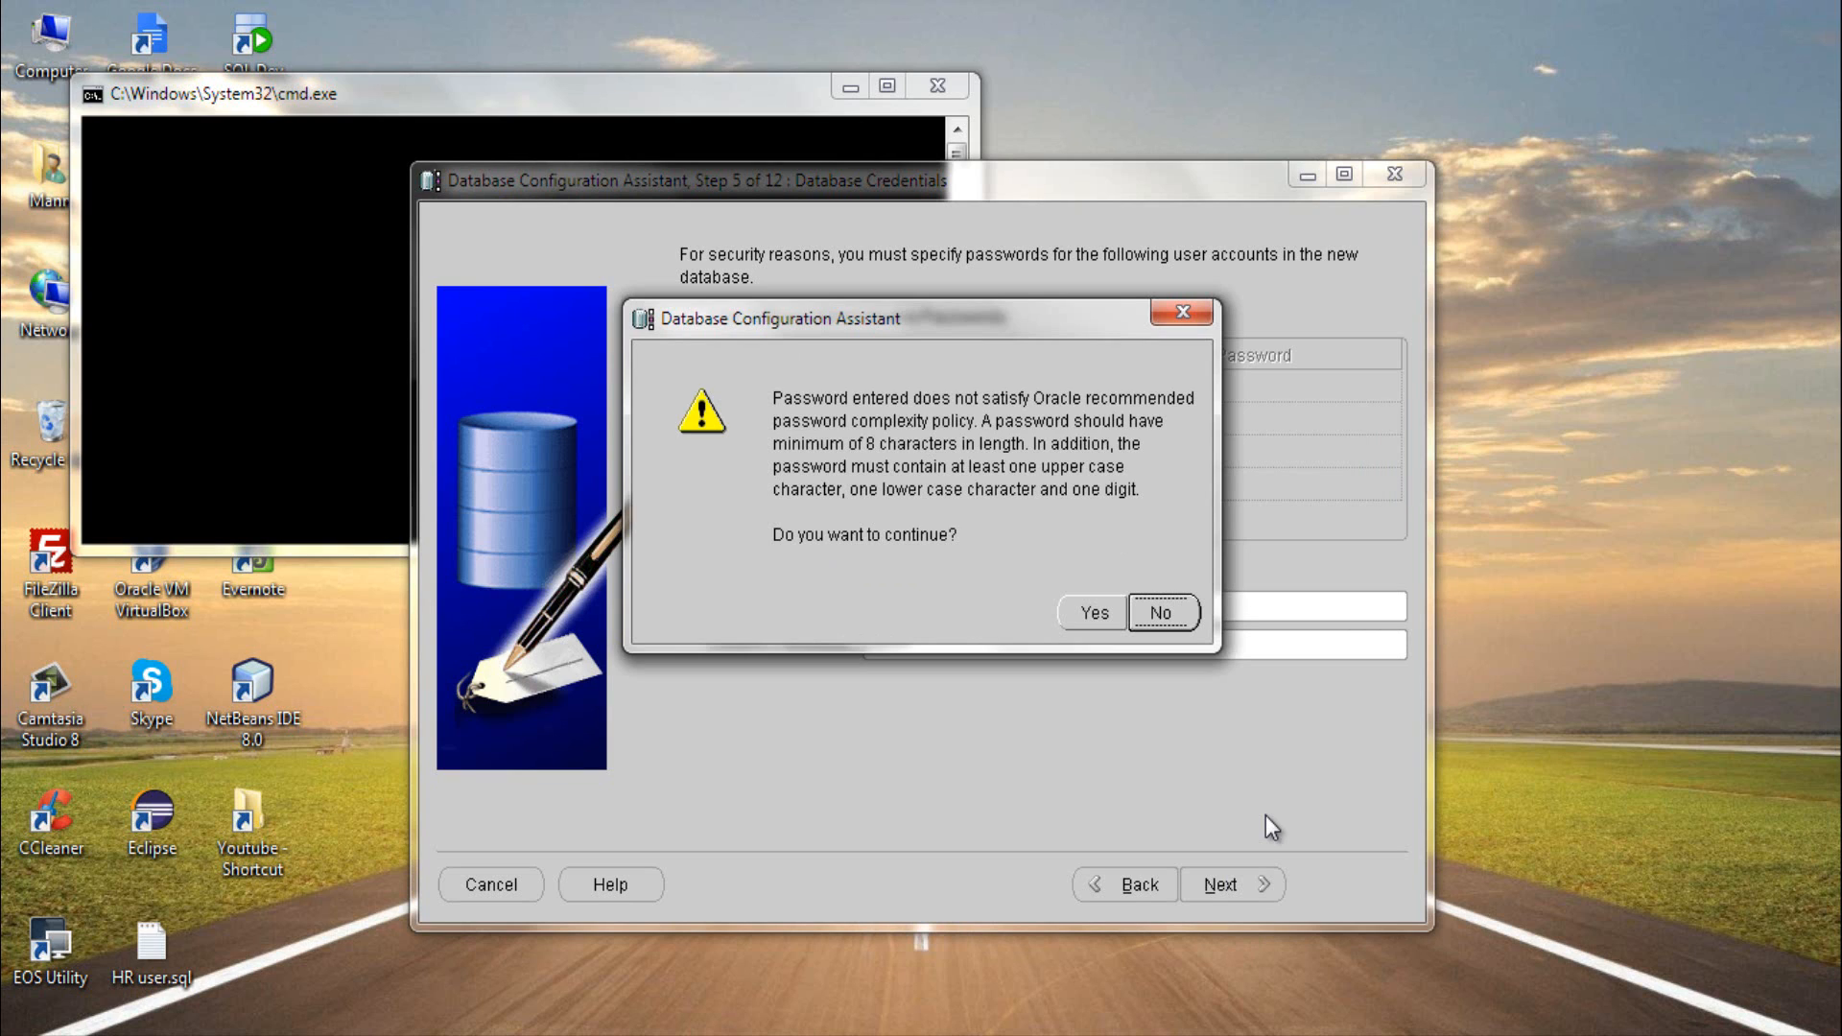
click(1092, 614)
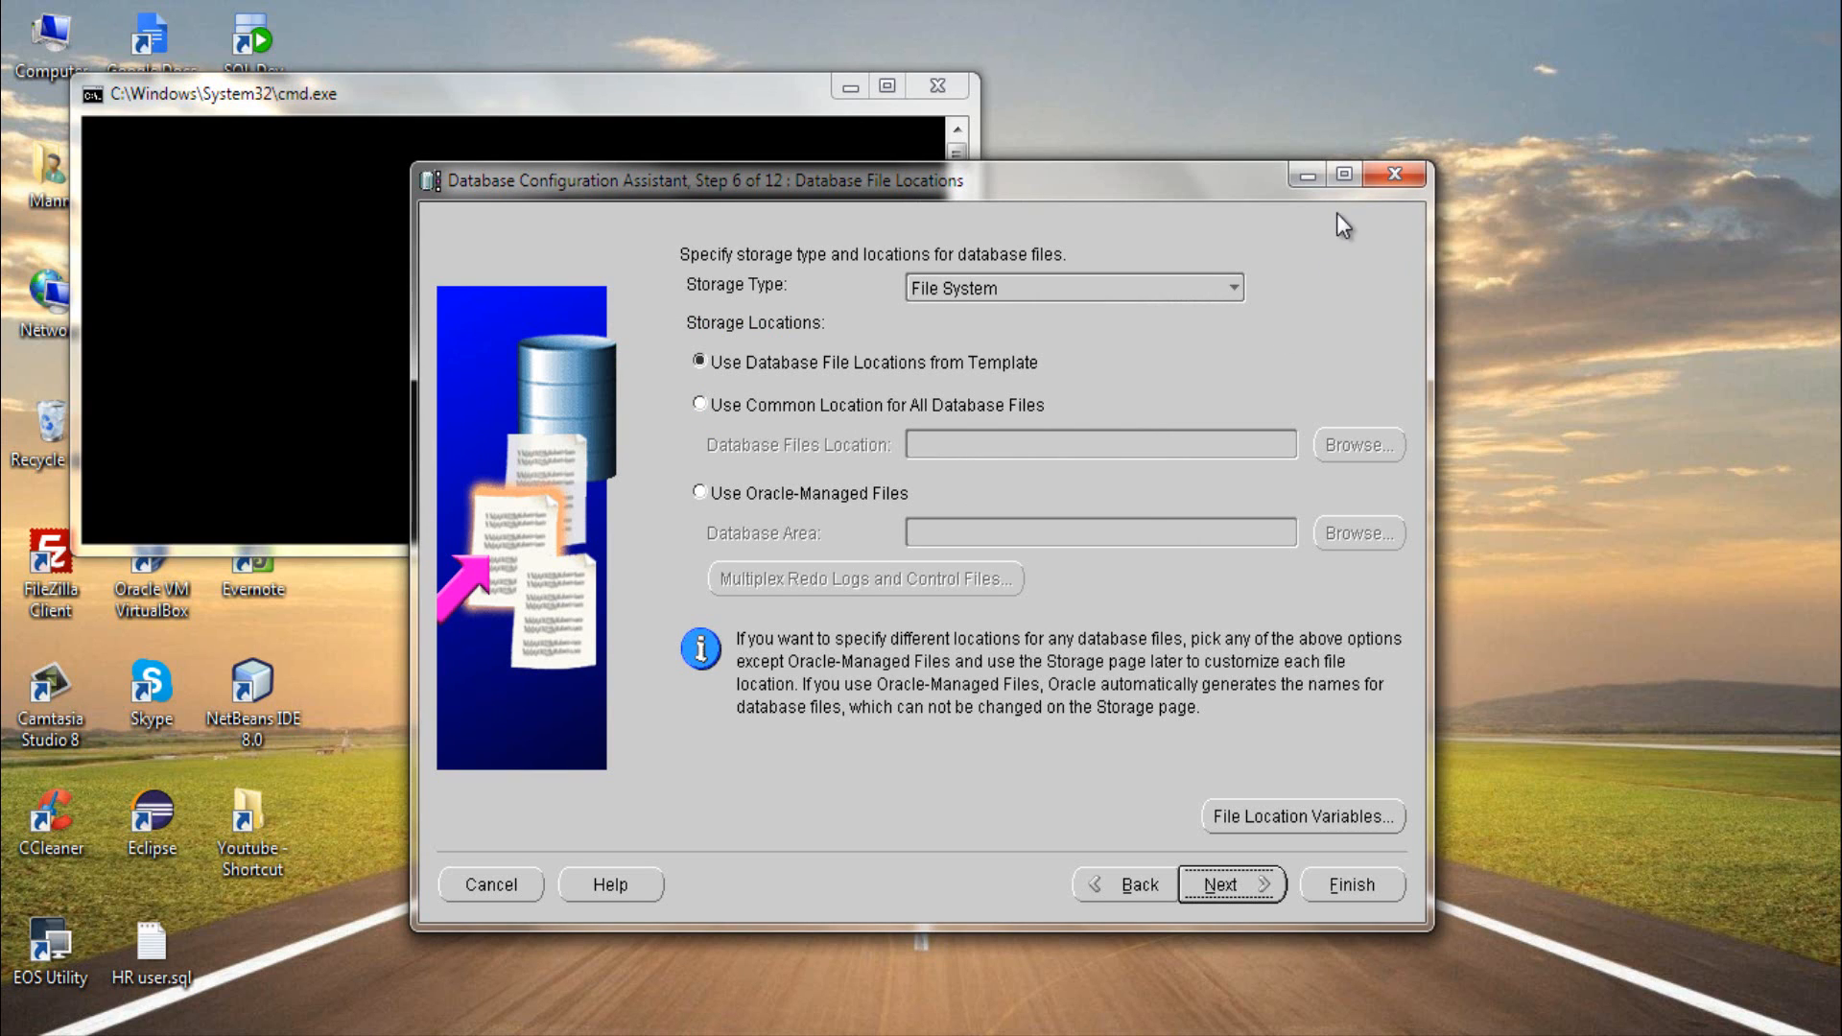
- Keep File System as the storage type, use database file locations from the template, and continue to recovery configuration
click(1196, 288)
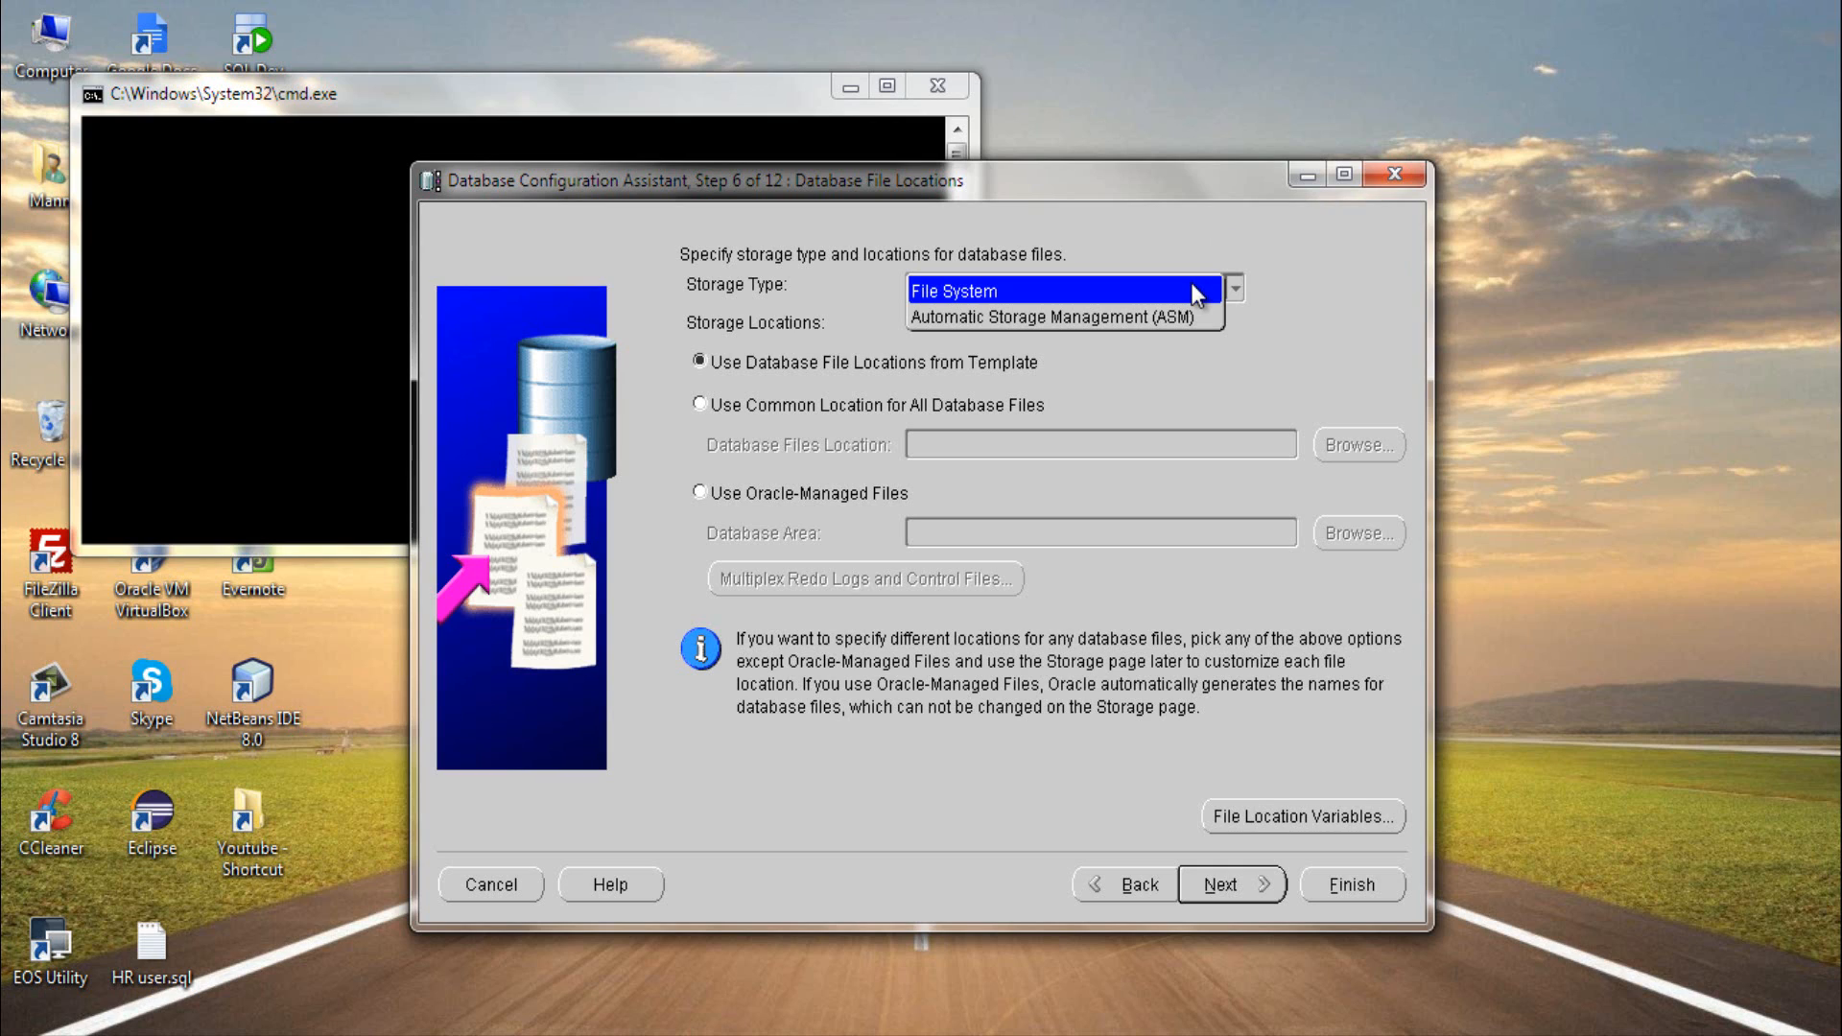
click(1192, 286)
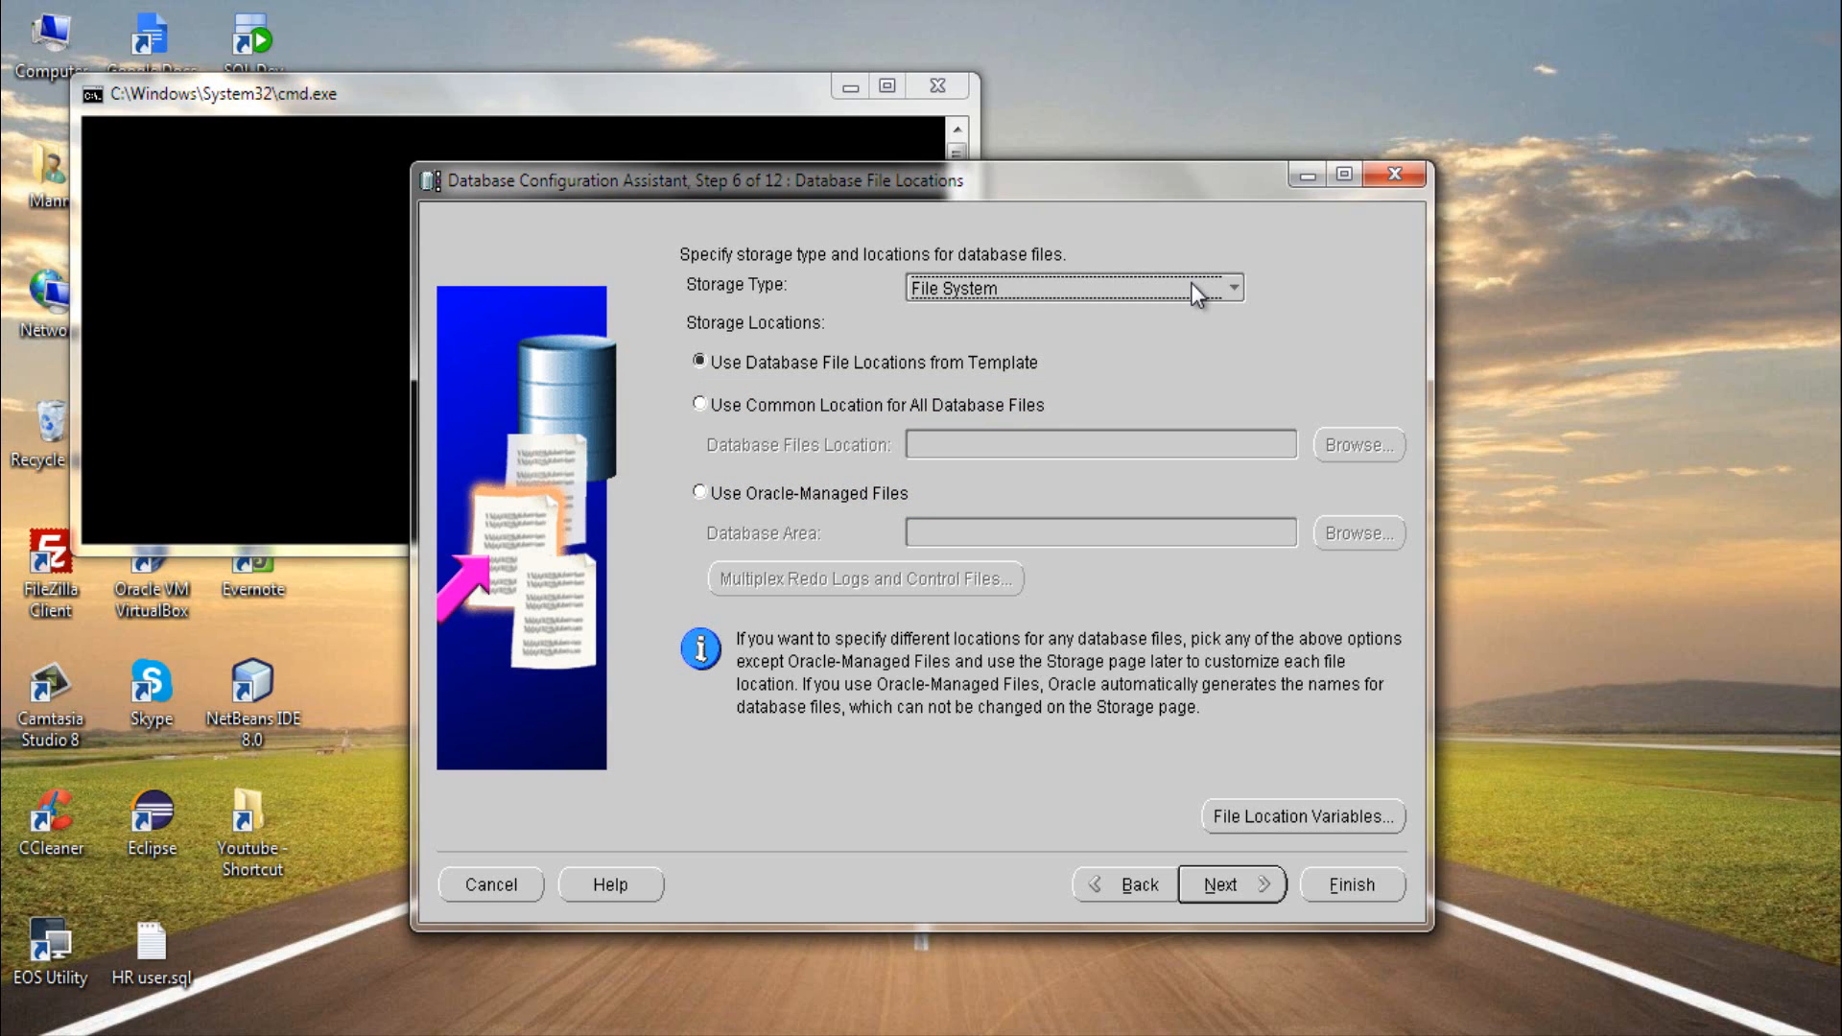
click(930, 364)
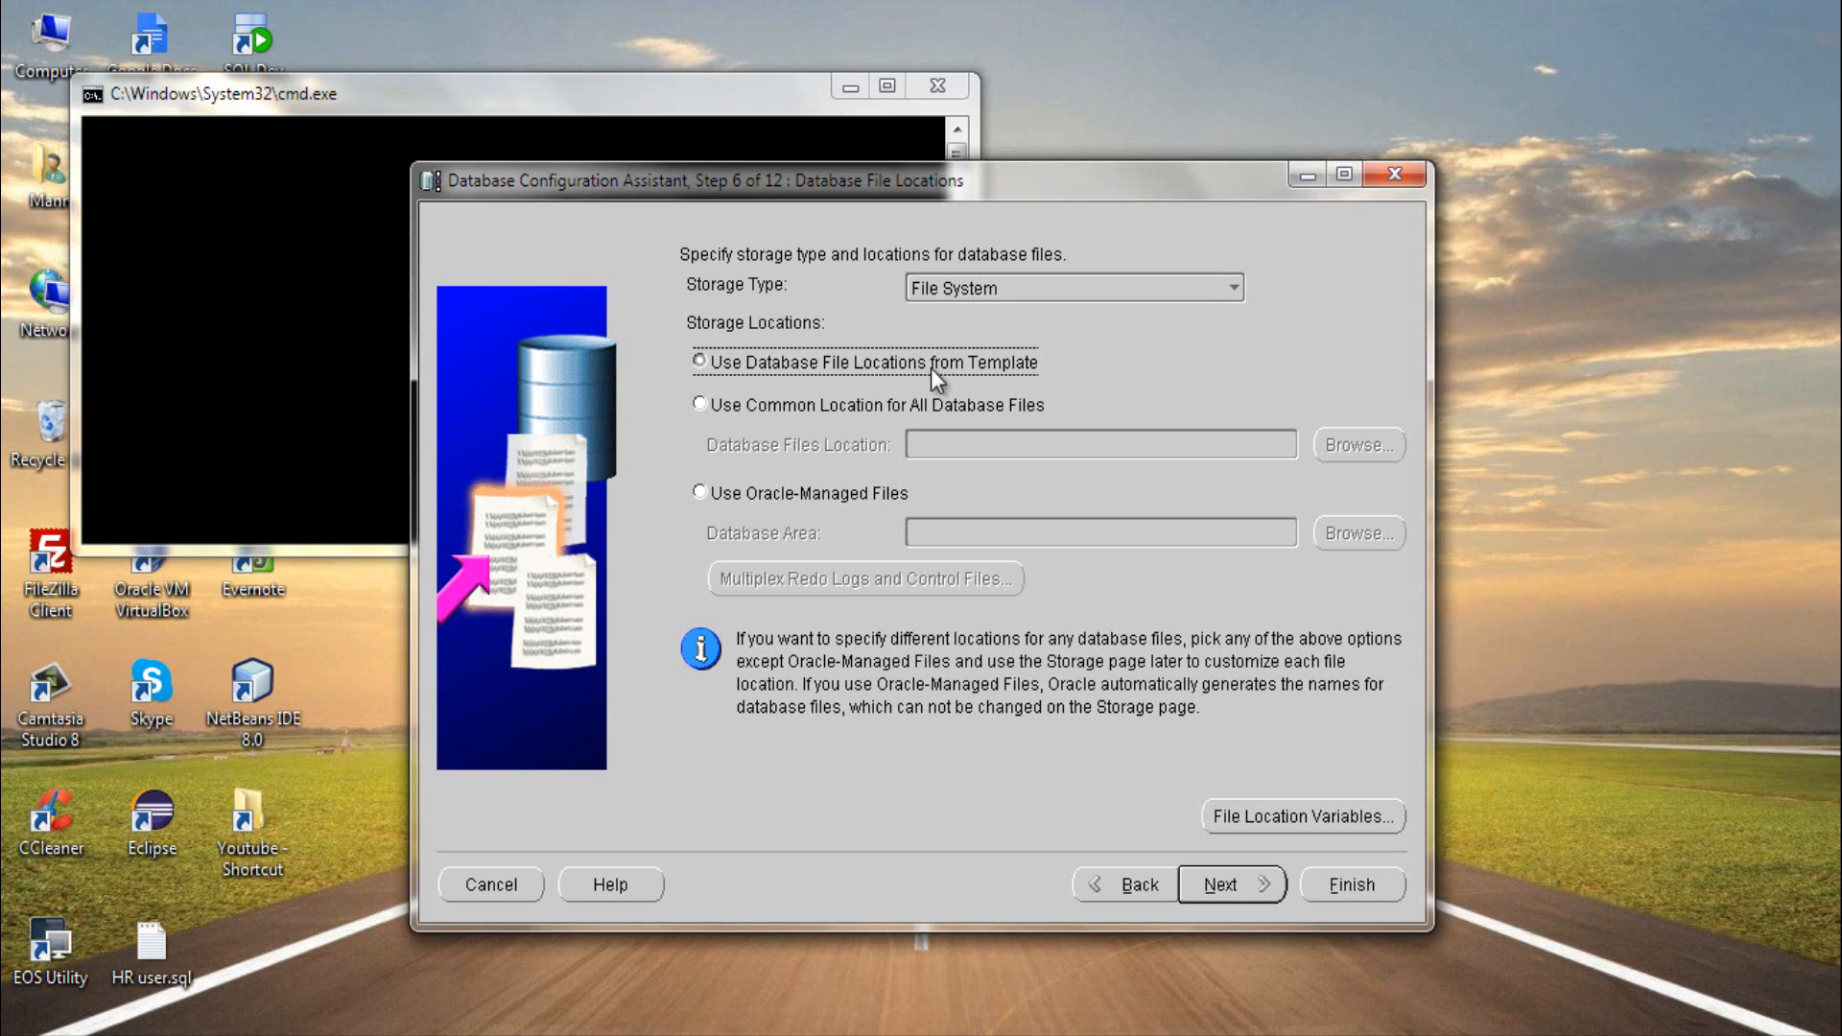
click(1243, 881)
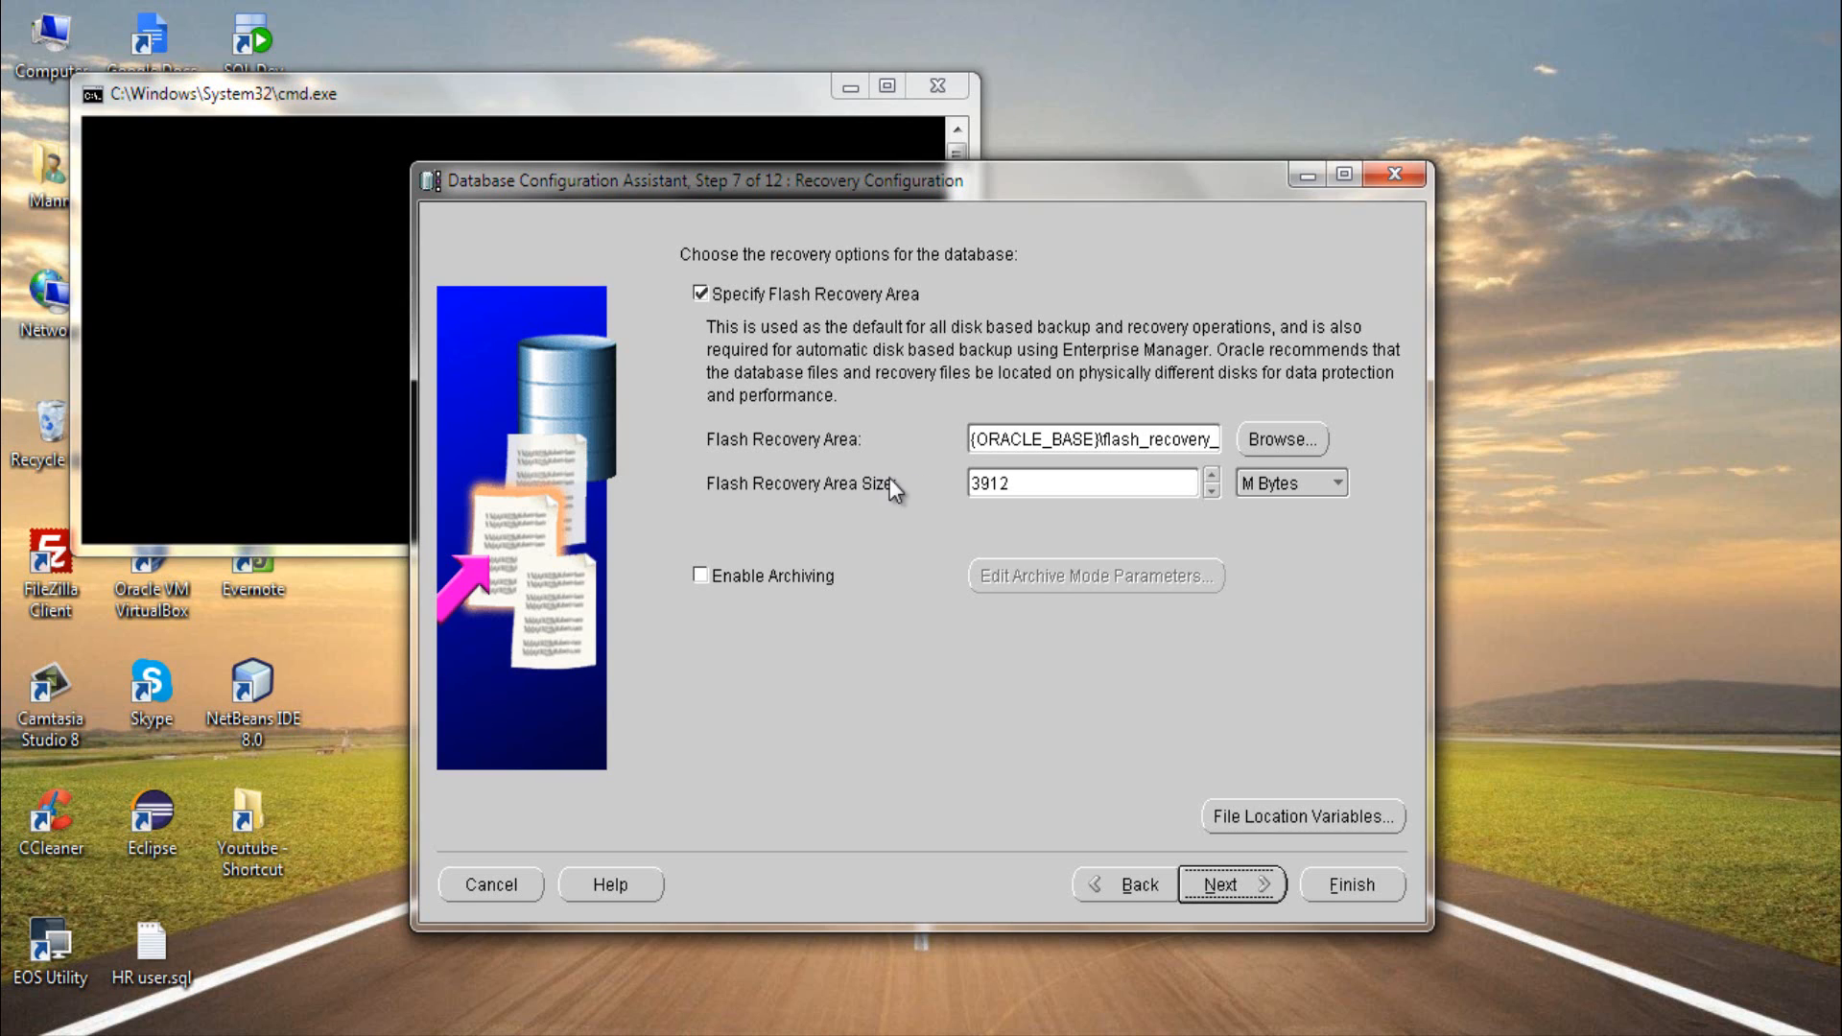
- Enable archiving in the recovery configuration, add the Sample Schemas to the database, and continue to the initialization parameters
click(701, 578)
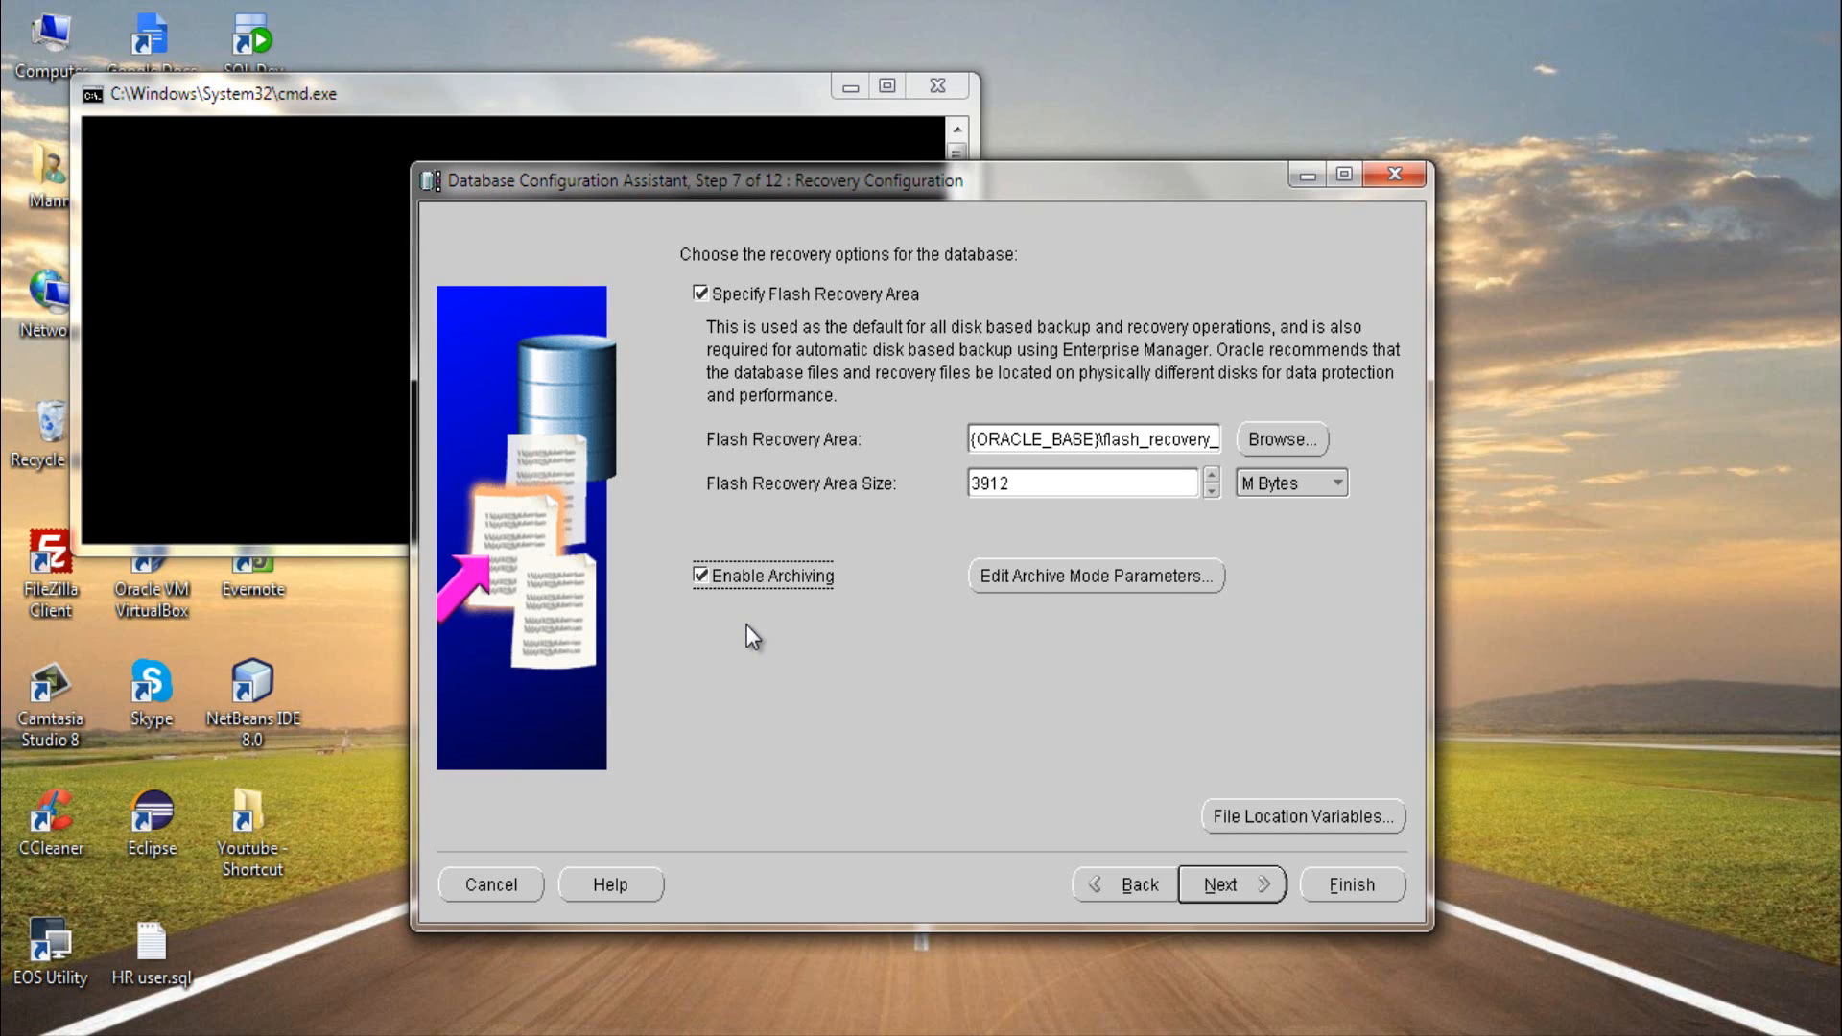
click(1195, 881)
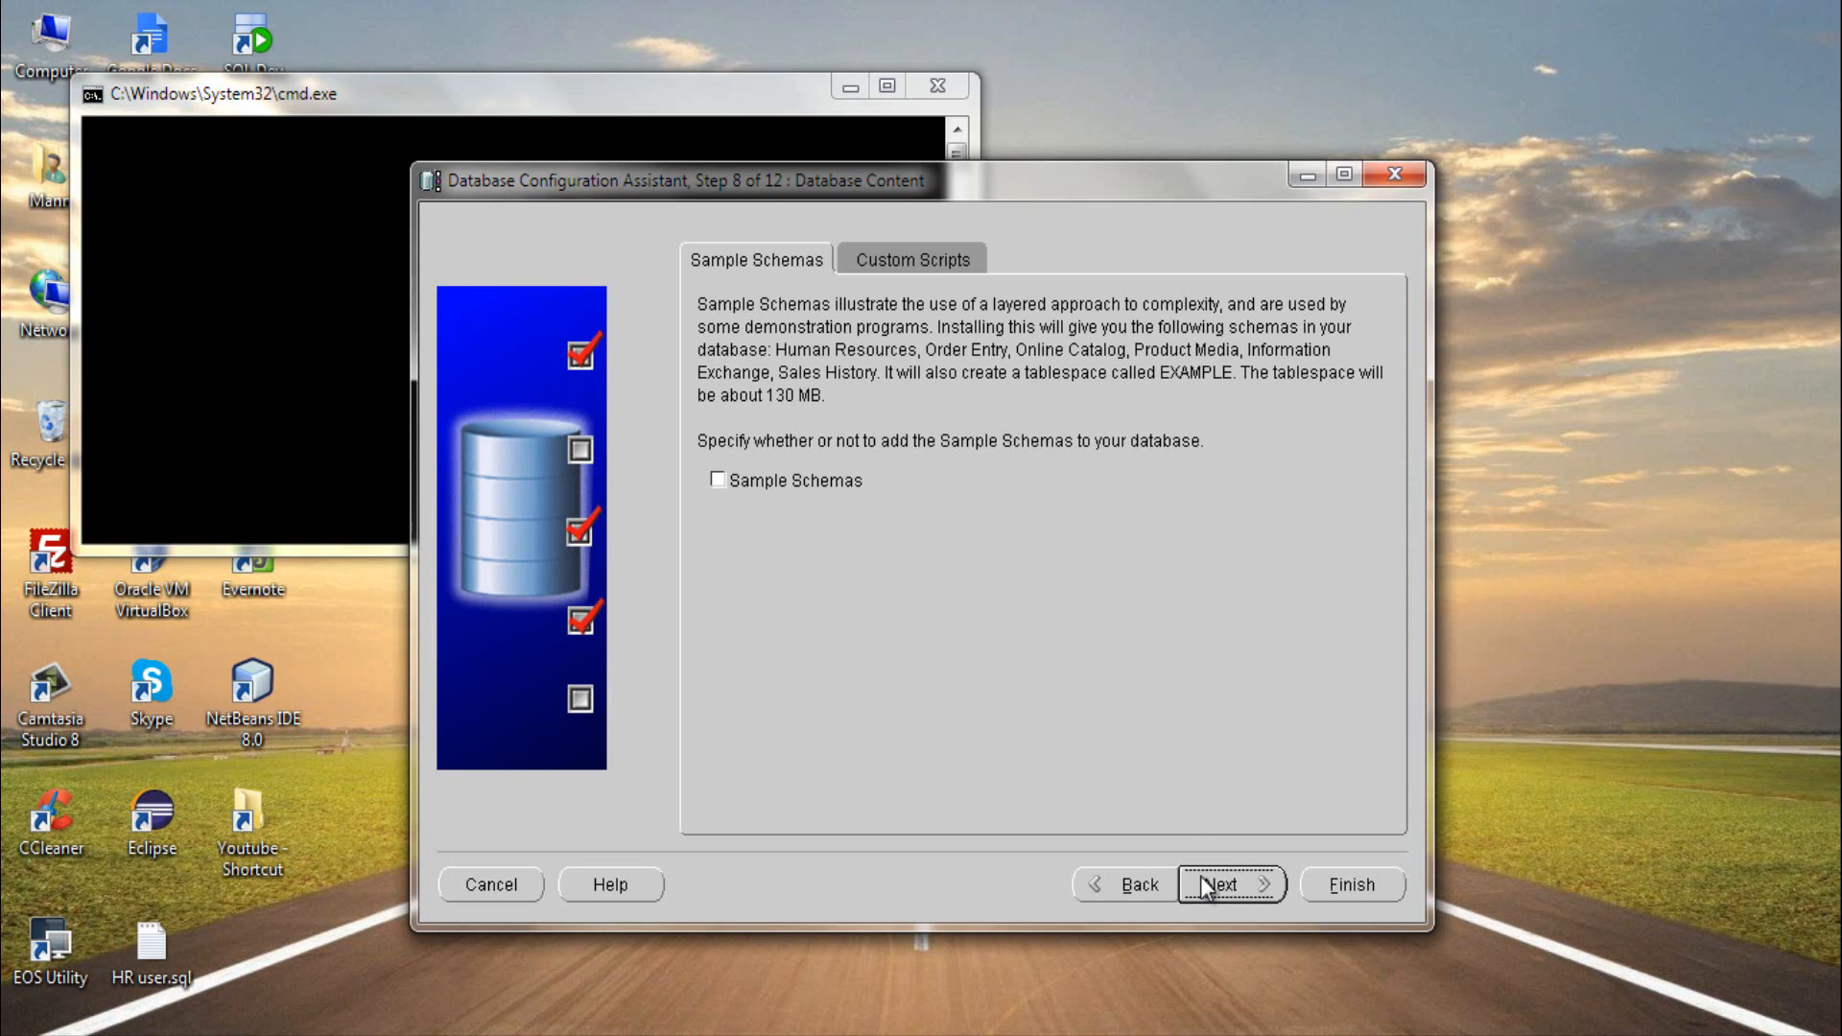
click(820, 490)
click(1203, 886)
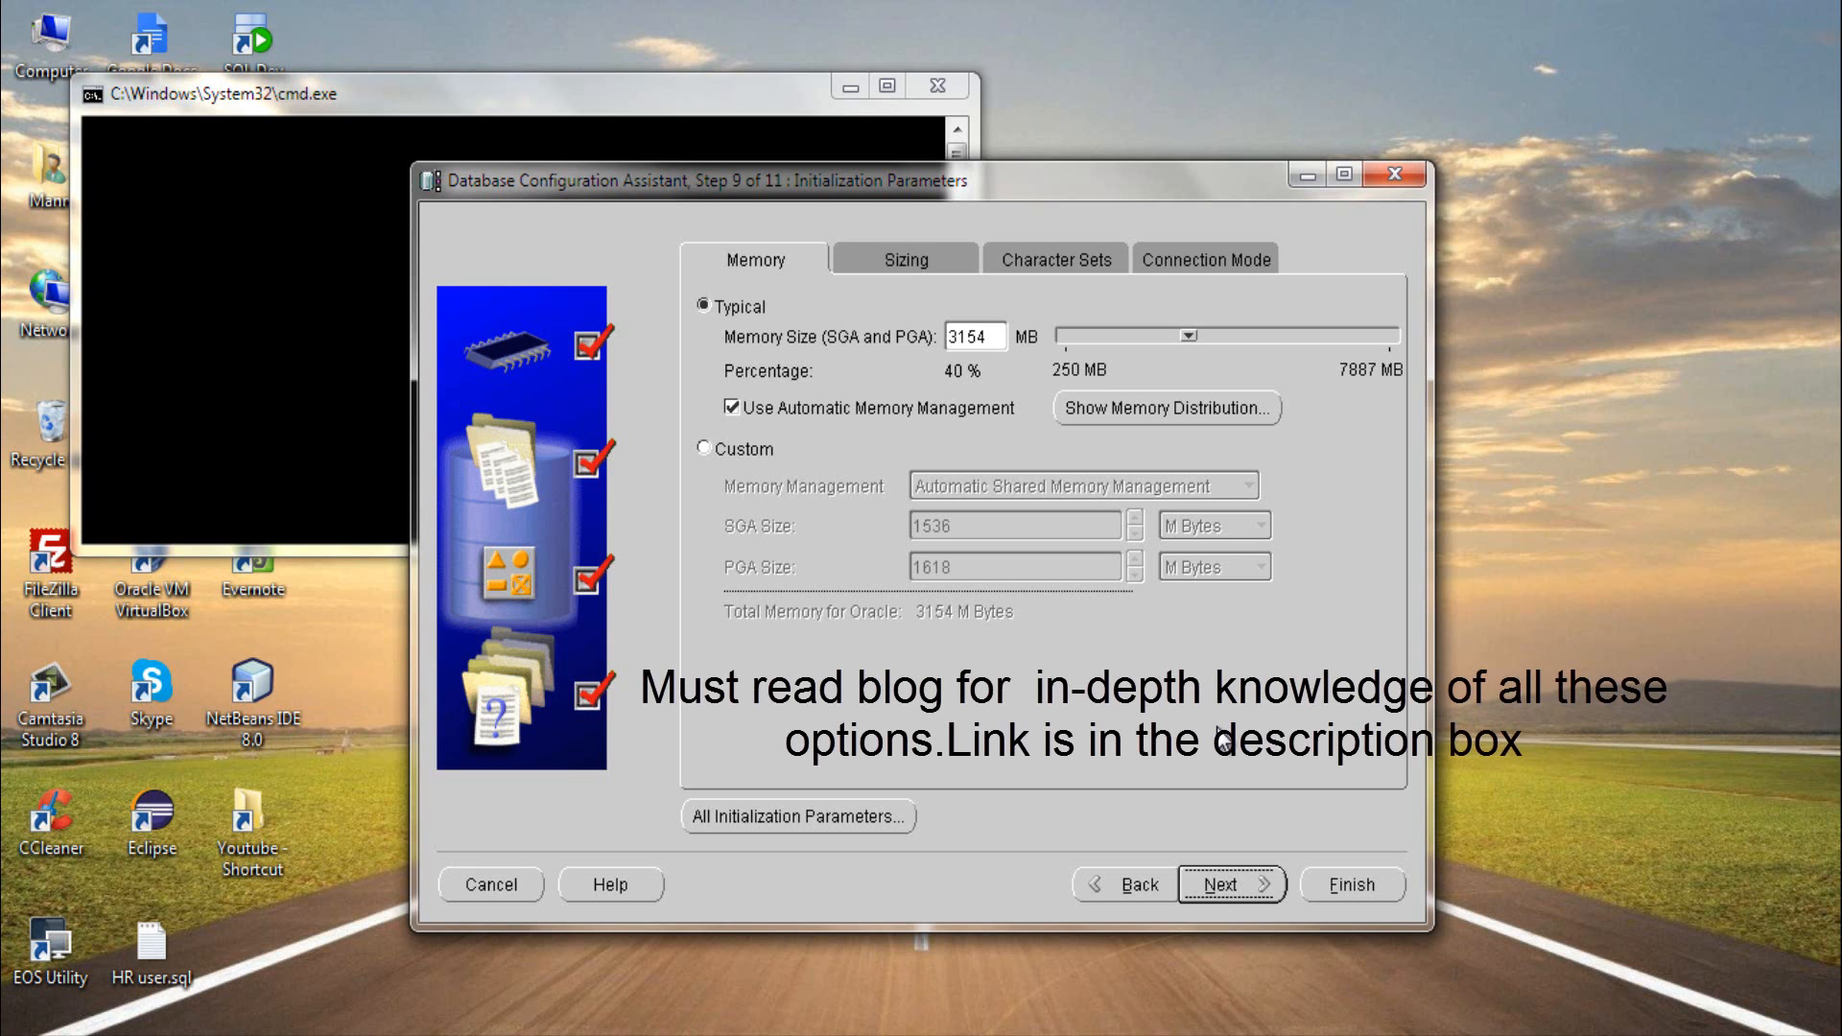
- Keep the Typical memory settings with Automatic Memory Management and continue to the database storage configuration
click(729, 827)
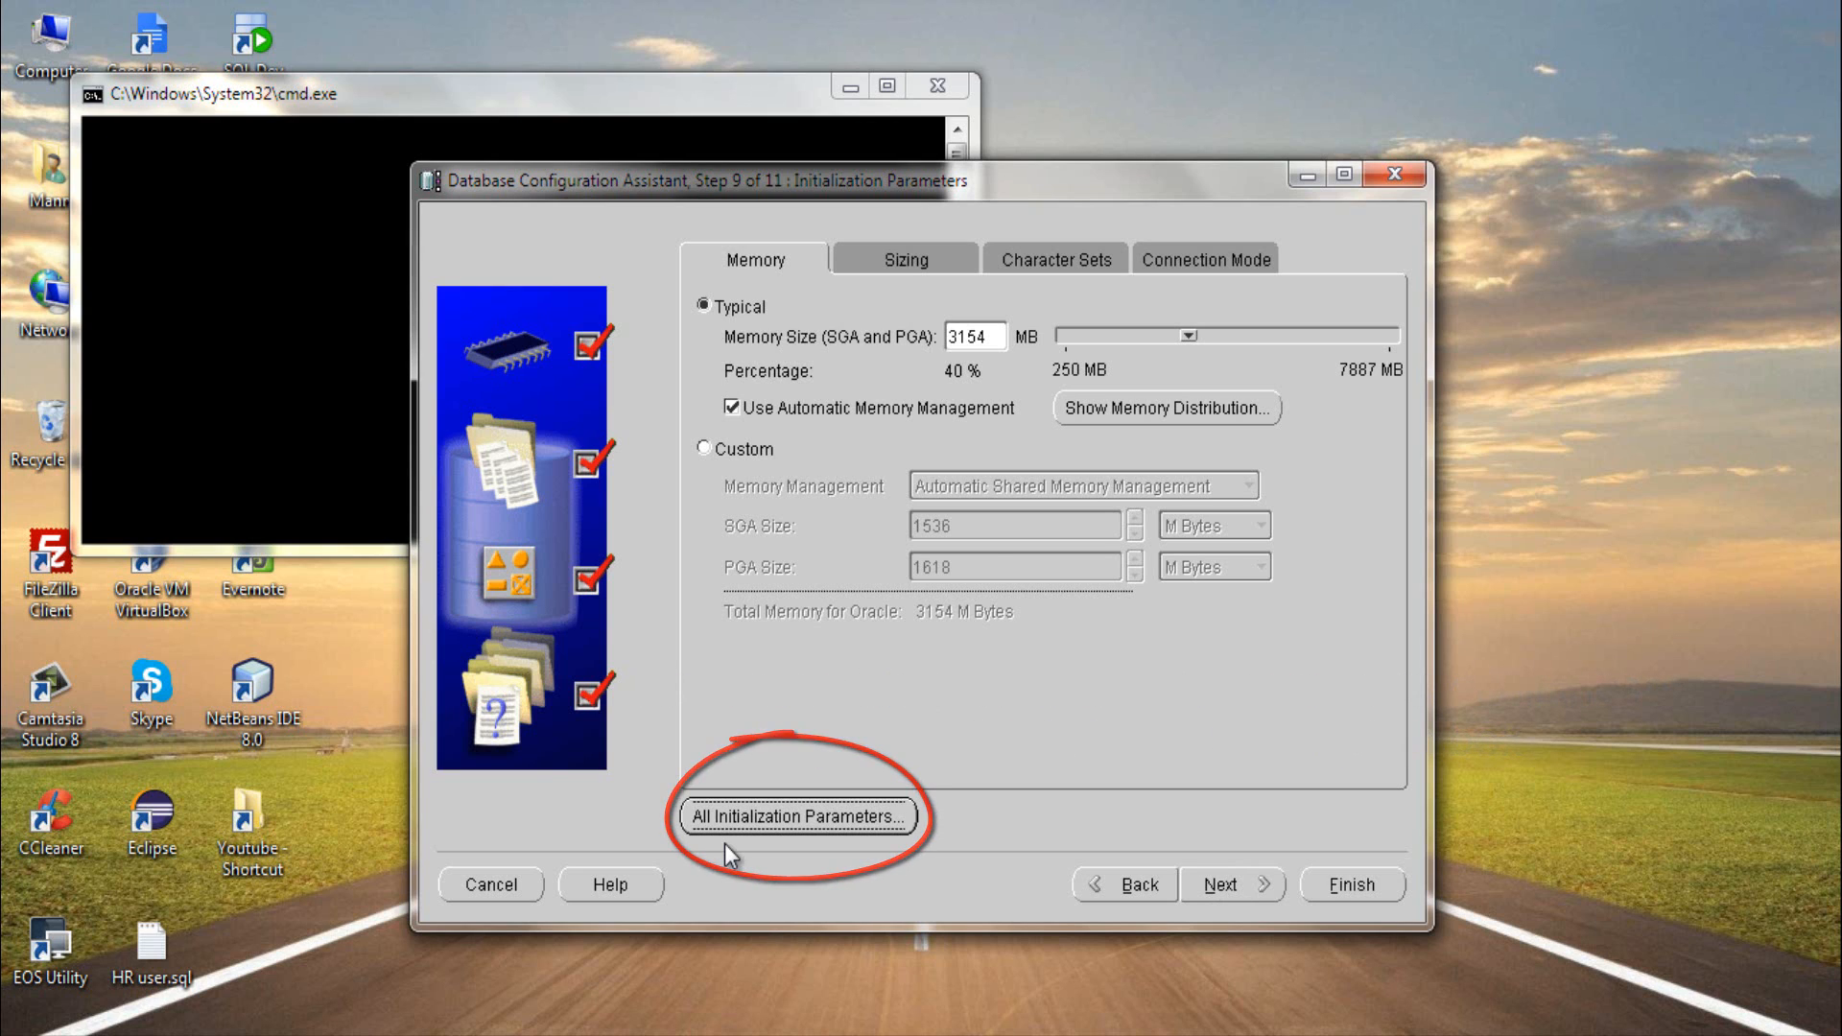
click(729, 832)
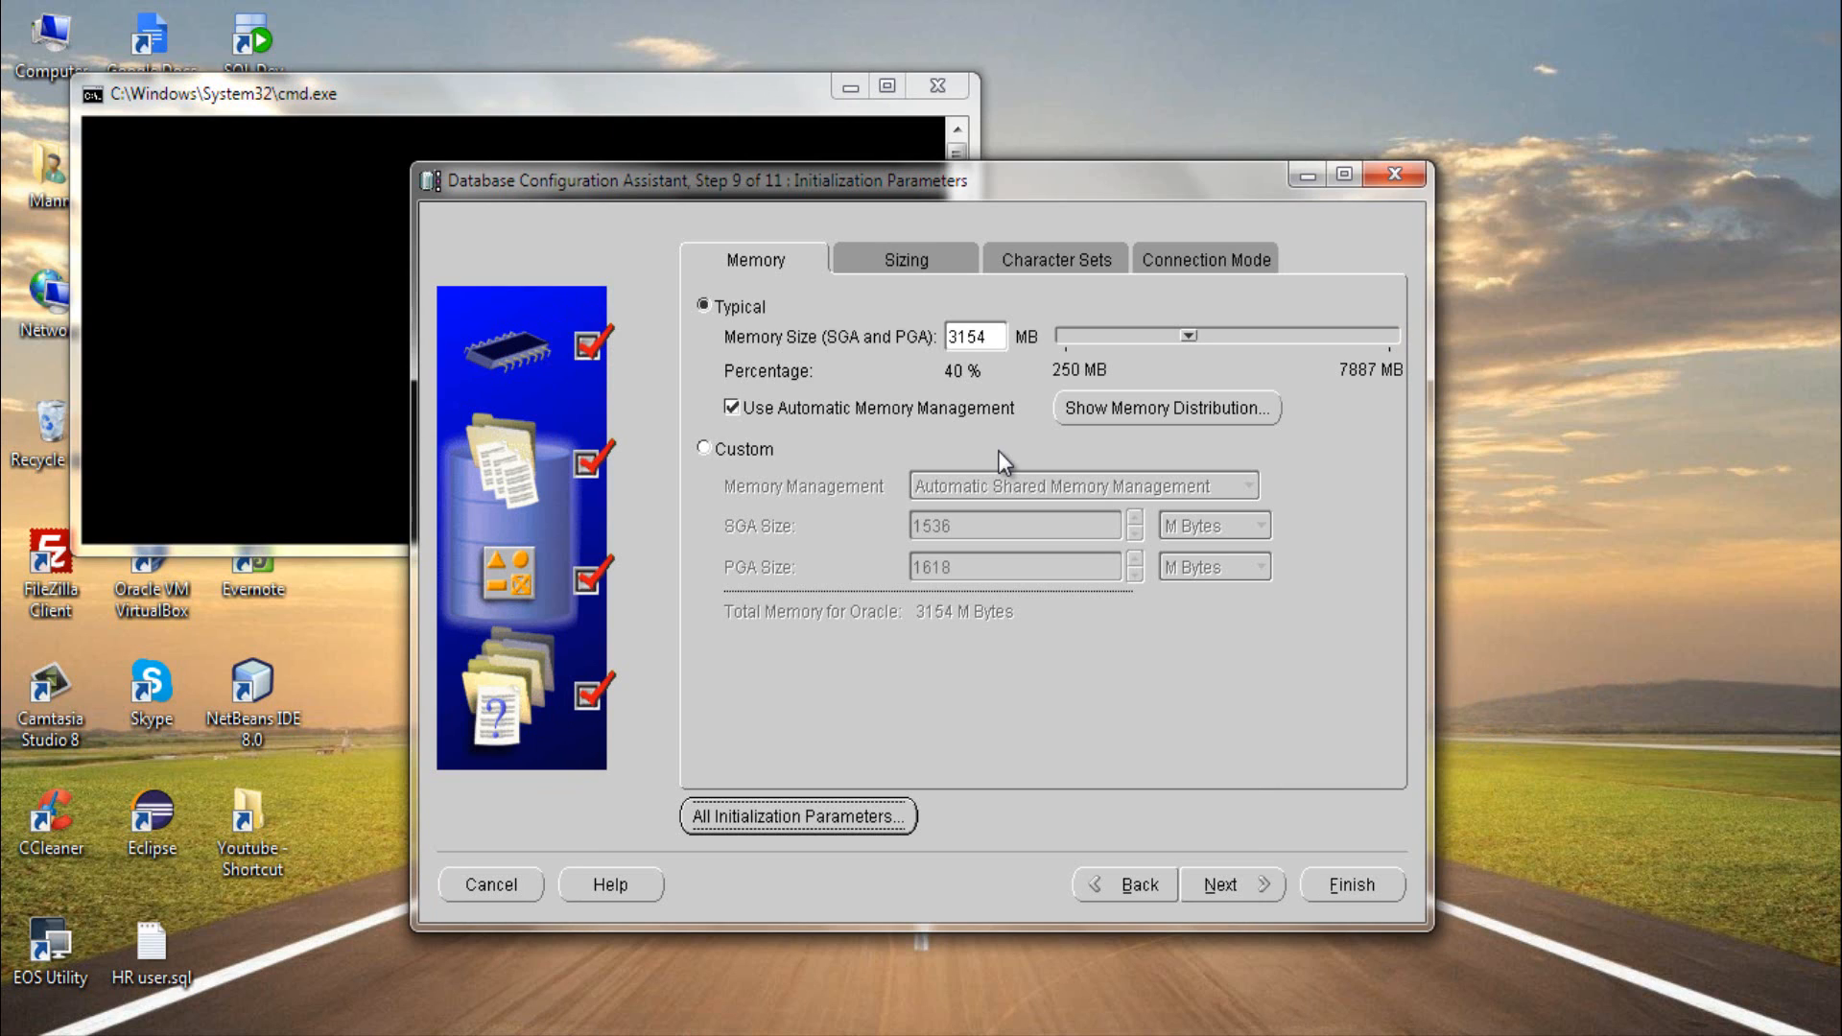
click(1247, 889)
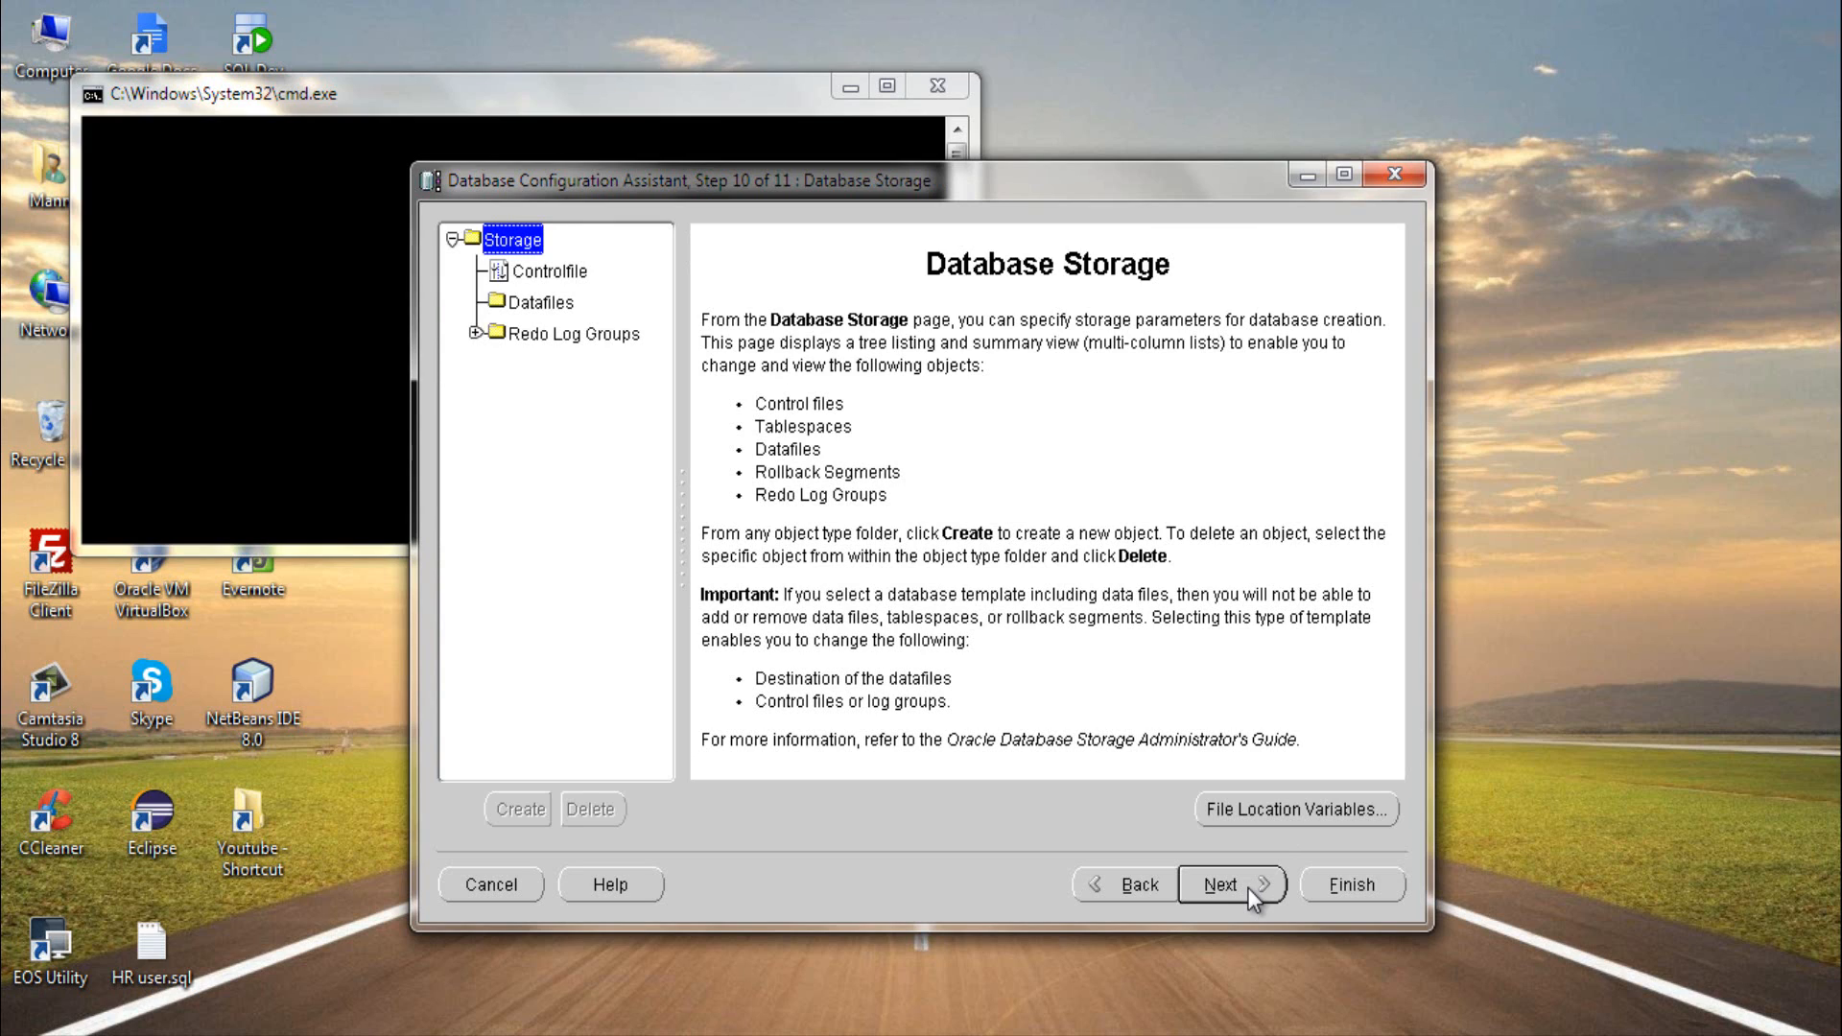
- Review the redo log groups, finish with only the Create Database option selected, and confirm the summary to create the database
click(566, 336)
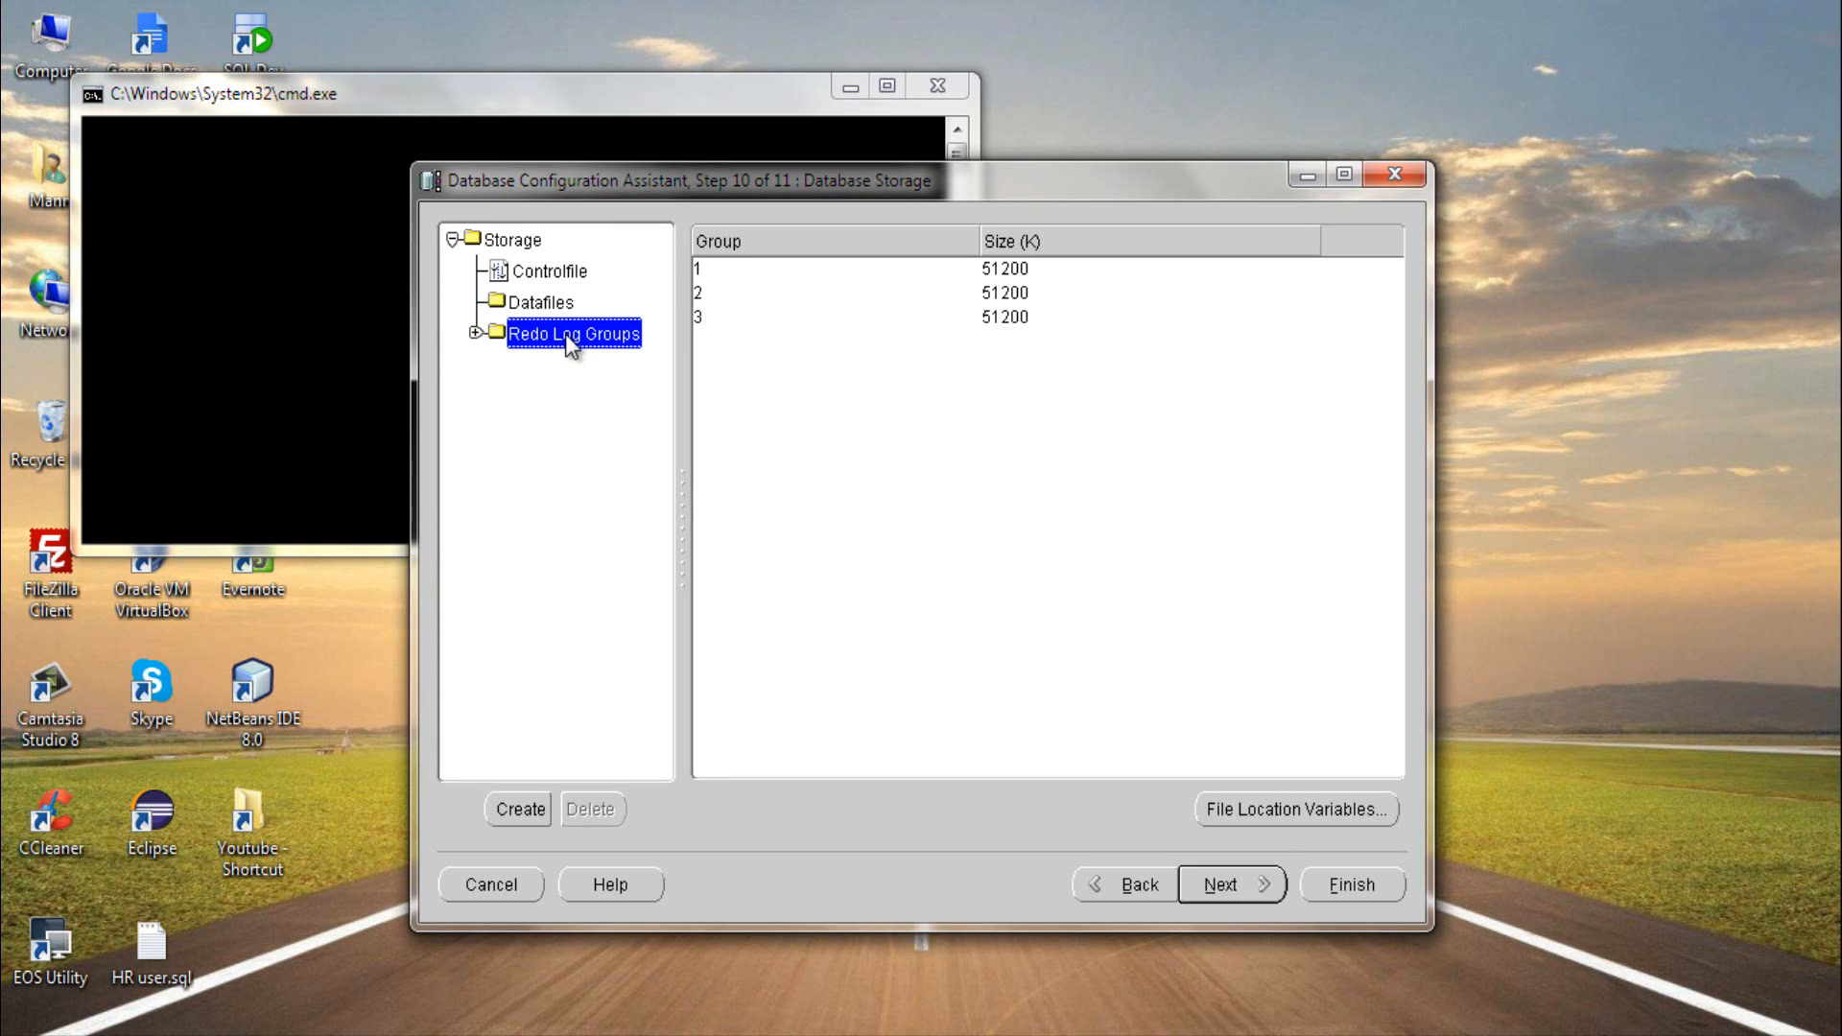
click(1239, 881)
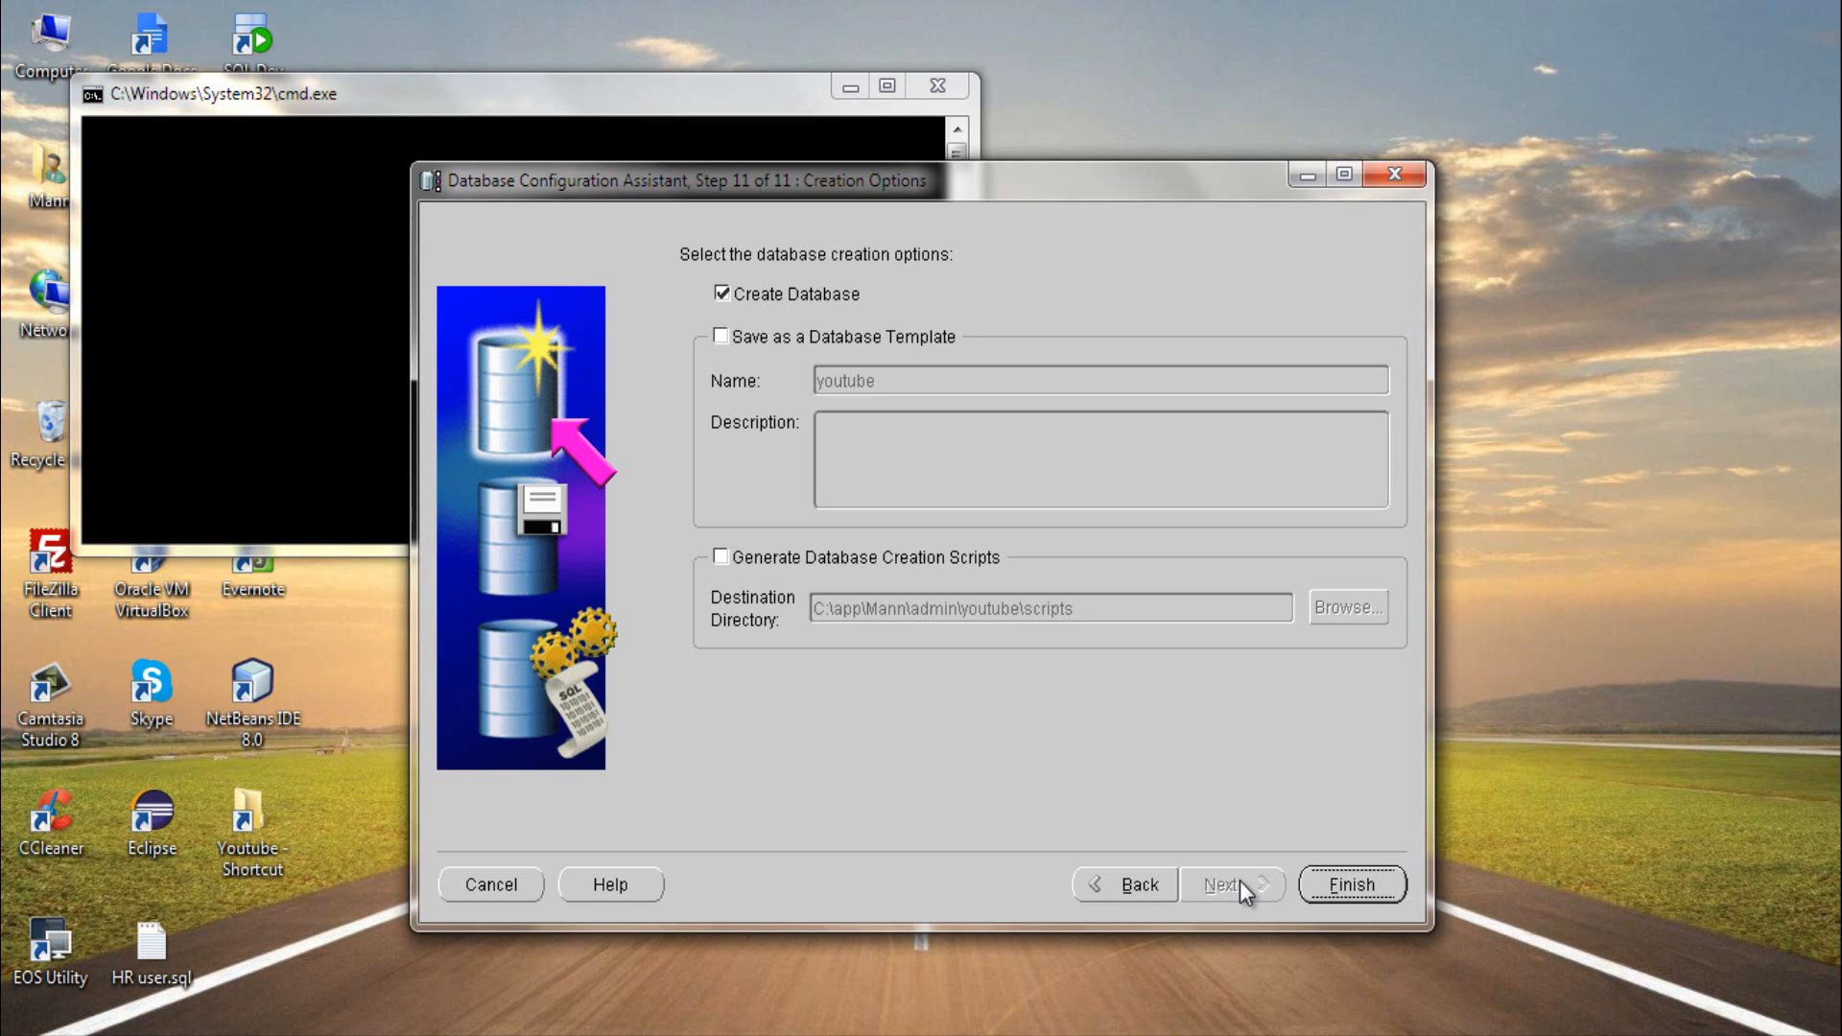
click(1330, 884)
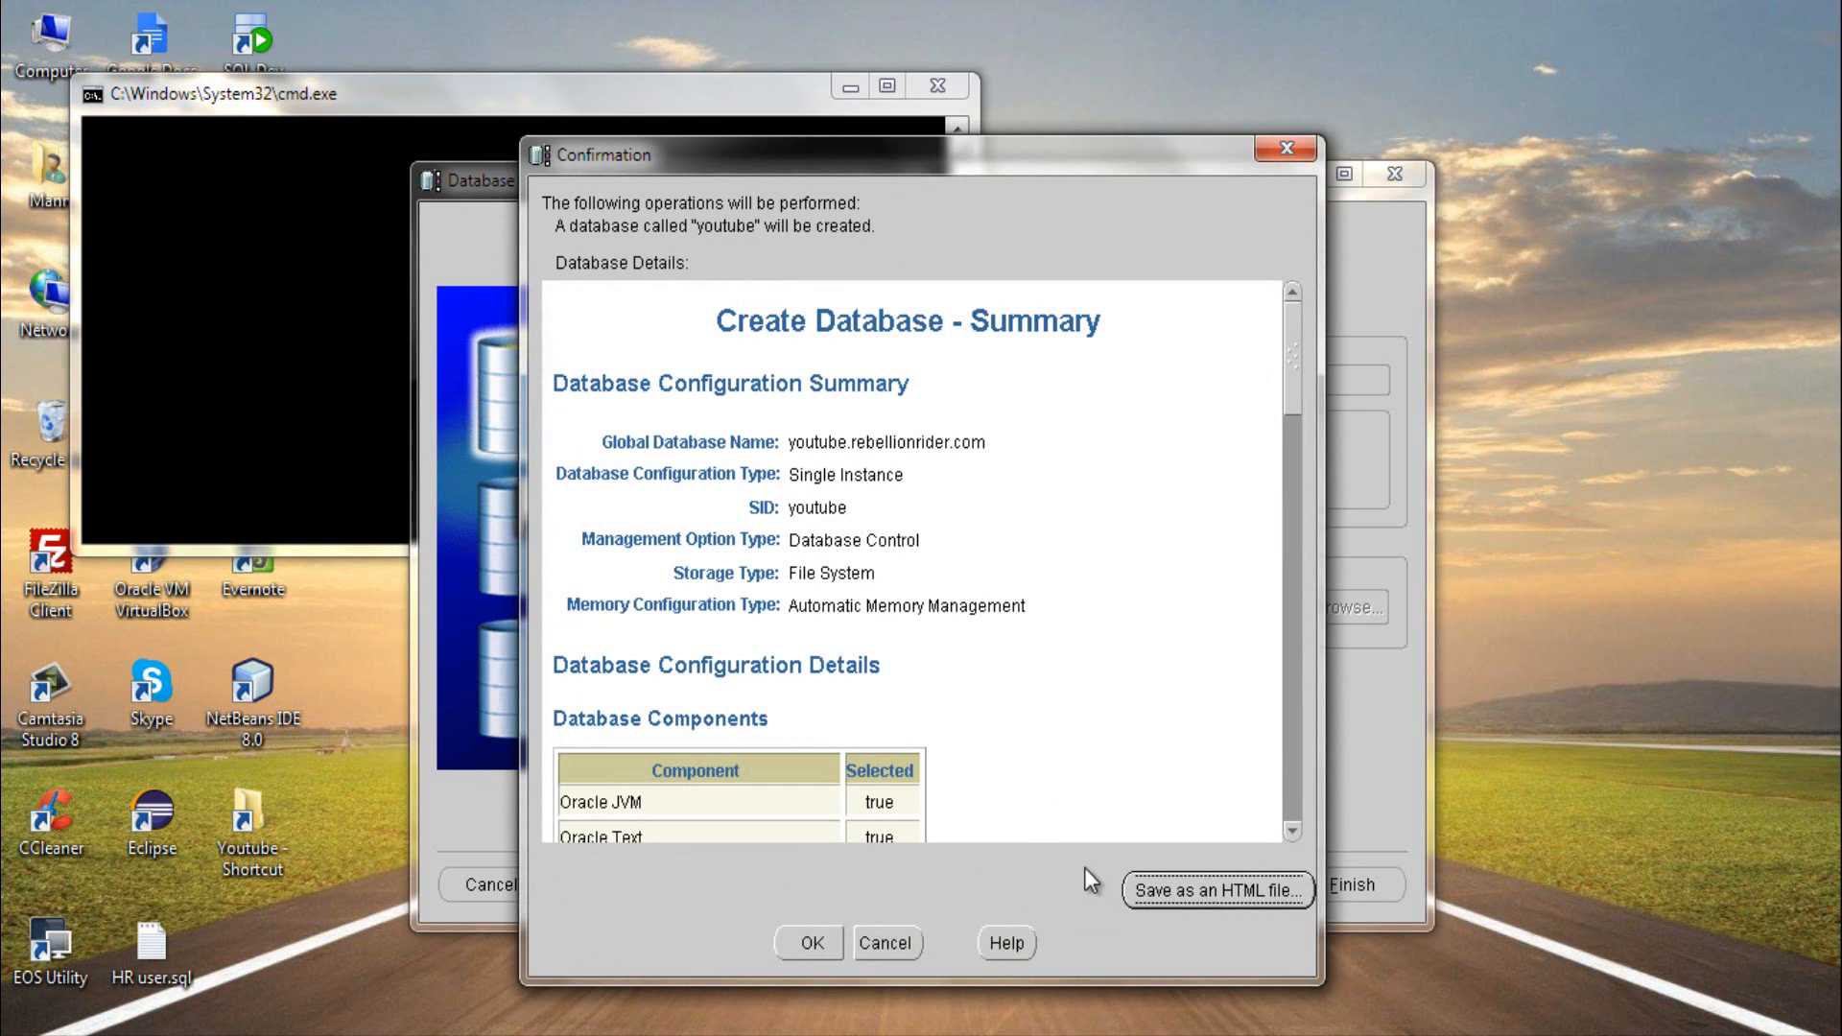
click(812, 942)
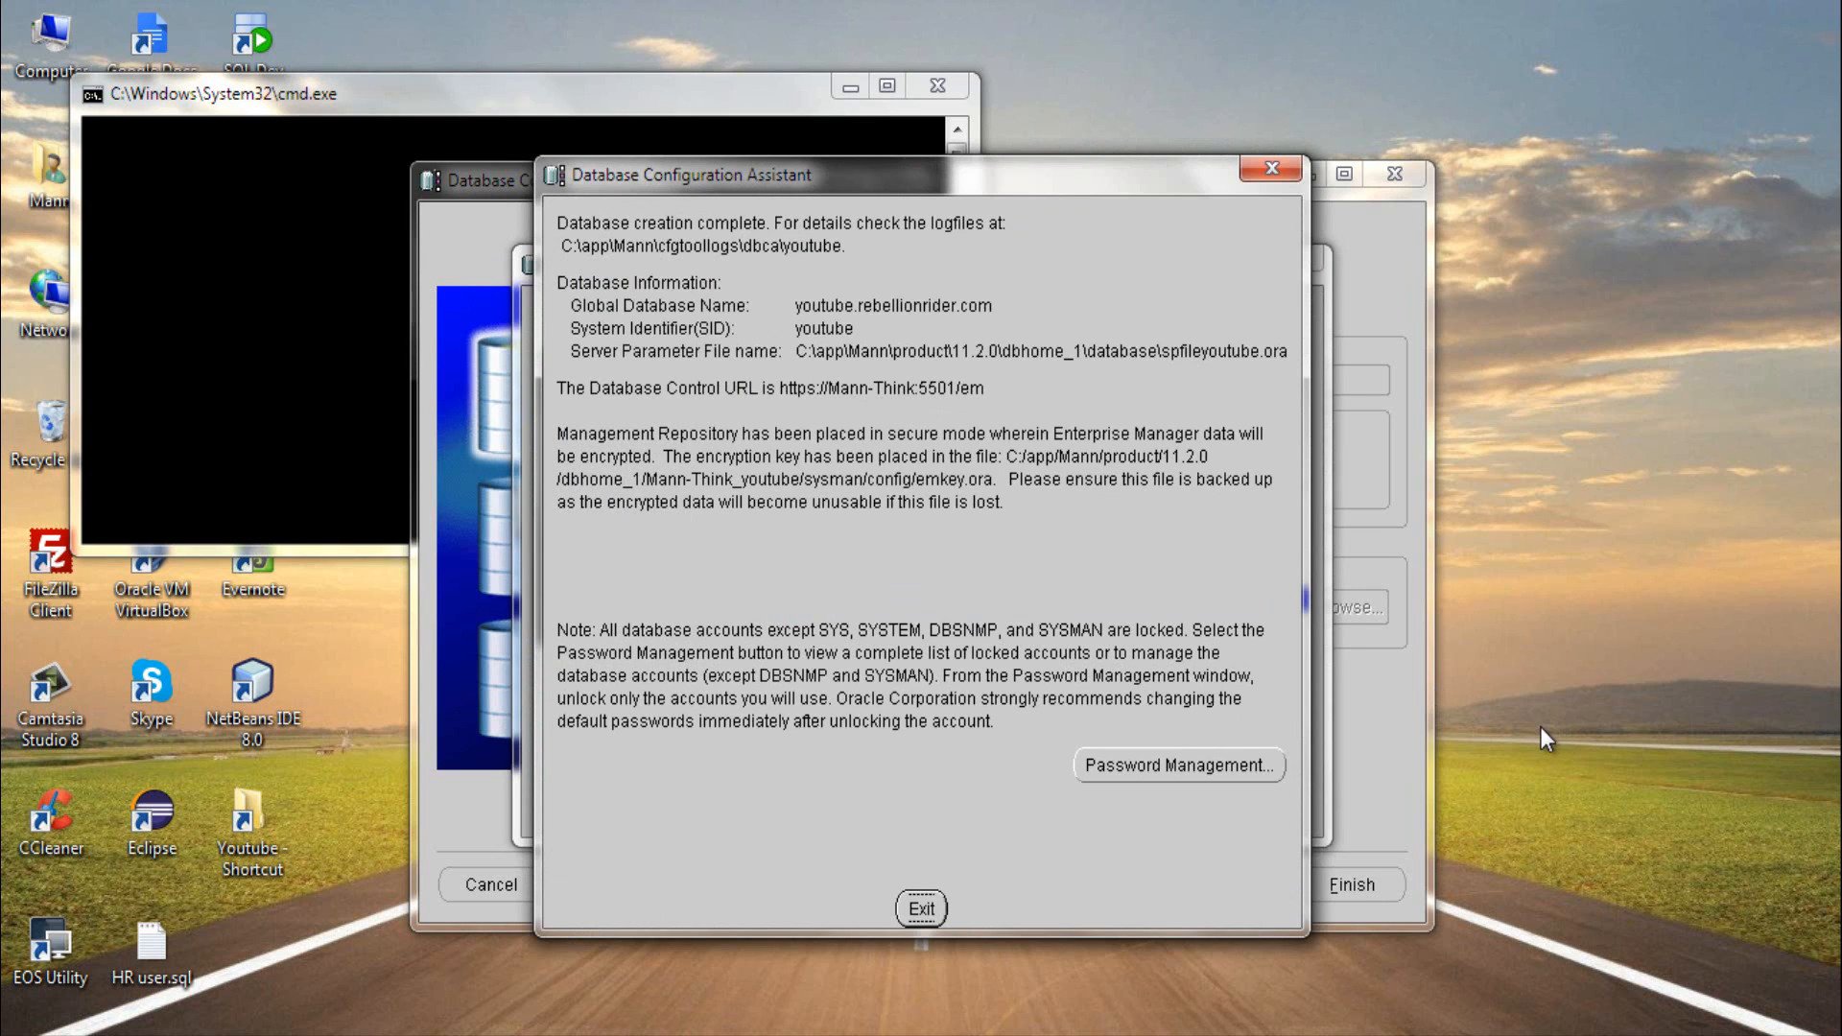
- Open password management for the new database and unlock the HR user account
click(1214, 775)
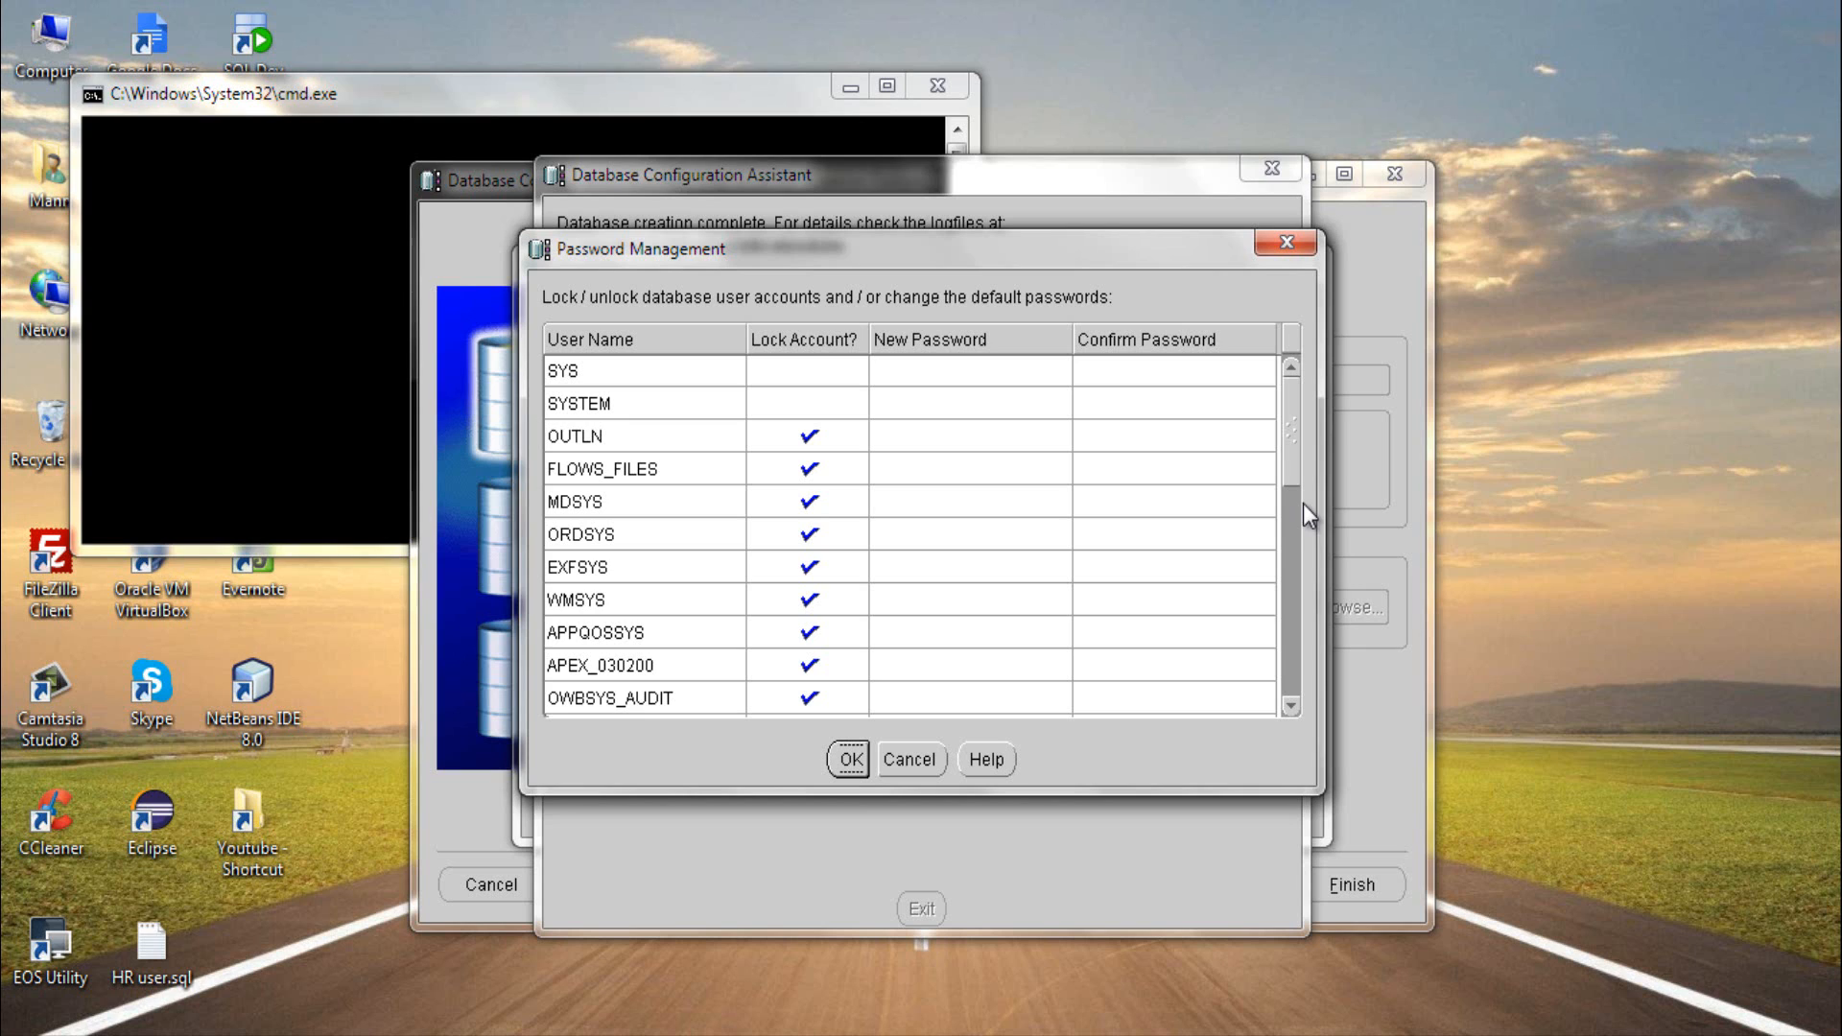
drag(1290, 447, 1276, 675)
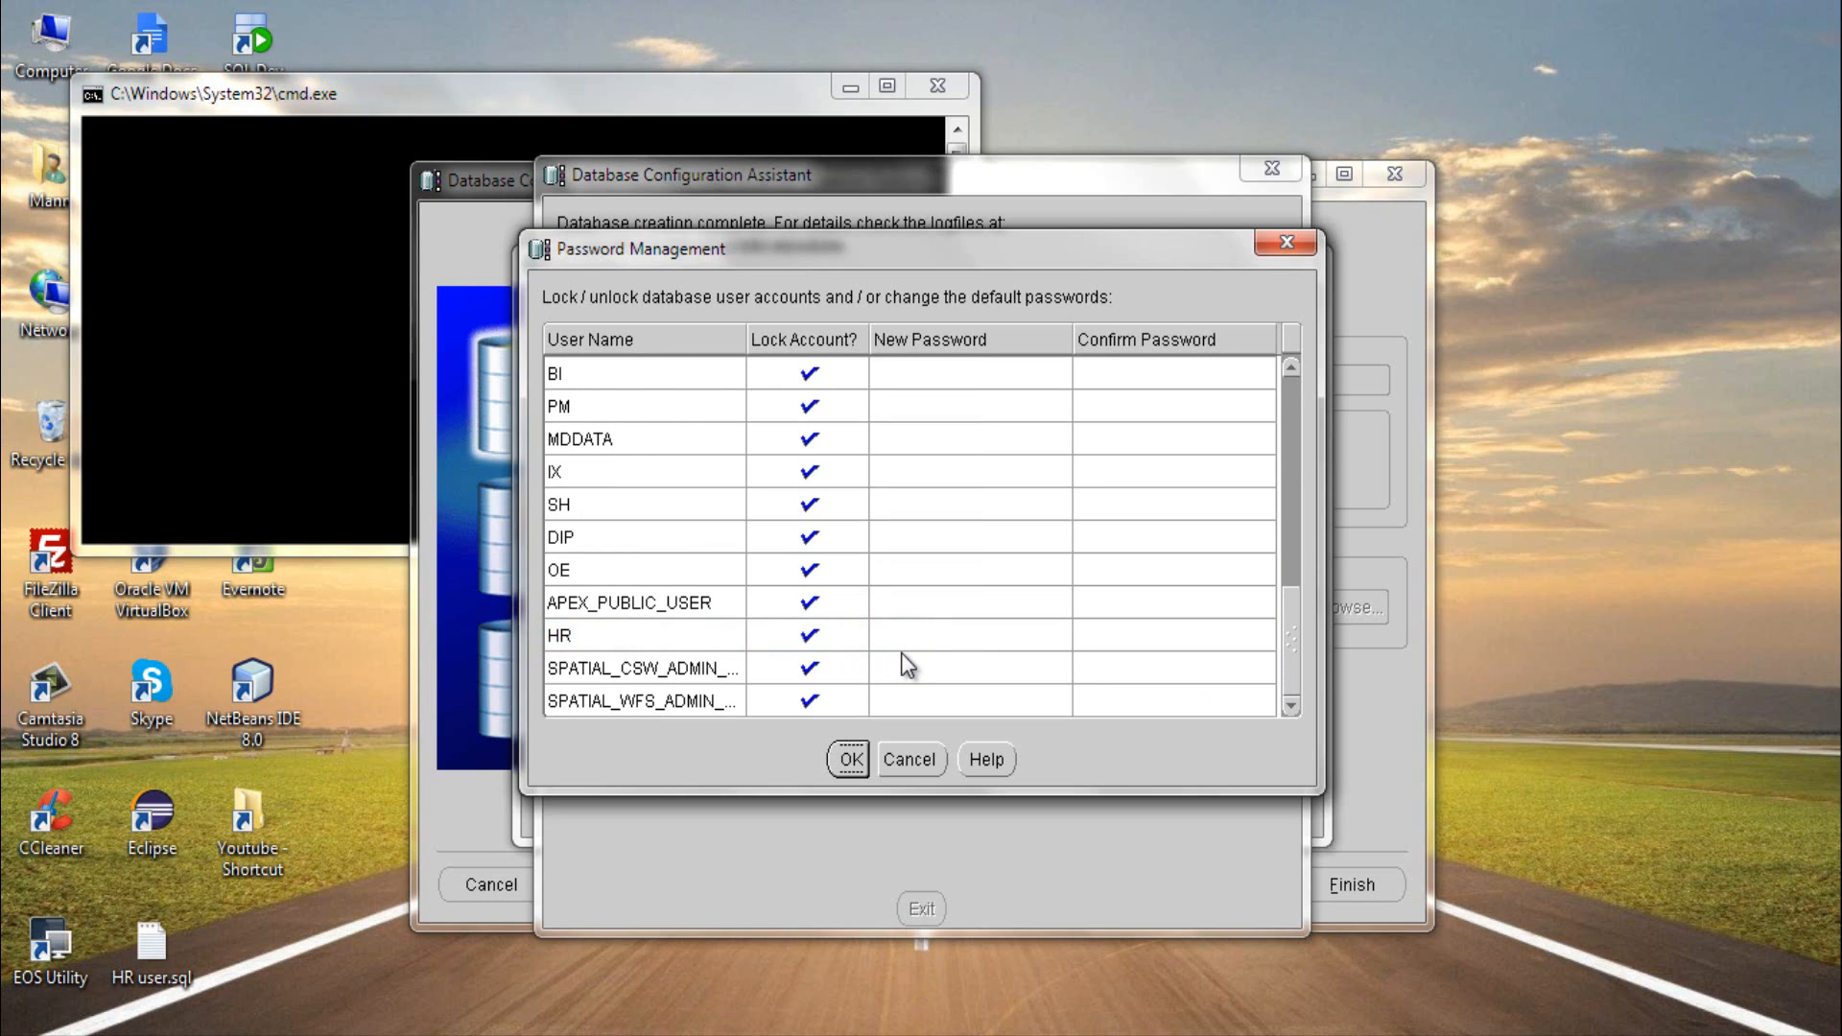
click(823, 622)
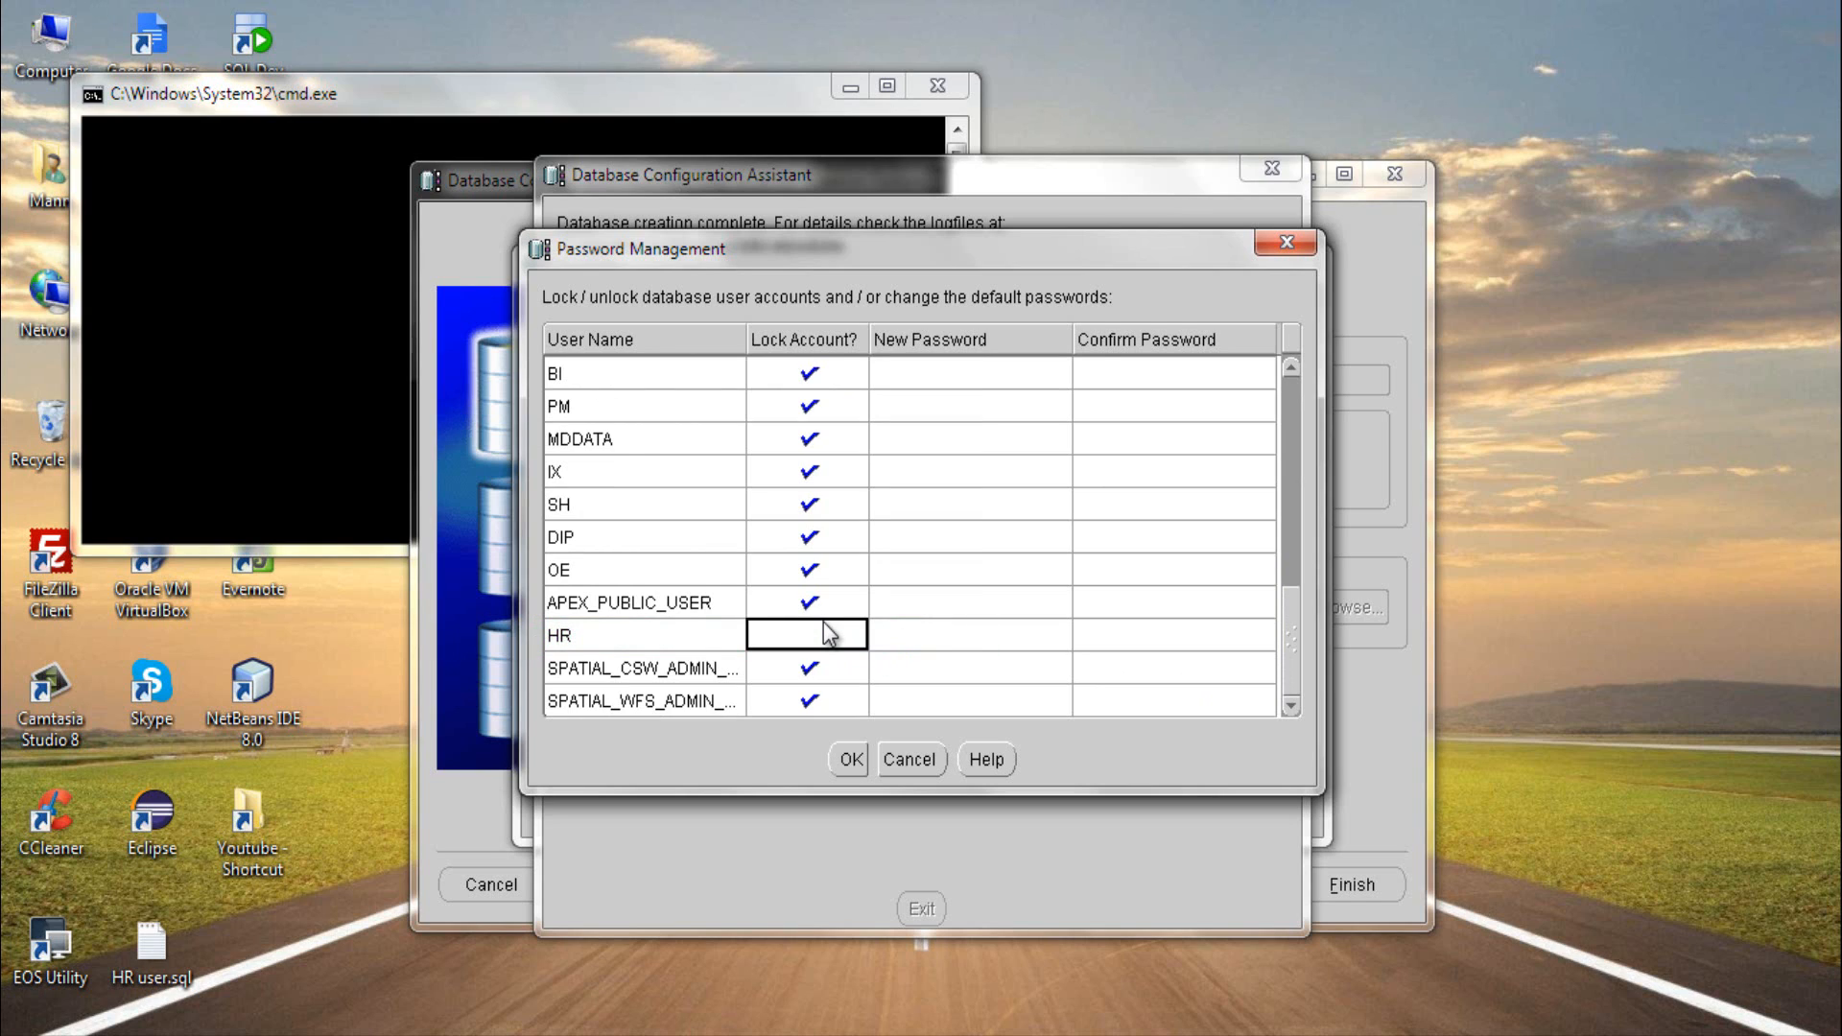
- Enter and confirm the new password for the HR account, accept it despite the complexity policy, and exit the assistant
click(919, 630)
text(hr)
click(1086, 634)
text(hr)
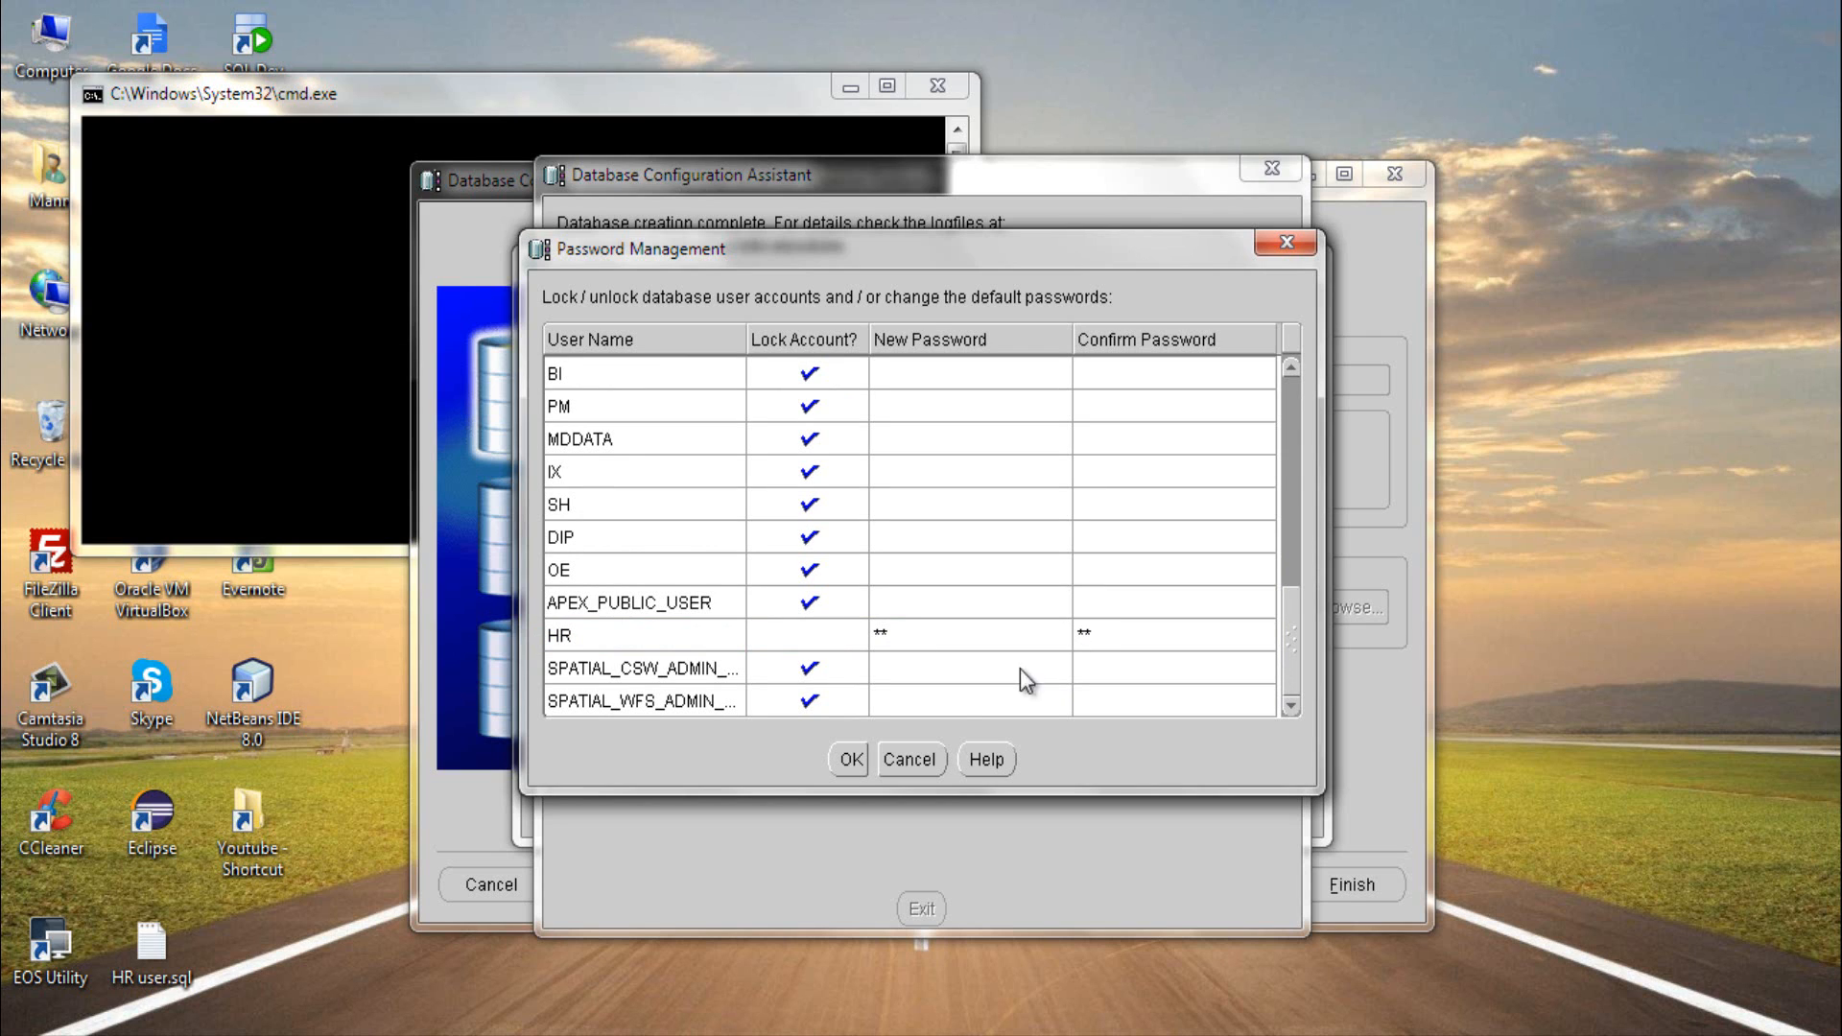
click(849, 759)
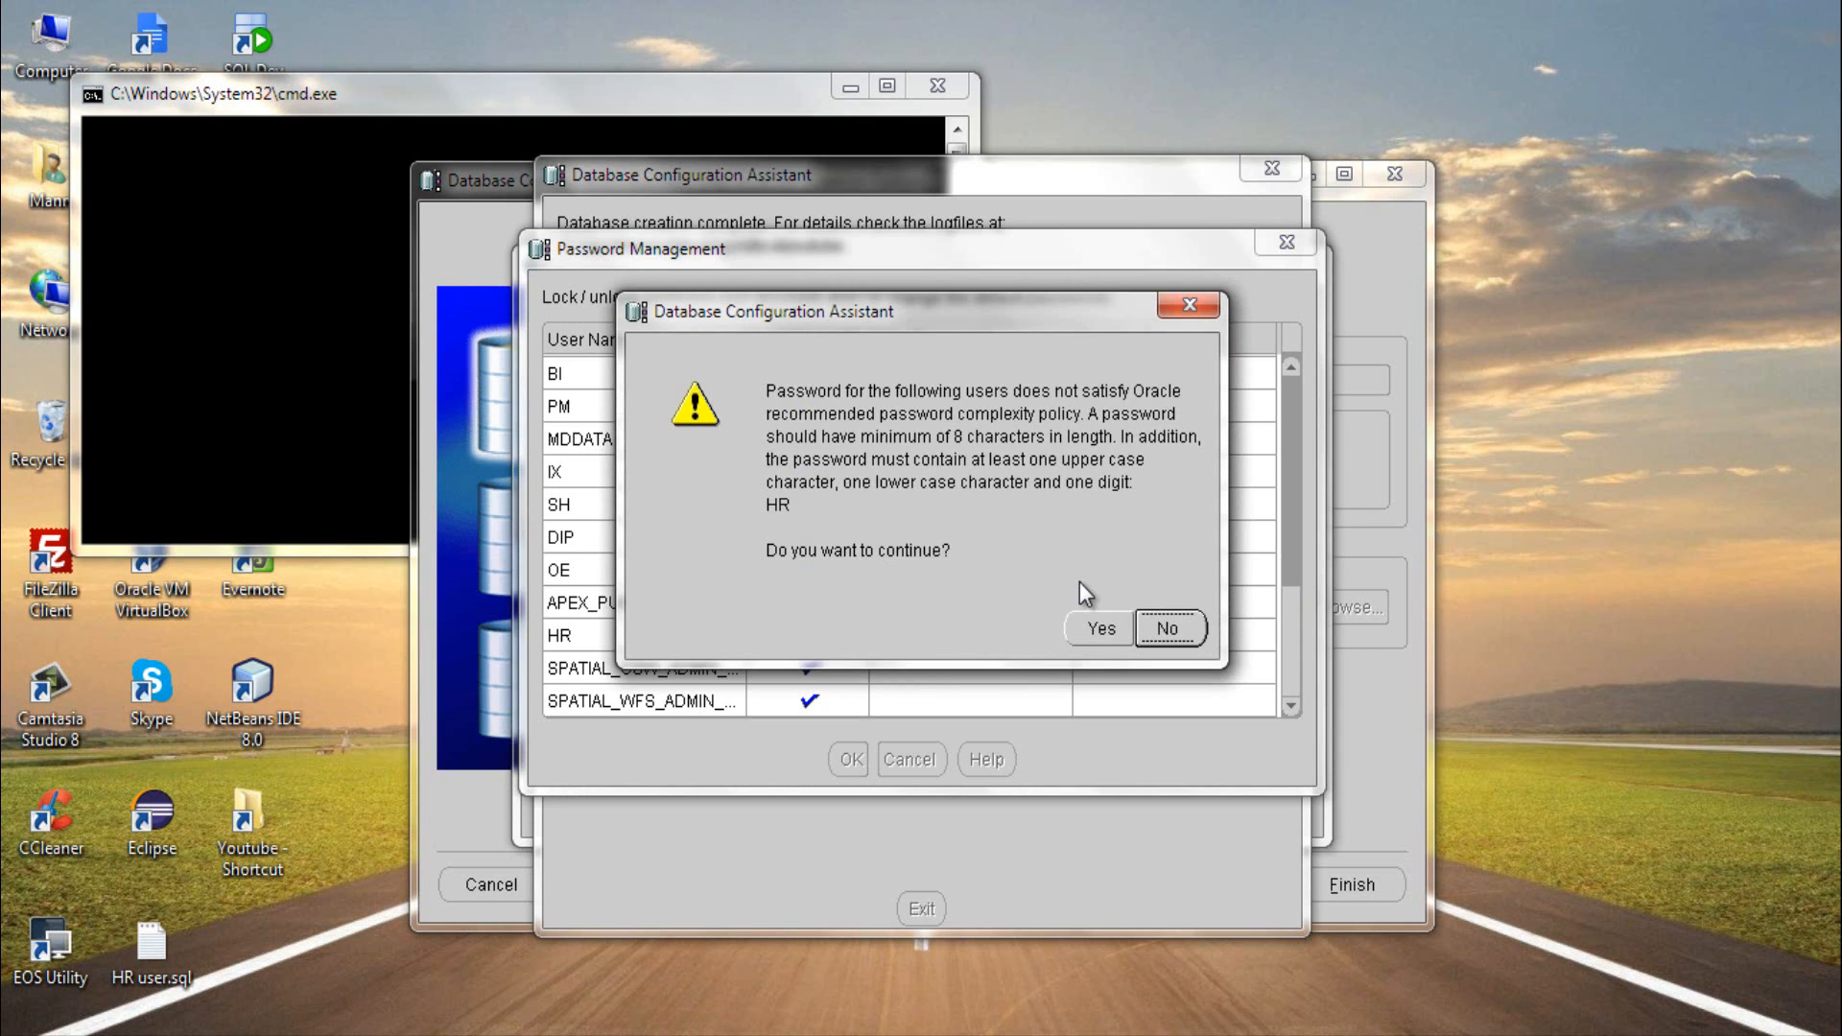
click(1099, 630)
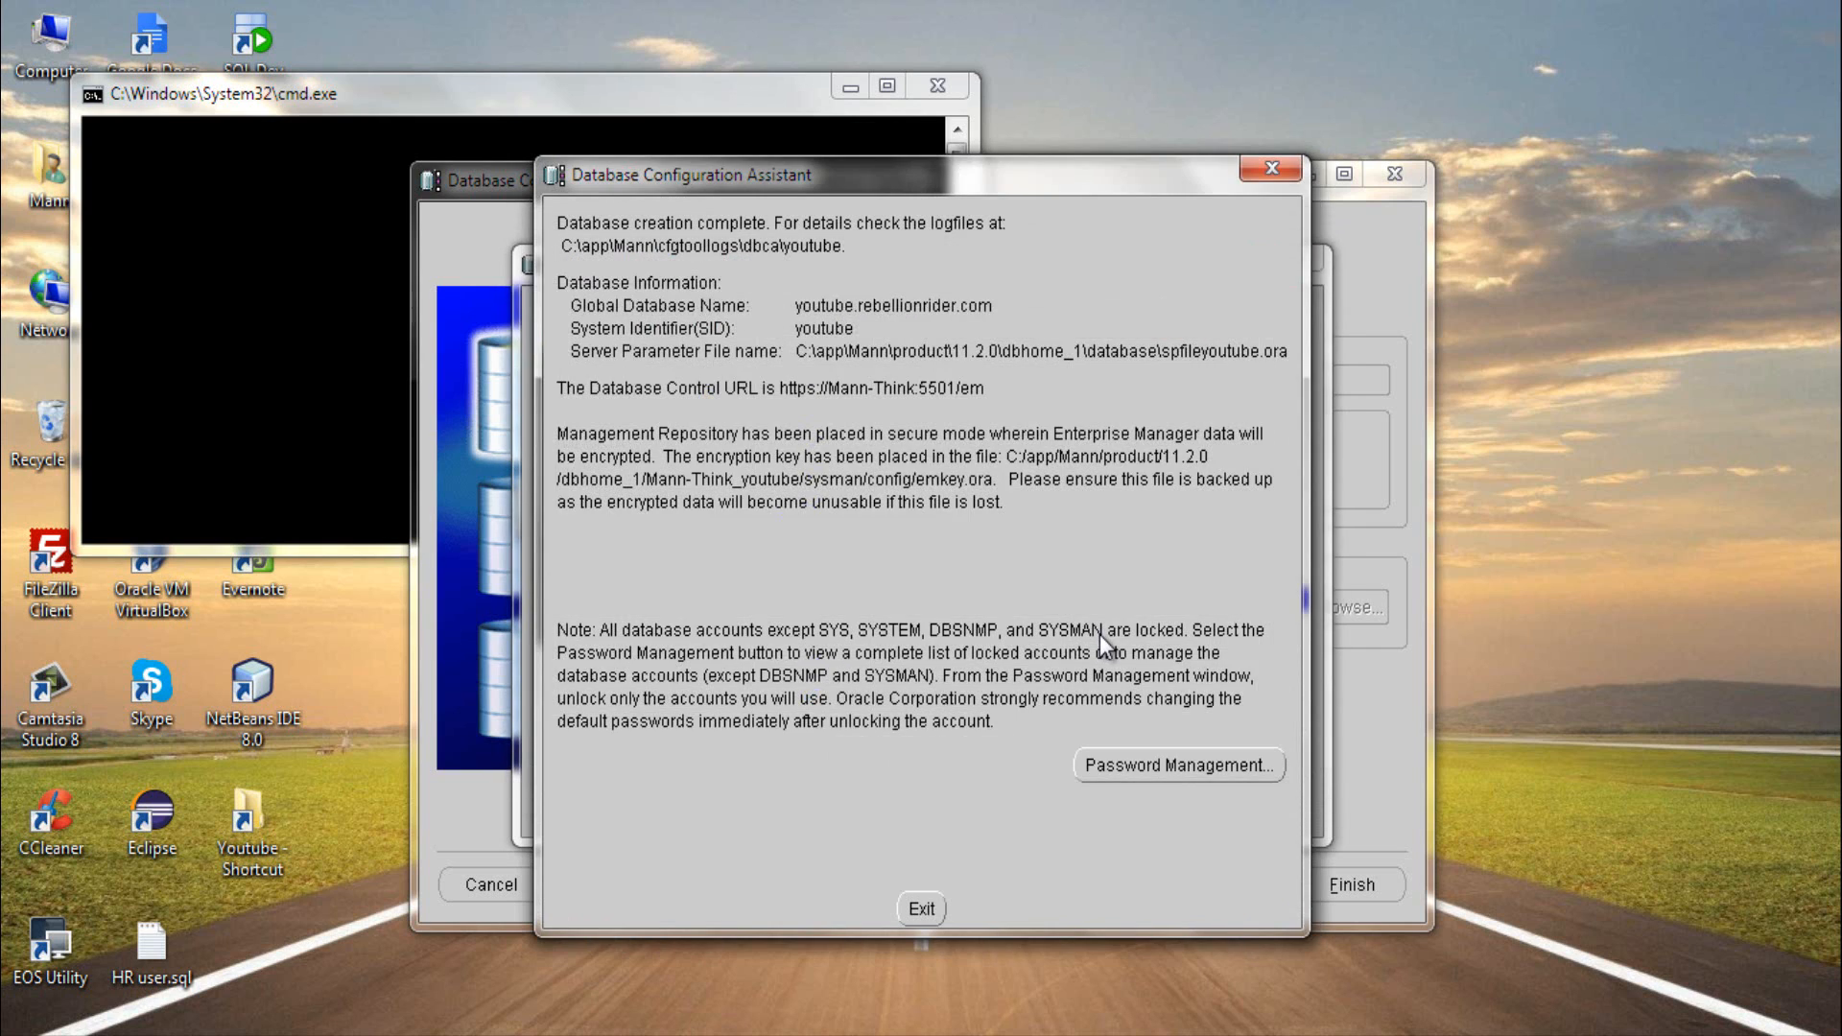
click(924, 907)
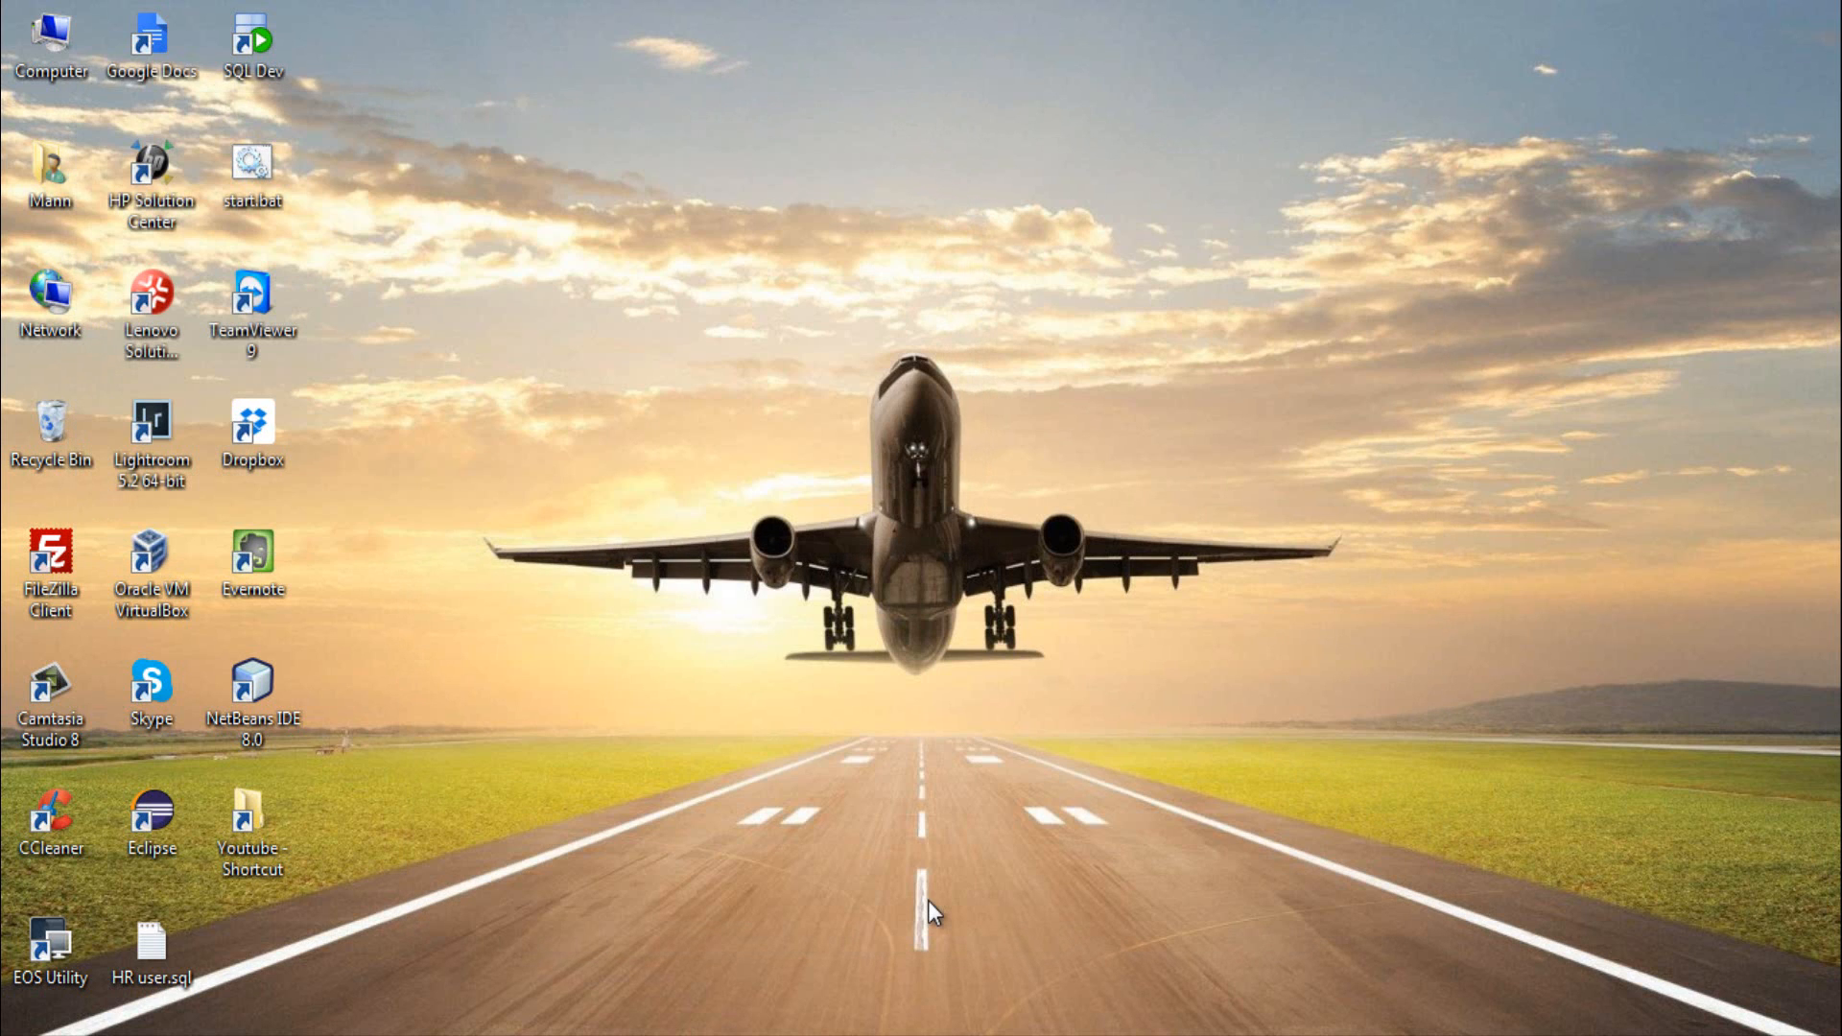